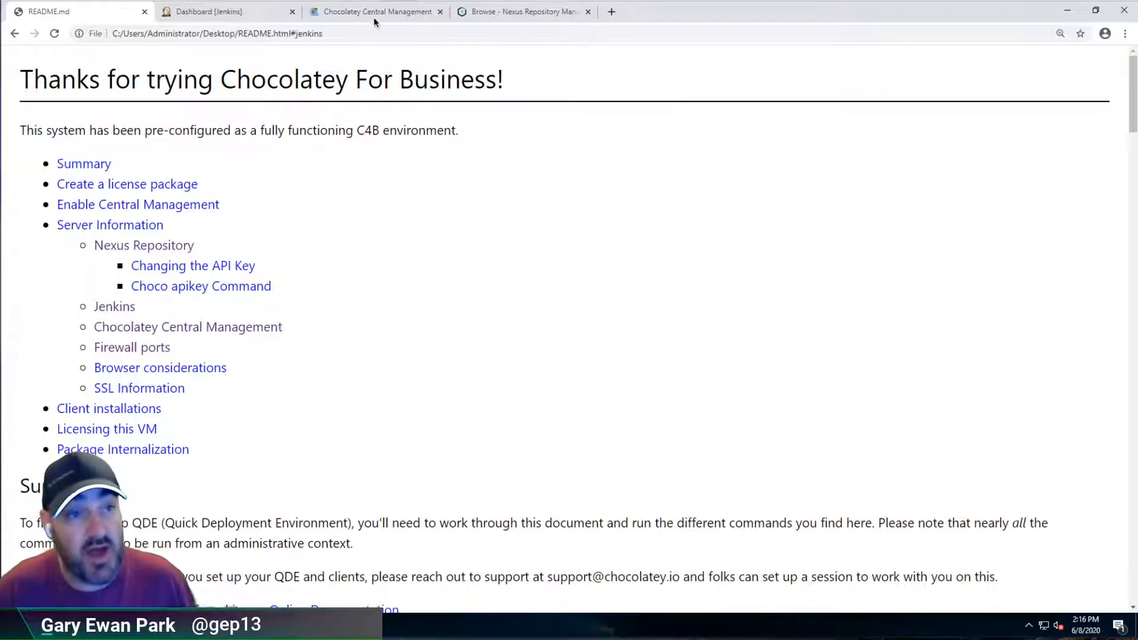
Step: Check the managed computers list in Chocolatey Central Management, then return to the Chocolatey For Business readme
click(336, 15)
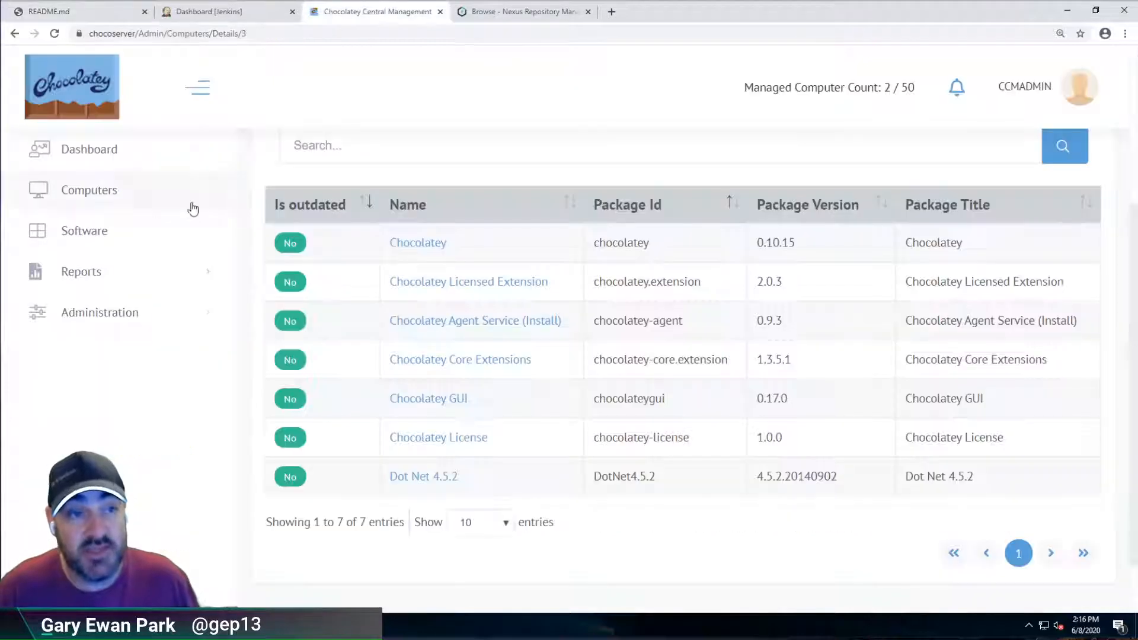
click(84, 190)
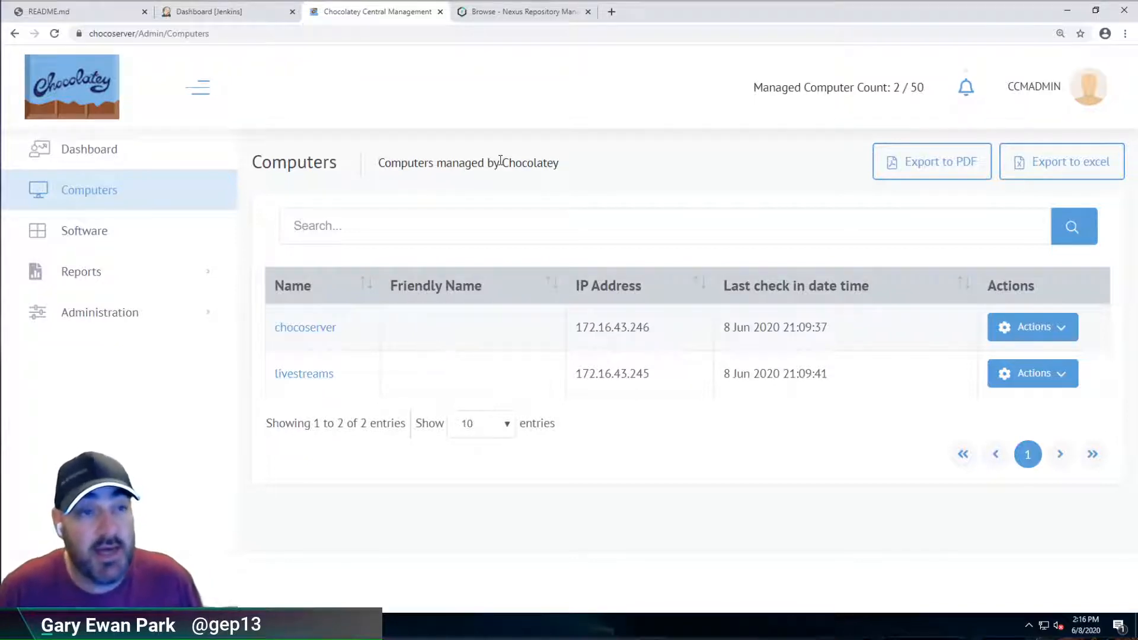
click(80, 10)
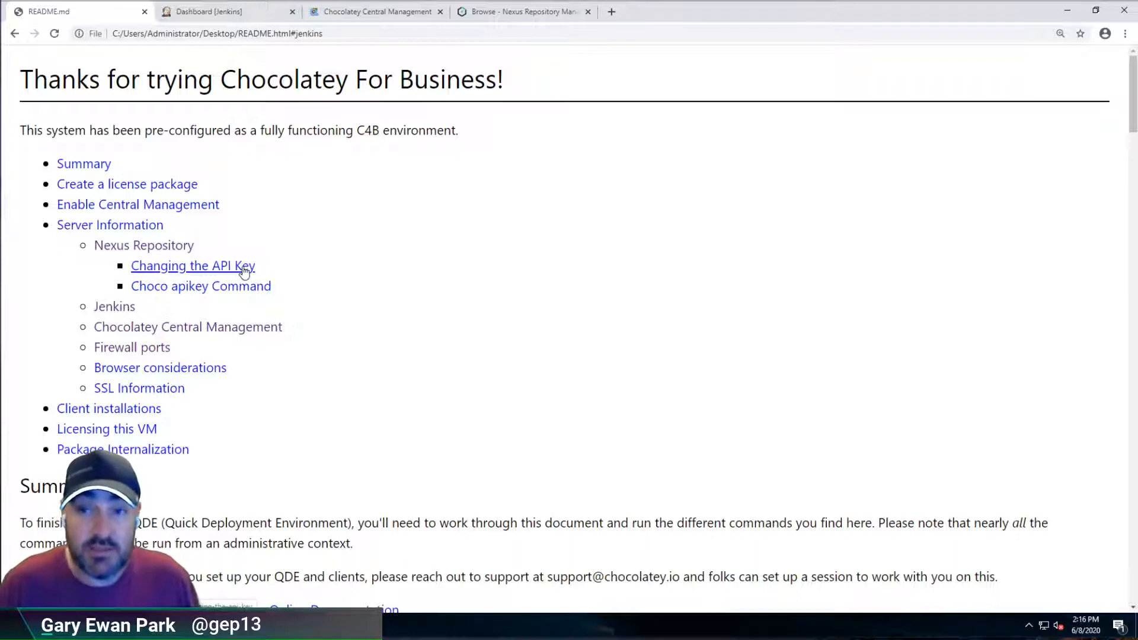
Step: Enable the Internalize packages, Update production repository and Update test repository Jenkins jobs
click(229, 13)
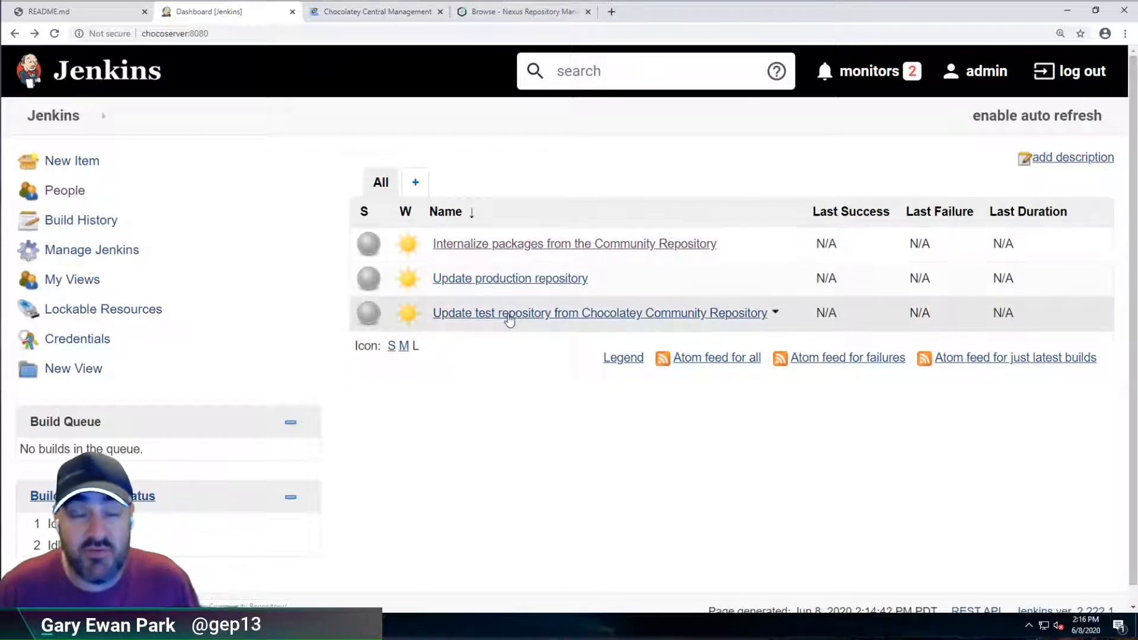
click(505, 247)
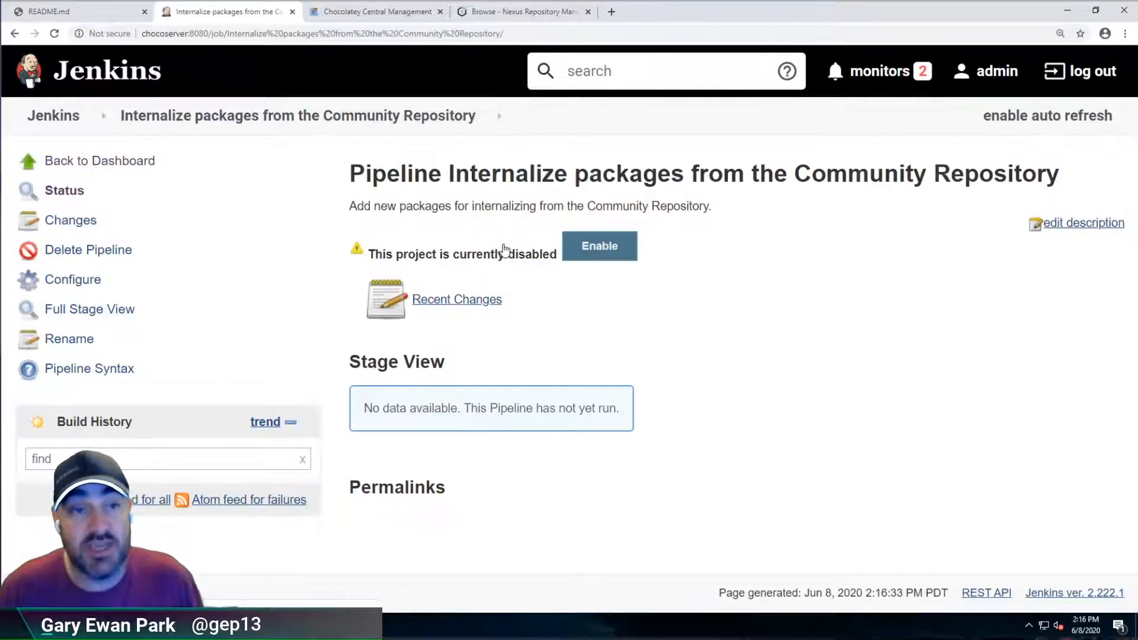
click(588, 249)
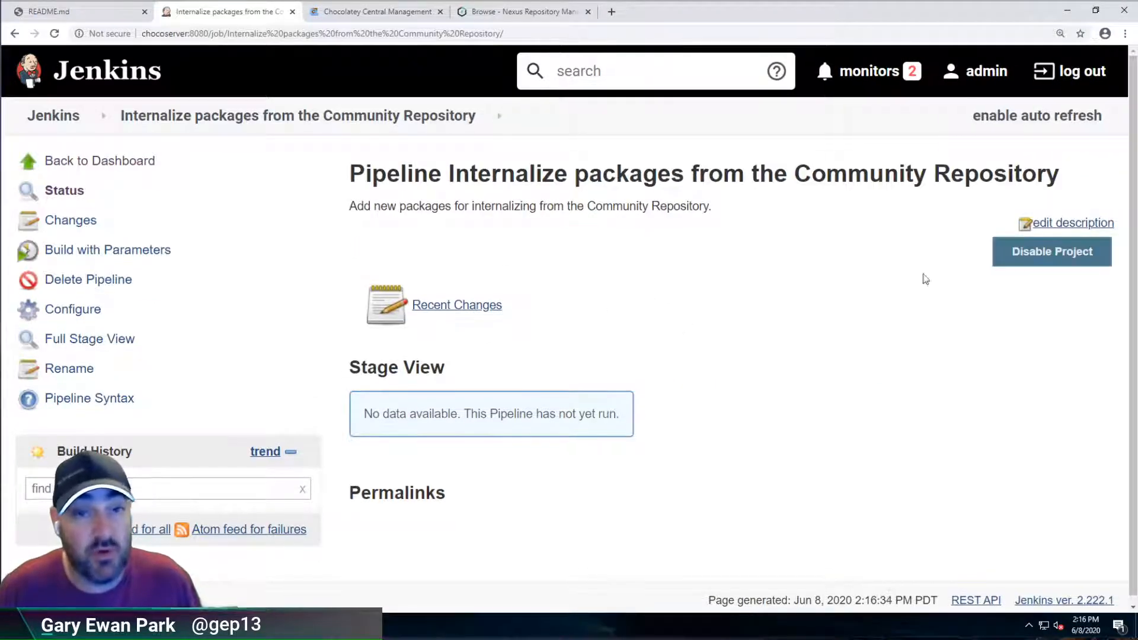
click(56, 113)
click(492, 283)
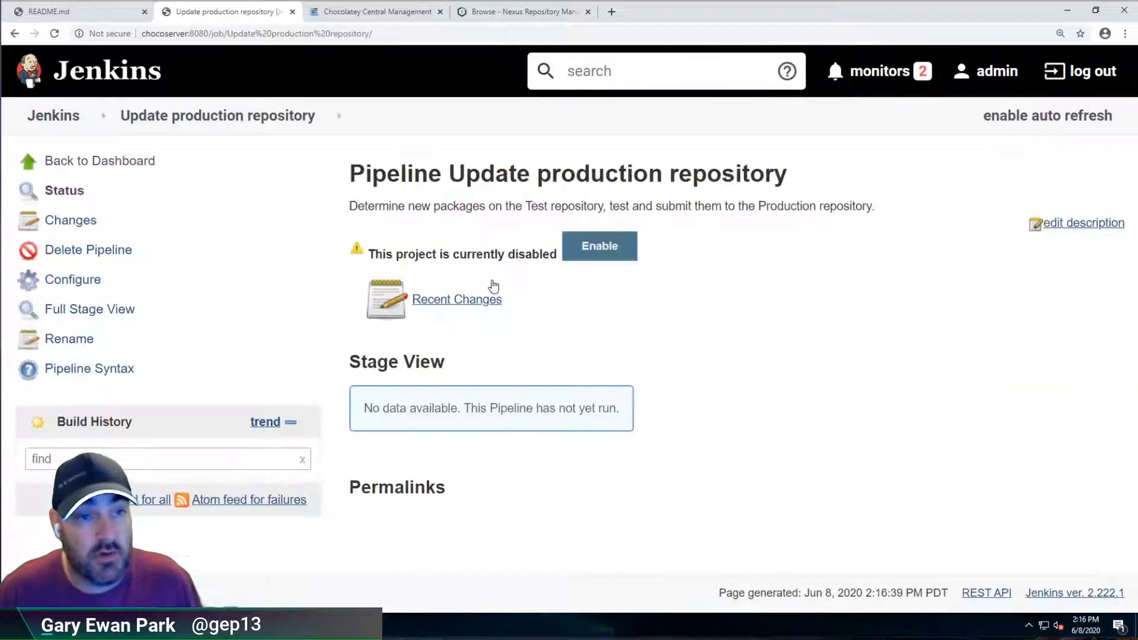
click(608, 252)
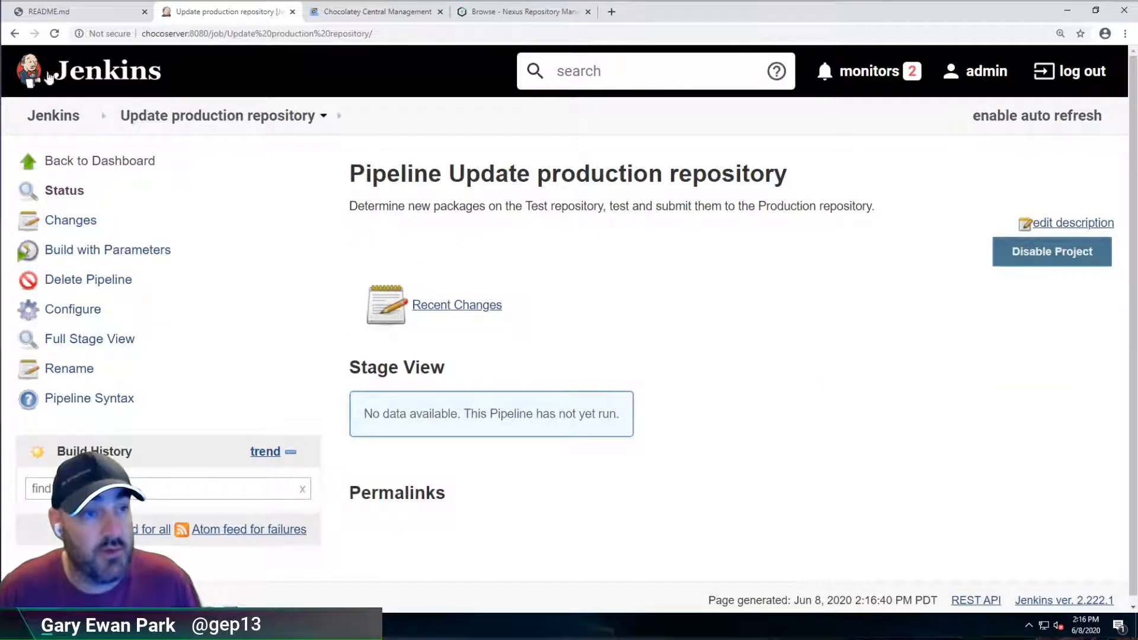
click(48, 77)
click(589, 312)
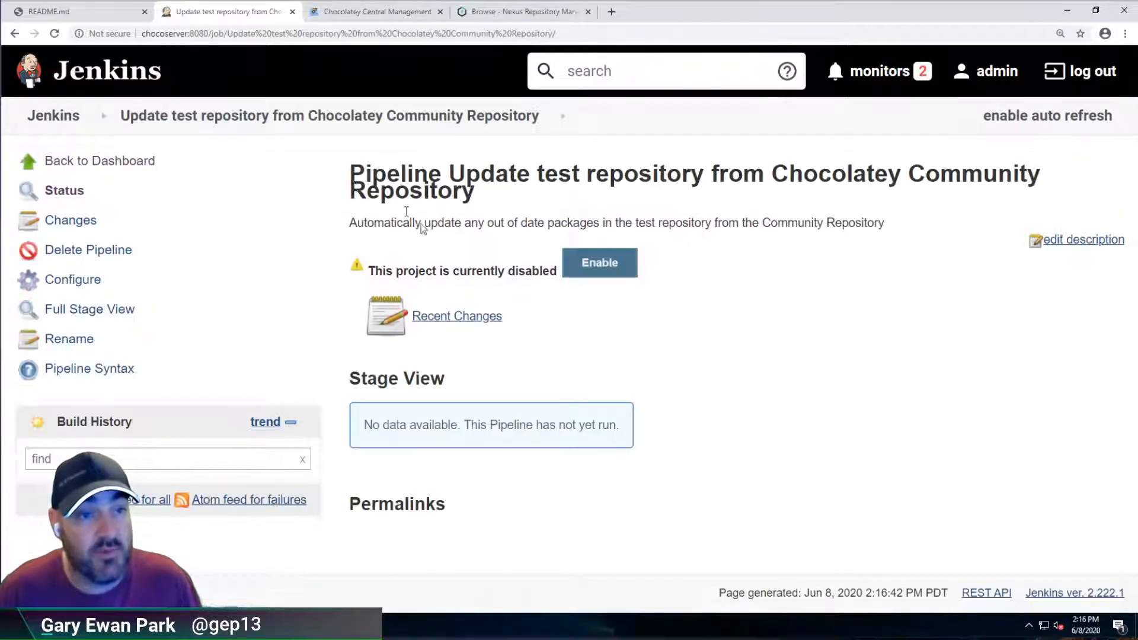
click(599, 266)
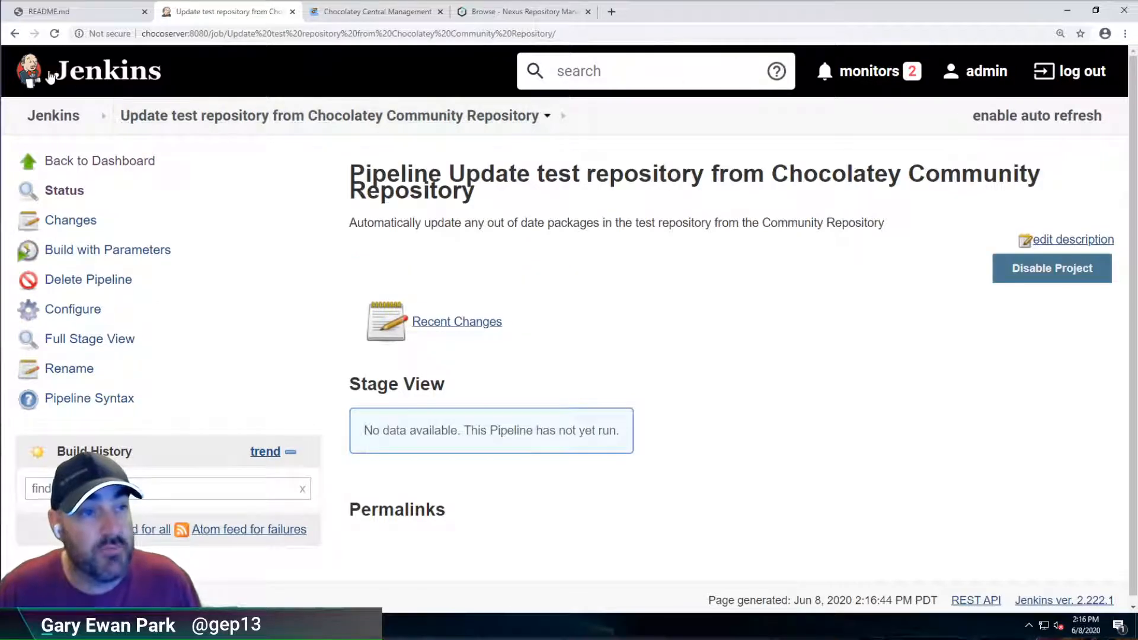
click(50, 77)
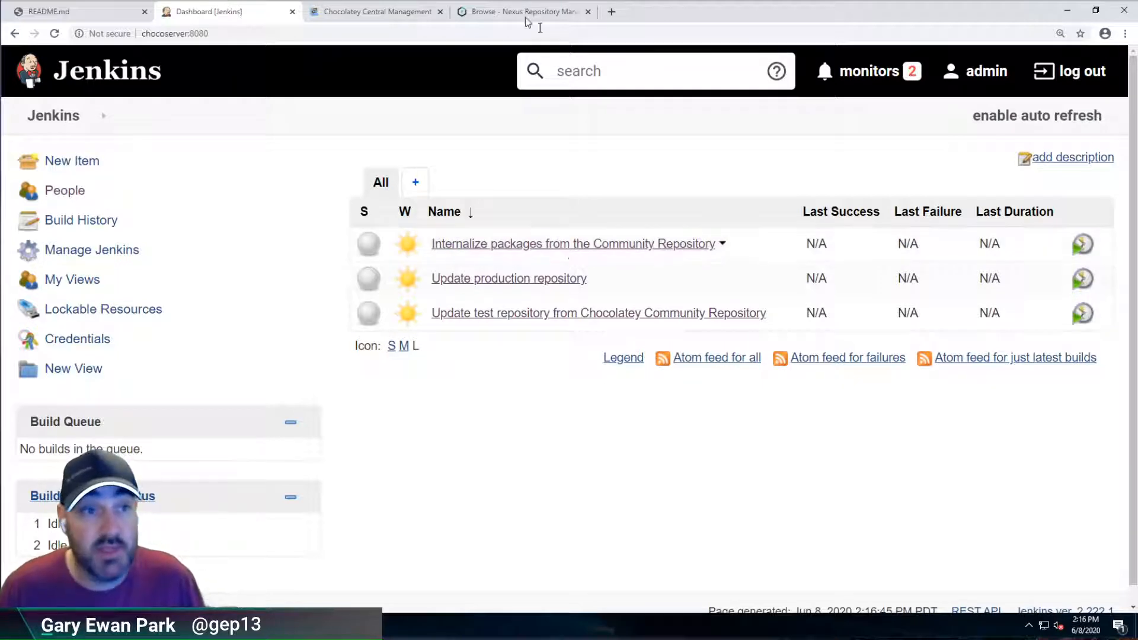
click(508, 13)
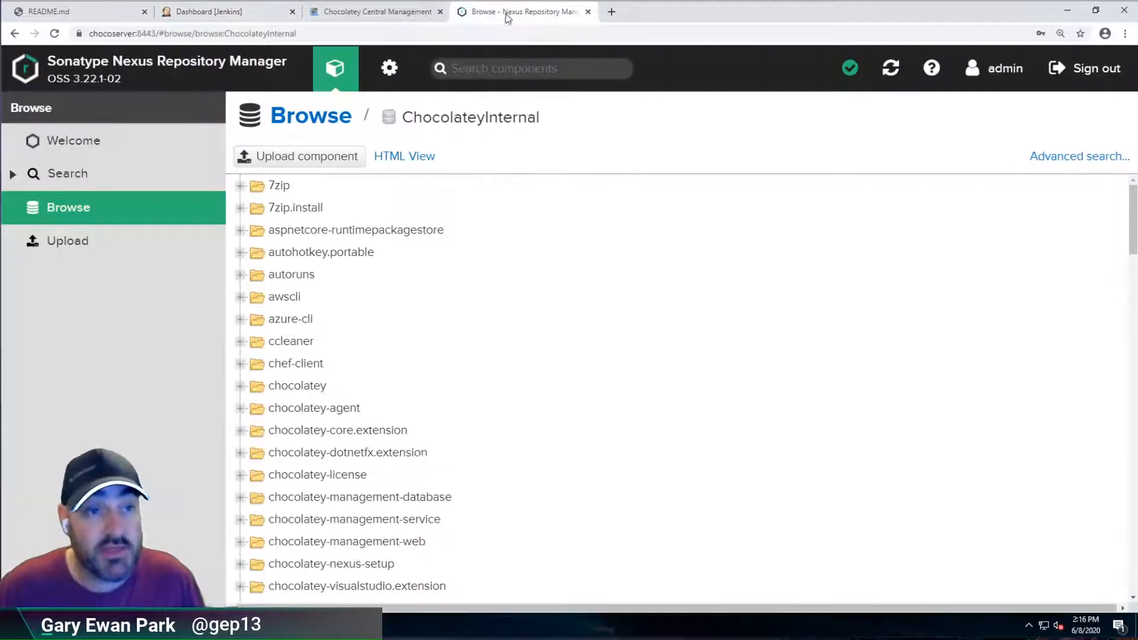
click(64, 206)
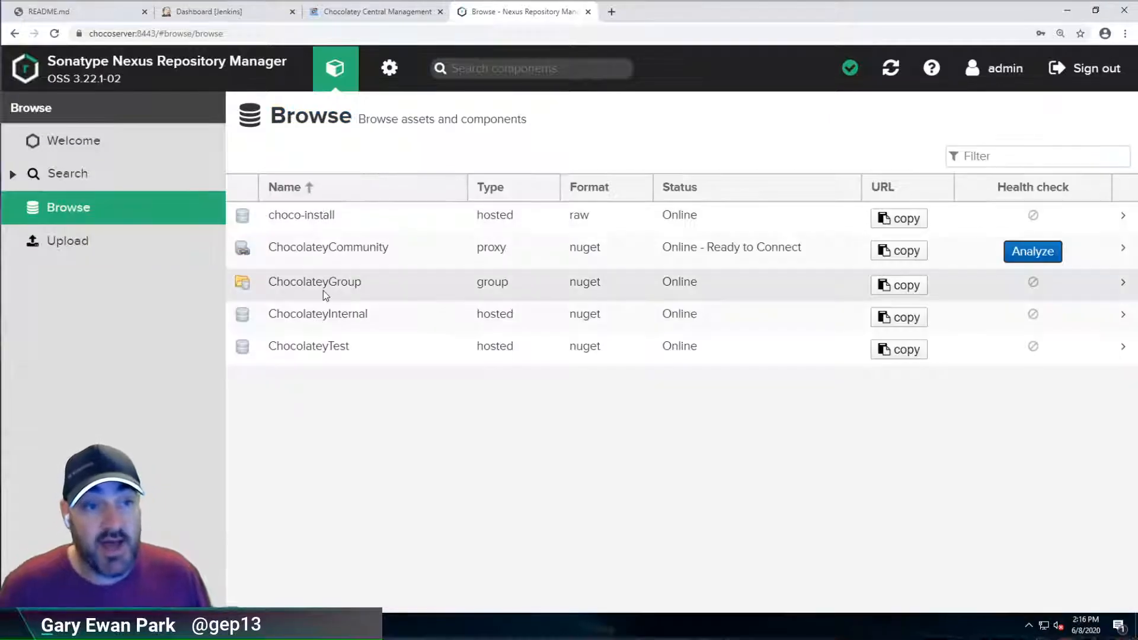
click(304, 351)
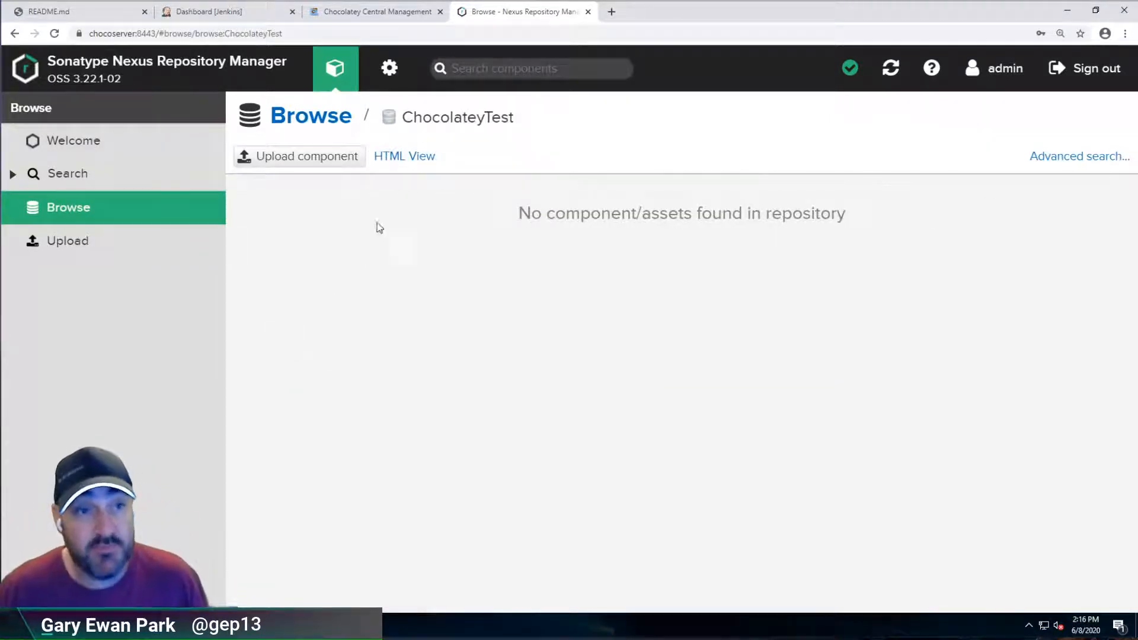
click(339, 117)
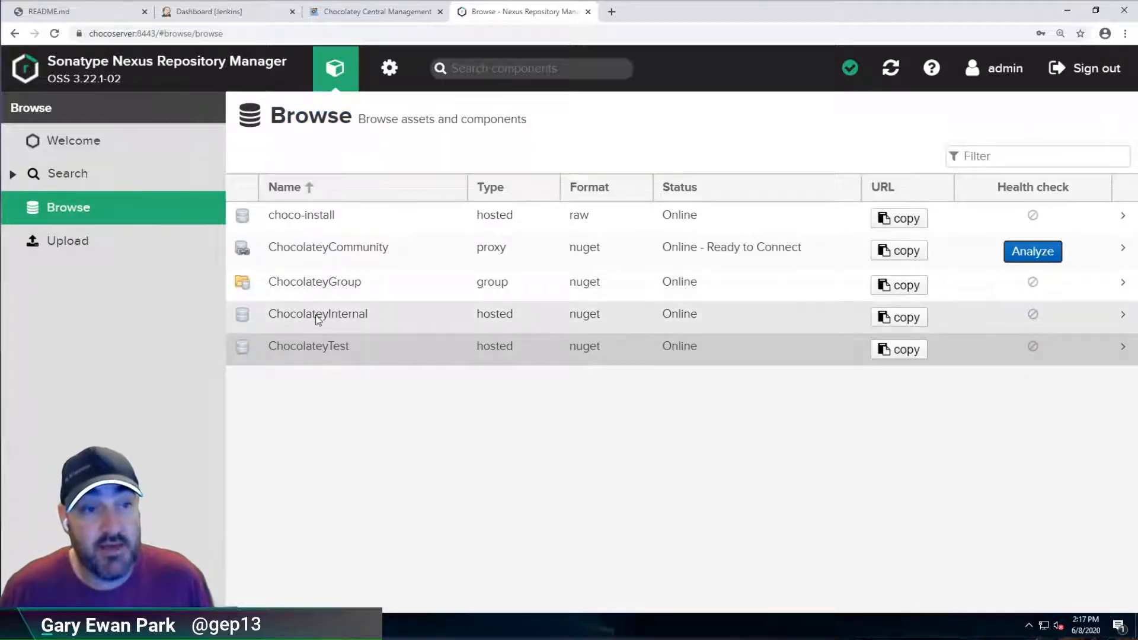
click(315, 314)
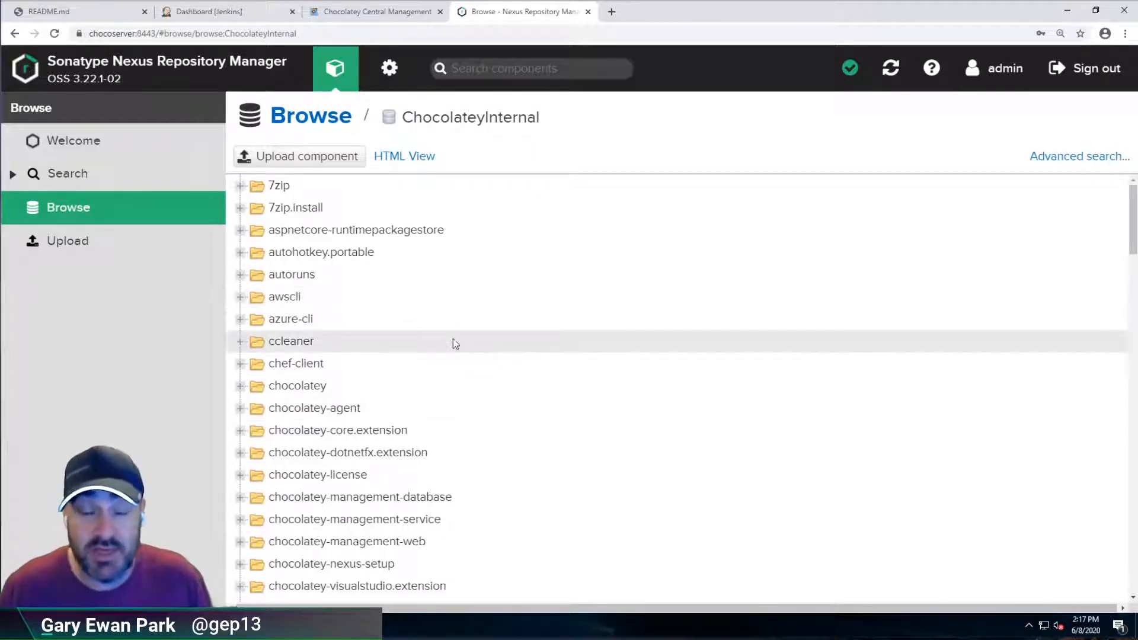
scroll(454, 339, down, 4)
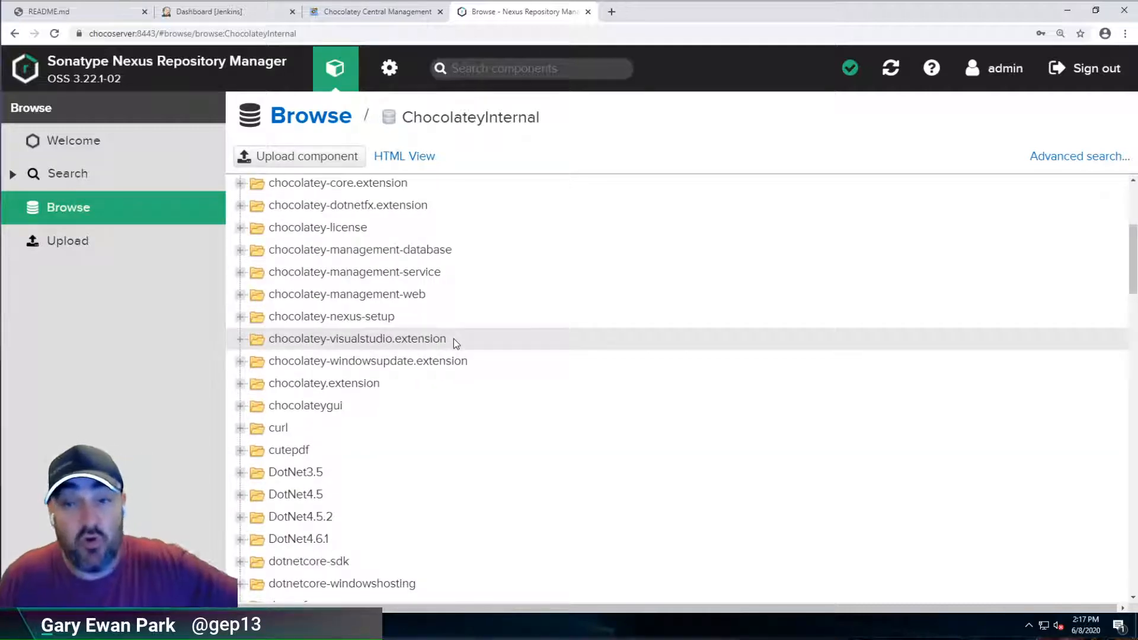
scroll(453, 339, down, 3)
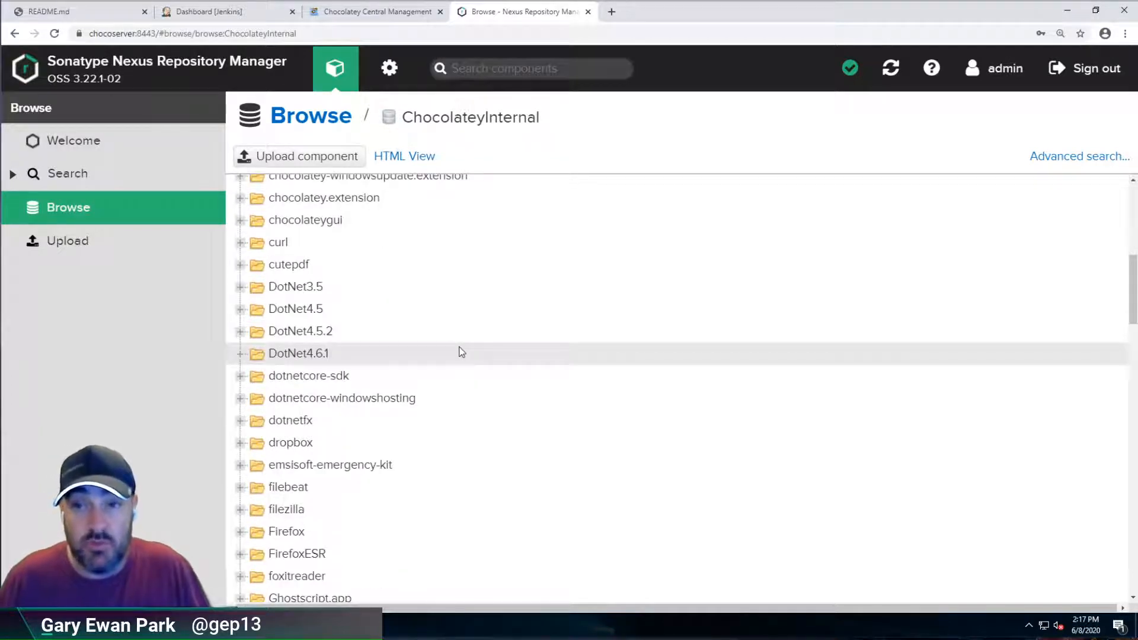
scroll(460, 351, down, 4)
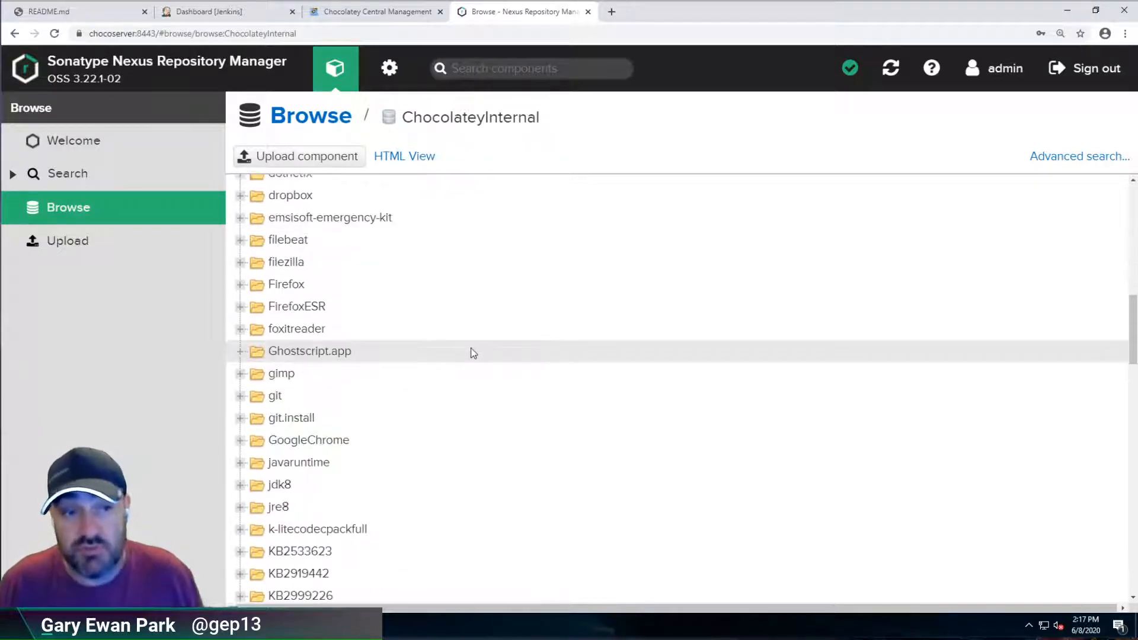
scroll(352, 400, down, 10)
scroll(362, 385, down, 4)
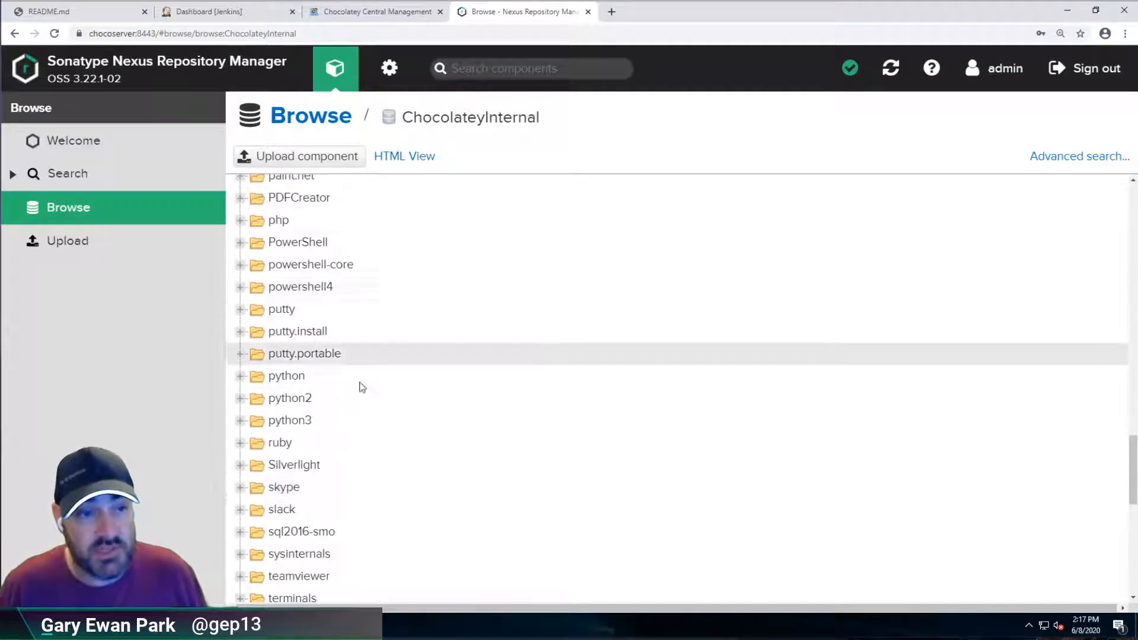
scroll(360, 418, down, 4)
scroll(409, 383, down, 5)
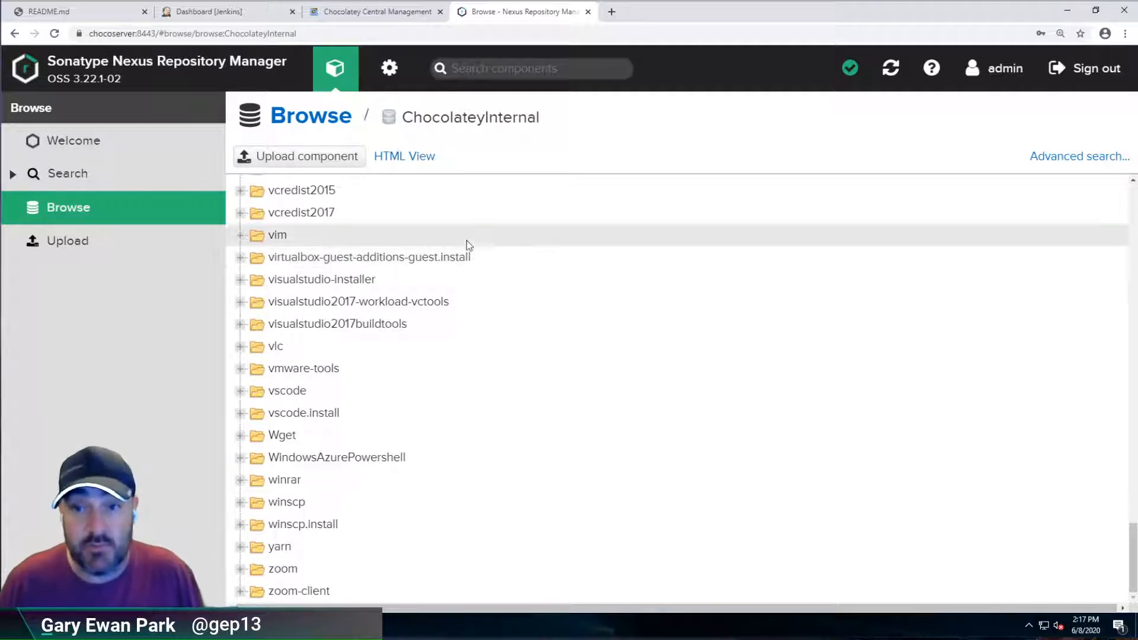
click(206, 13)
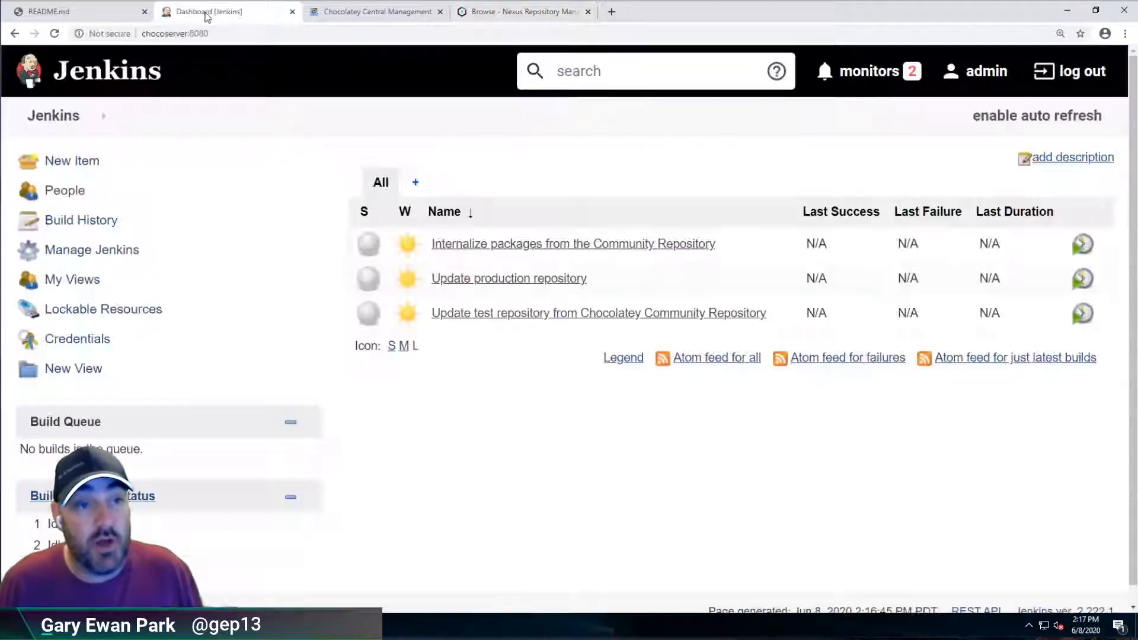
Step: Open a parameterized build of the Internalize packages job with windirstat entered in P_PKG_LIST
click(491, 246)
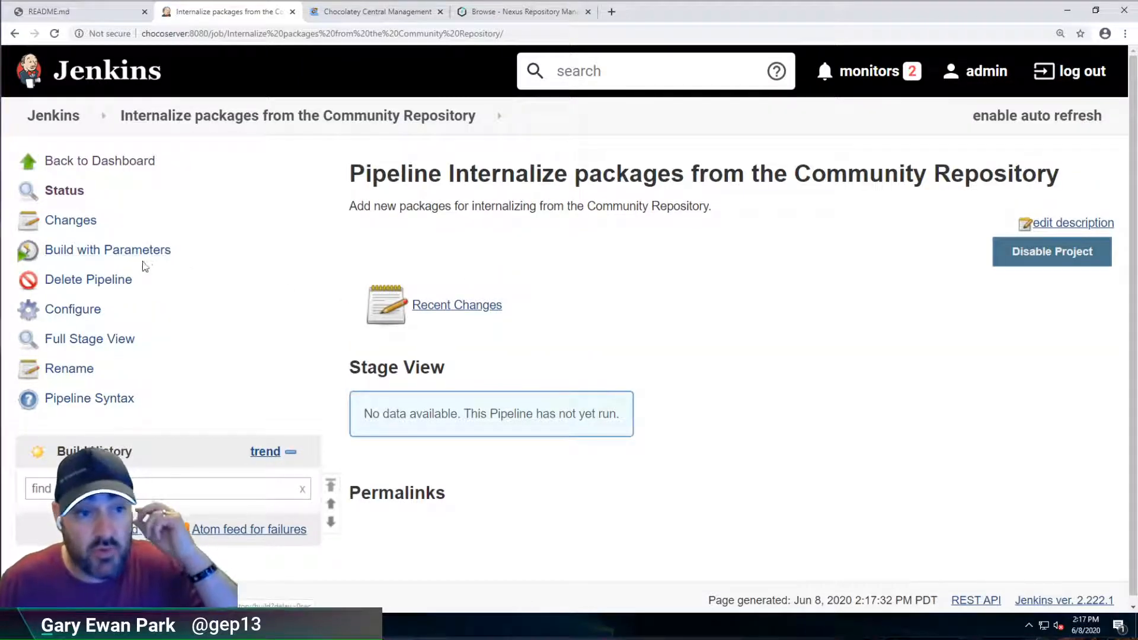
click(118, 252)
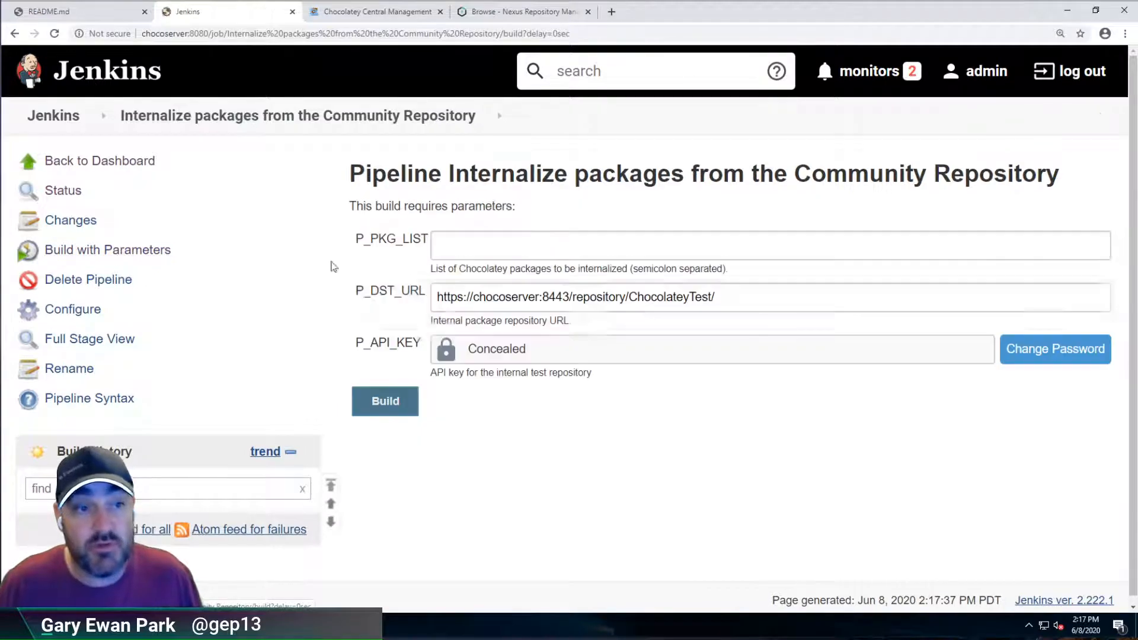
click(490, 242)
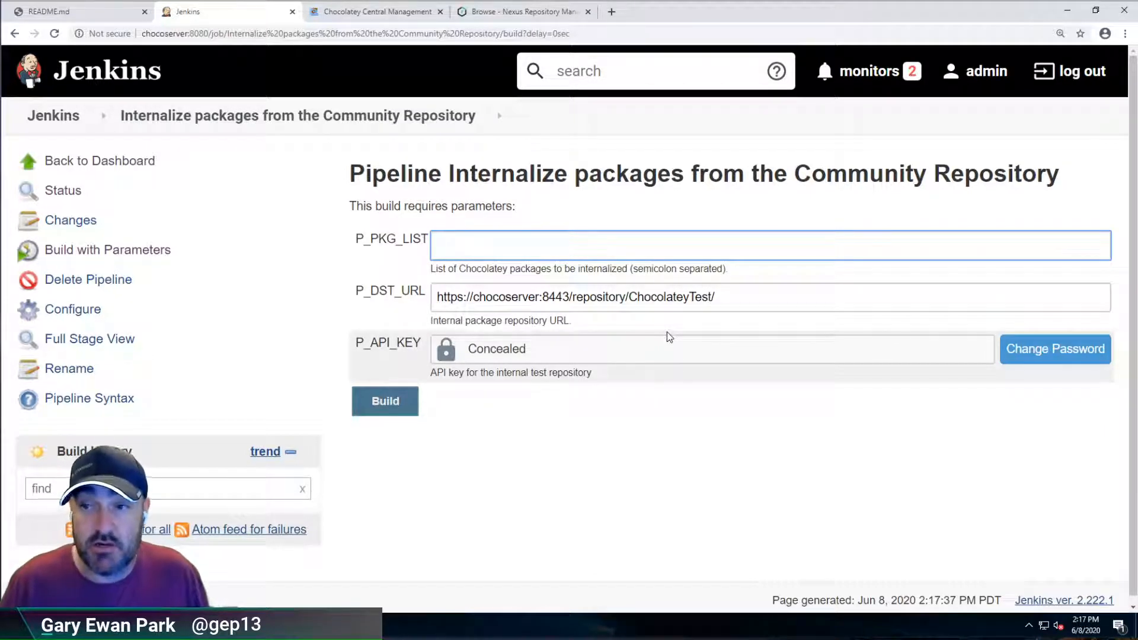
text(windirstat)
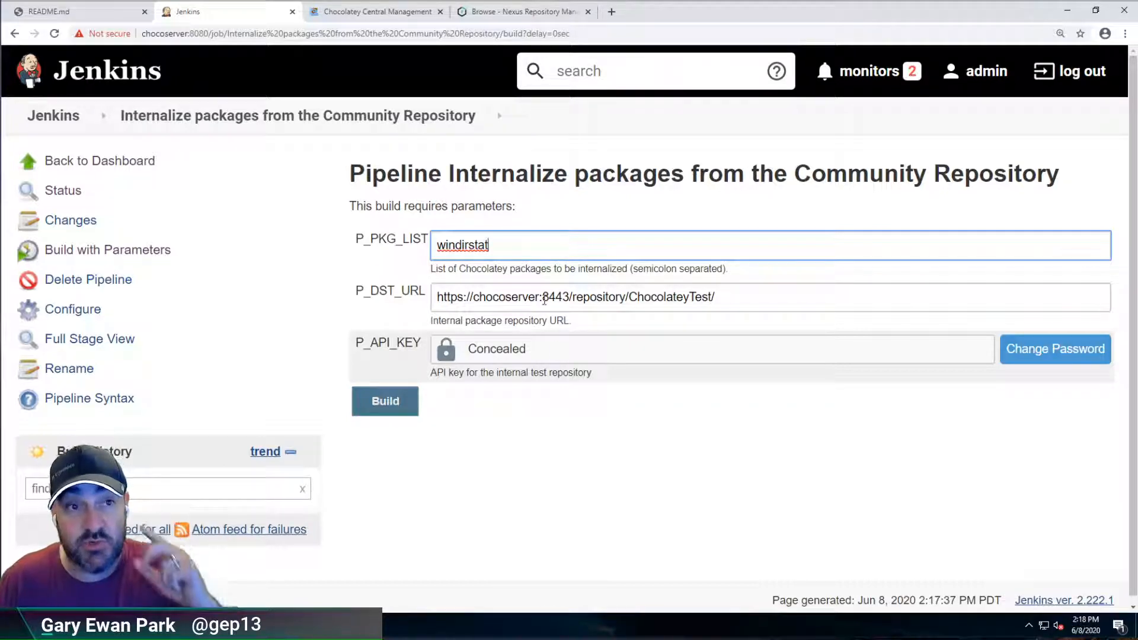
click(481, 18)
Step: Reset the admin's NuGet API key in Nexus after re-entering the account password, and copy the new key
click(1001, 70)
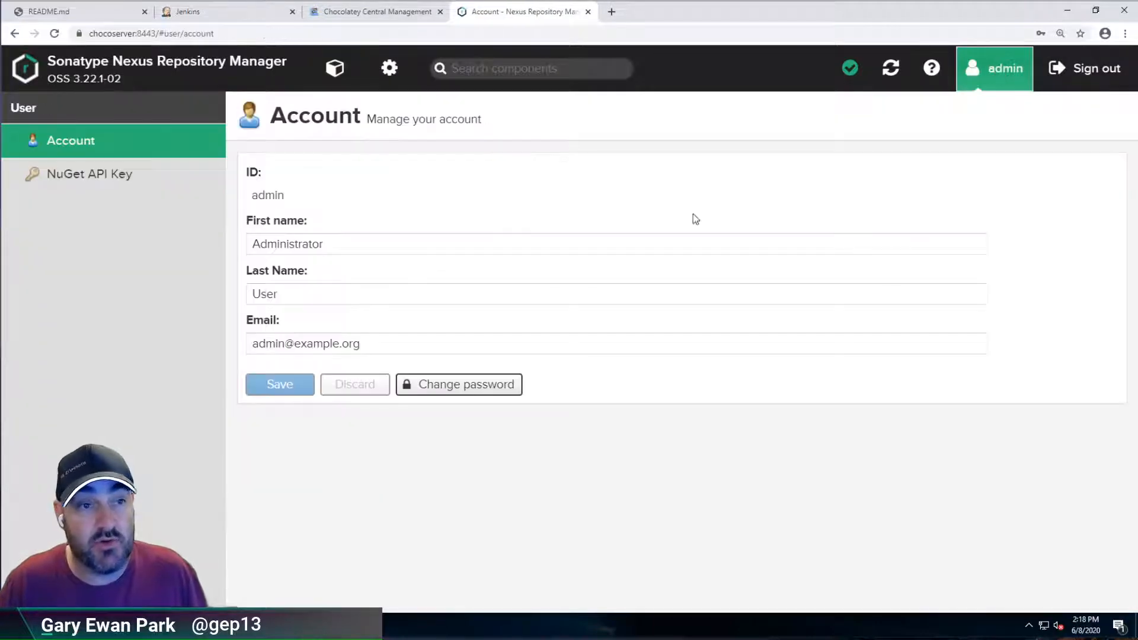
click(98, 176)
click(427, 203)
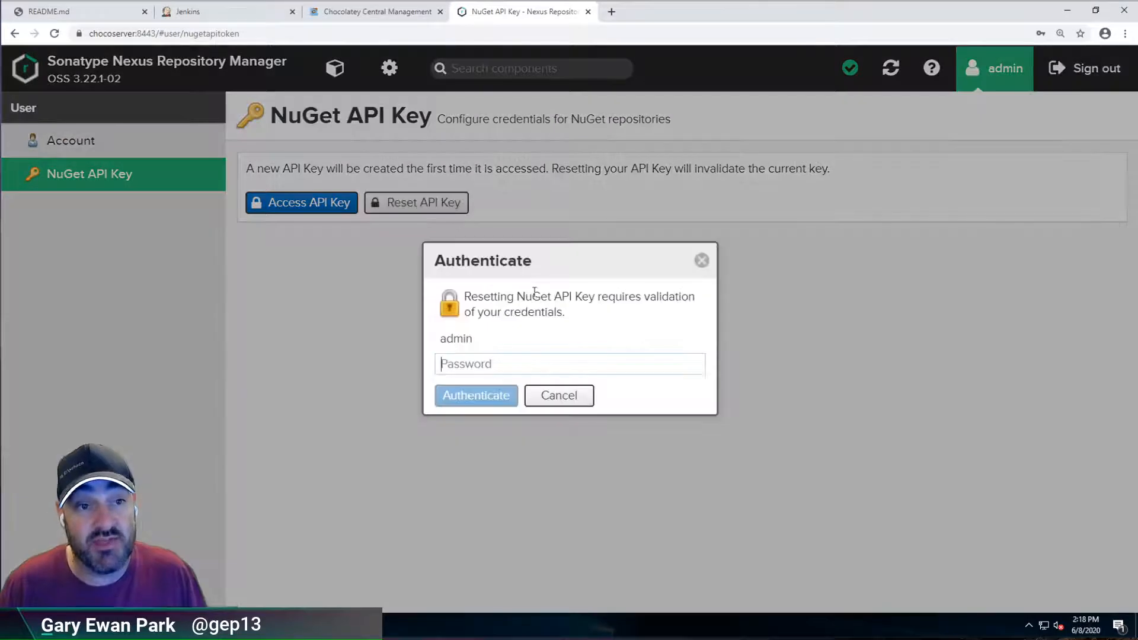
text(**********)
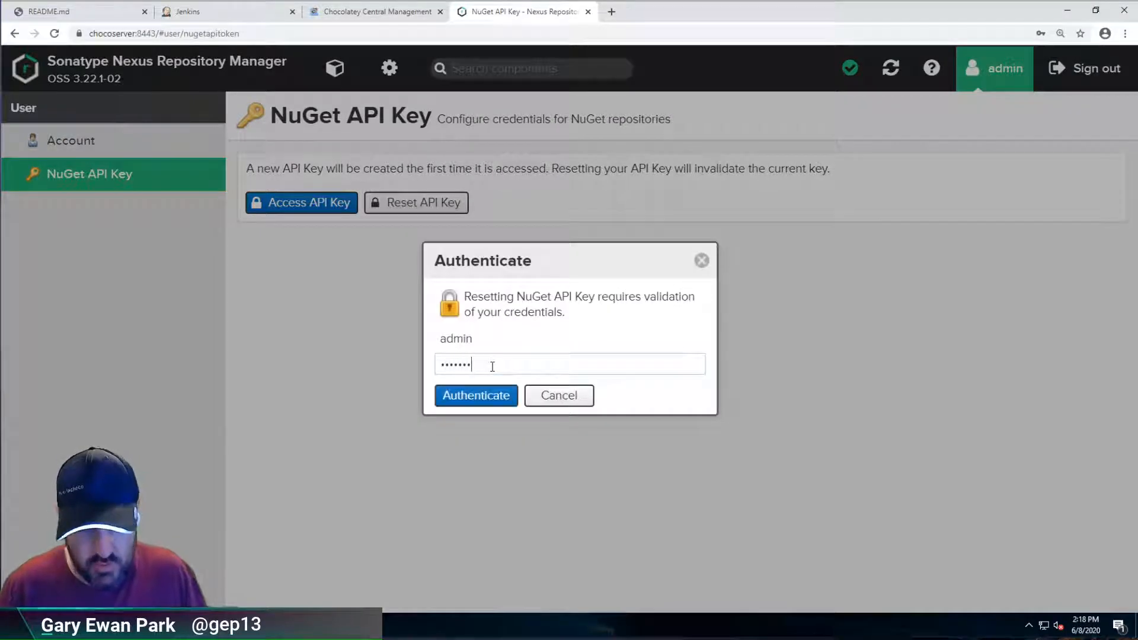
click(478, 397)
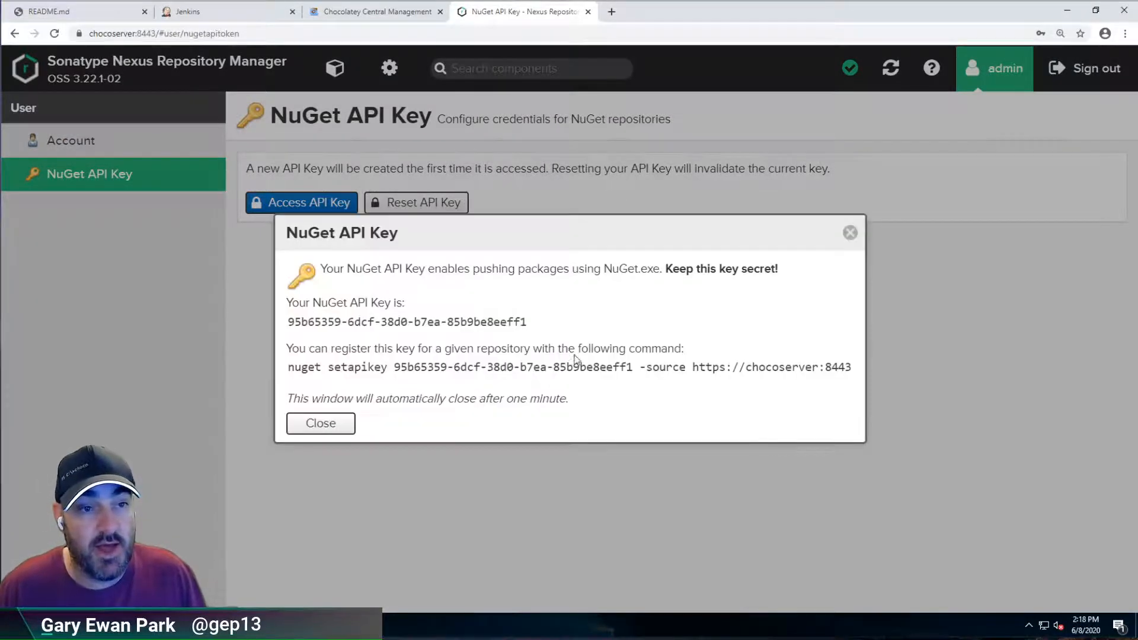
triple_click(533, 322)
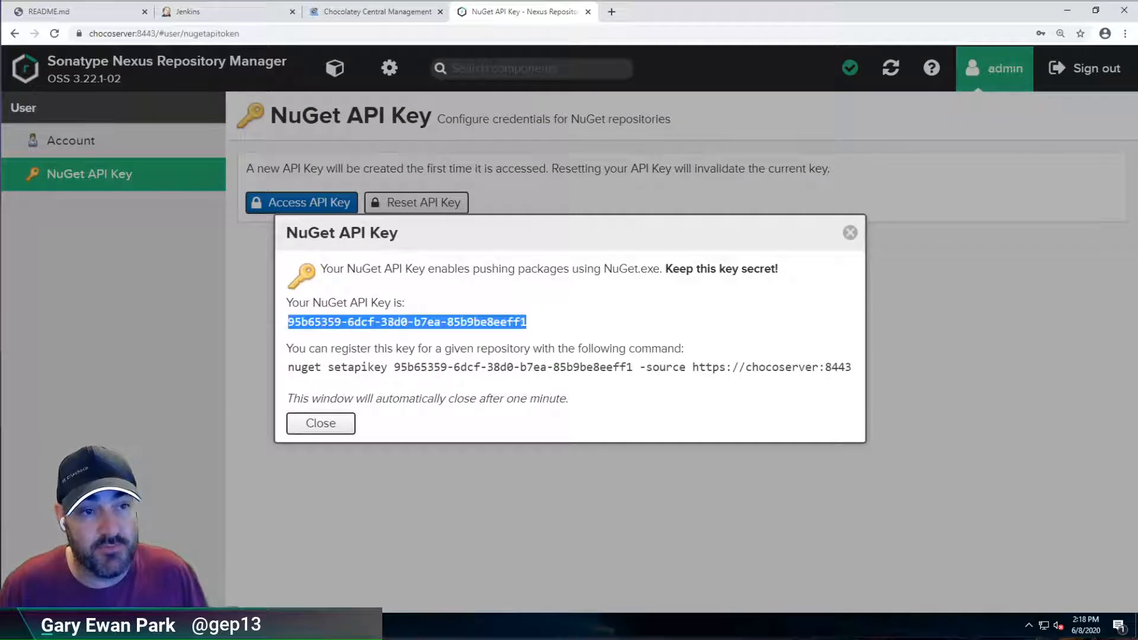
right_click(388, 323)
click(402, 332)
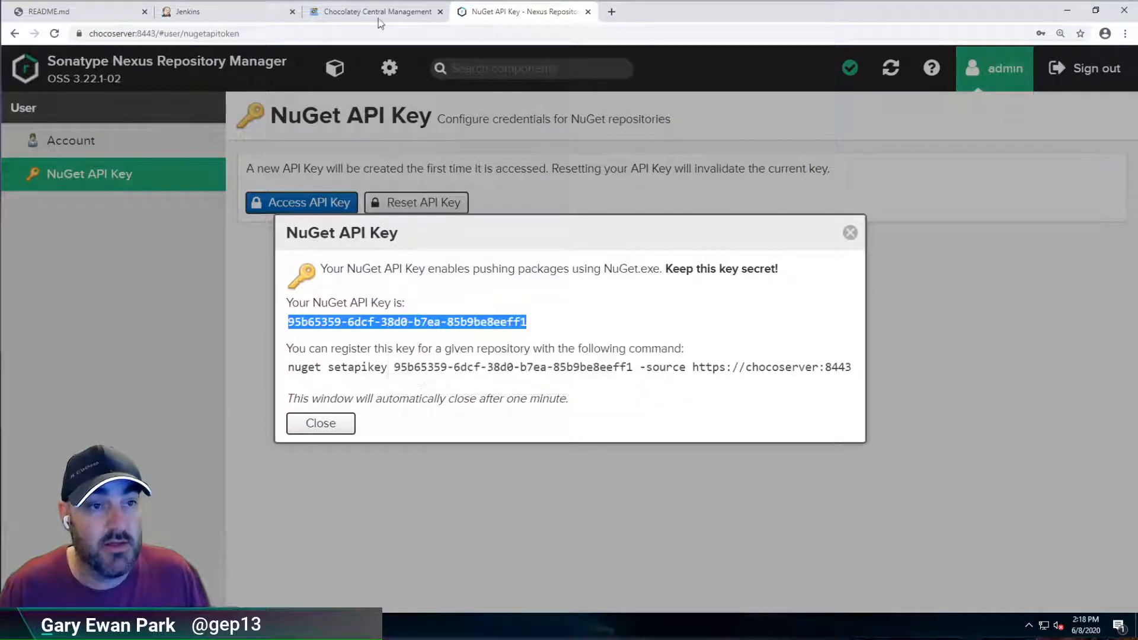
click(224, 19)
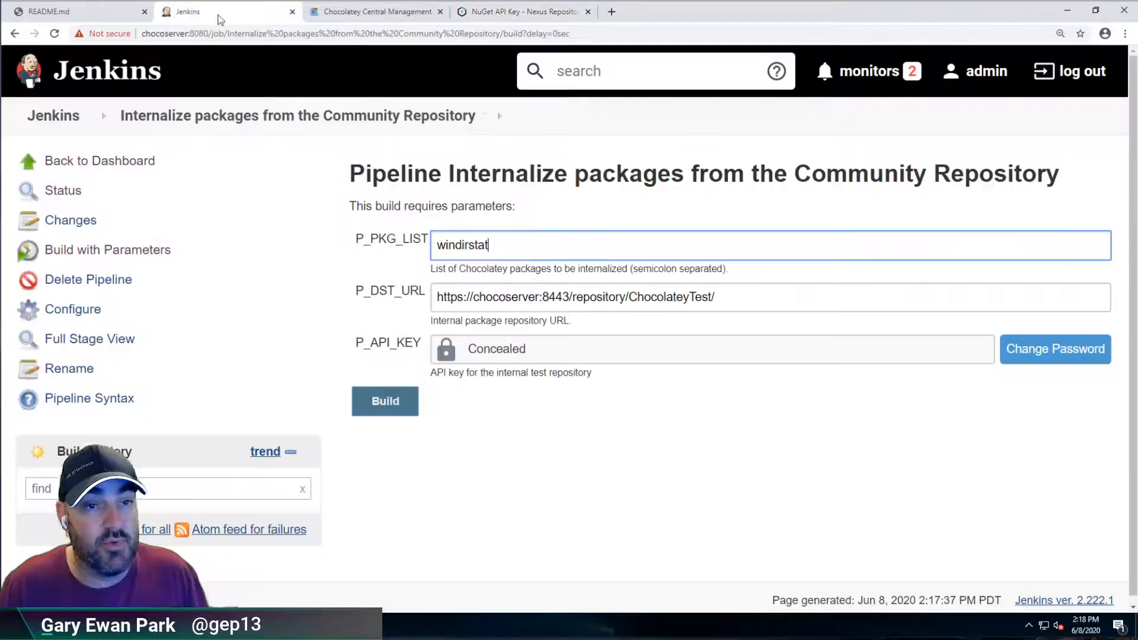
Step: Replace the P_API_KEY parameter value with the copied NuGet API key
click(1049, 348)
double_click(618, 352)
key(ctrl+v)
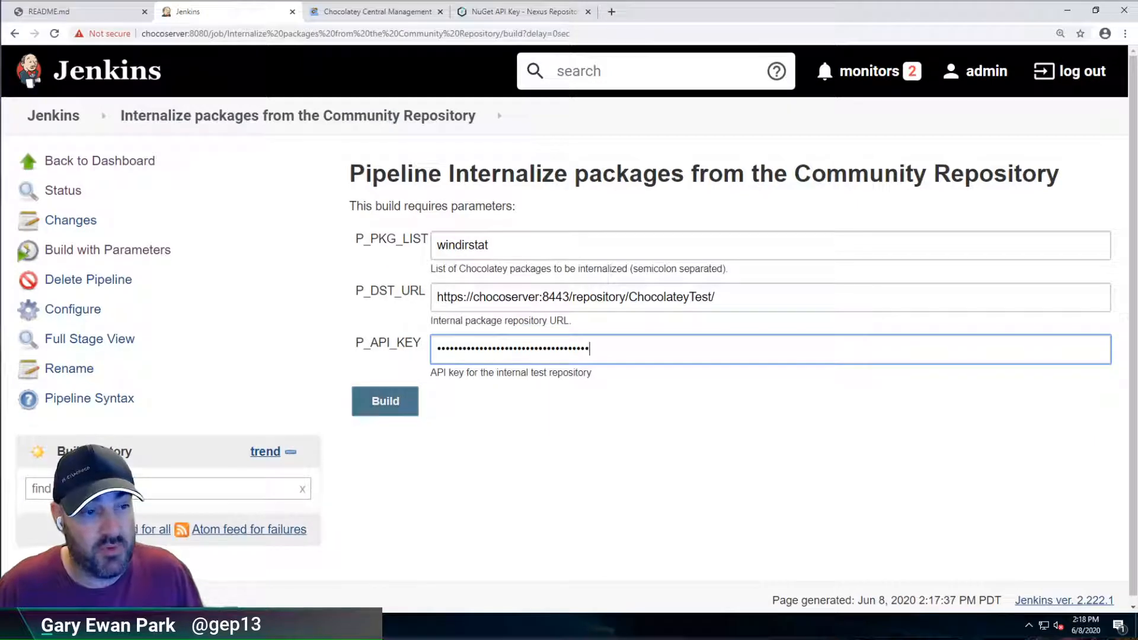
Step: Keep a copy of the API key in Notepad and start the windirstat internalize build
click(11, 628)
text(notepad)
key(Return)
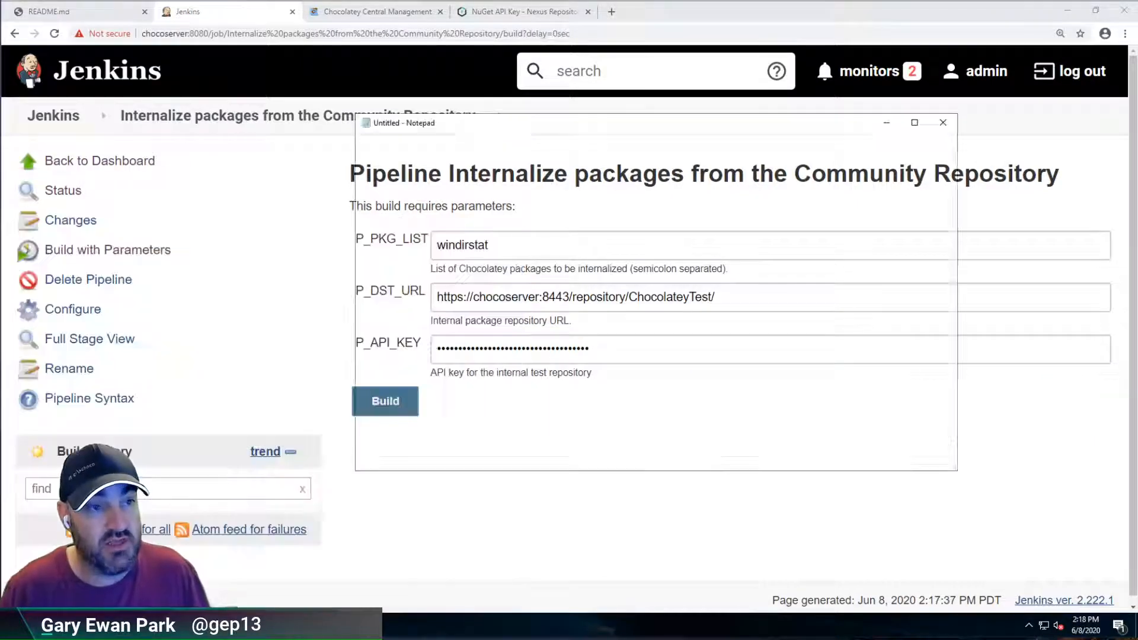
key(ctrl+v)
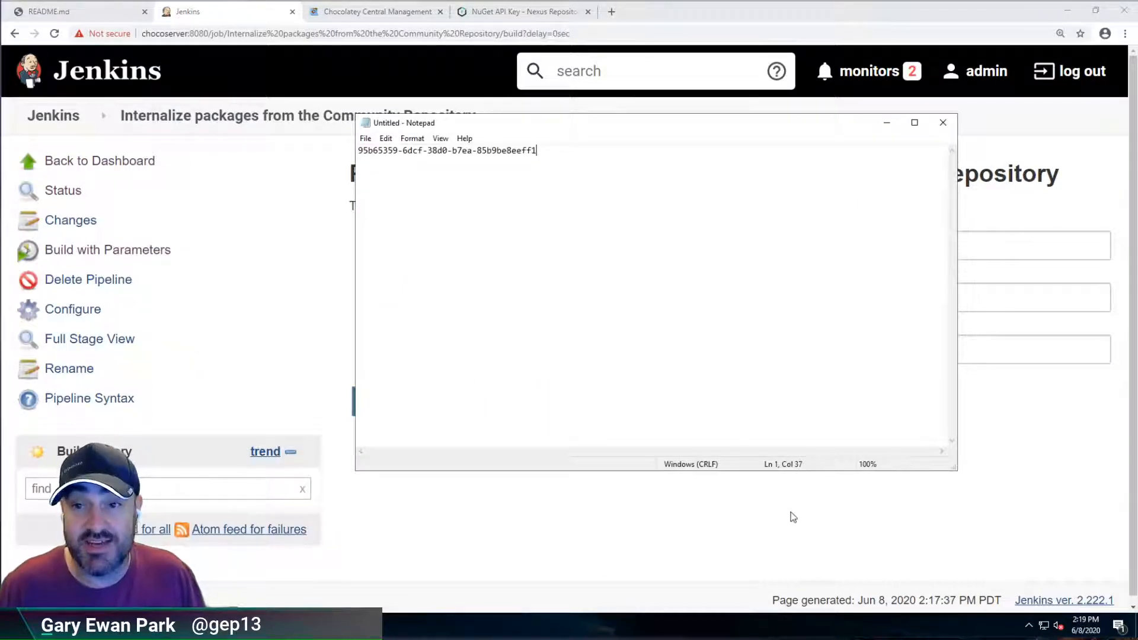
click(973, 505)
click(377, 405)
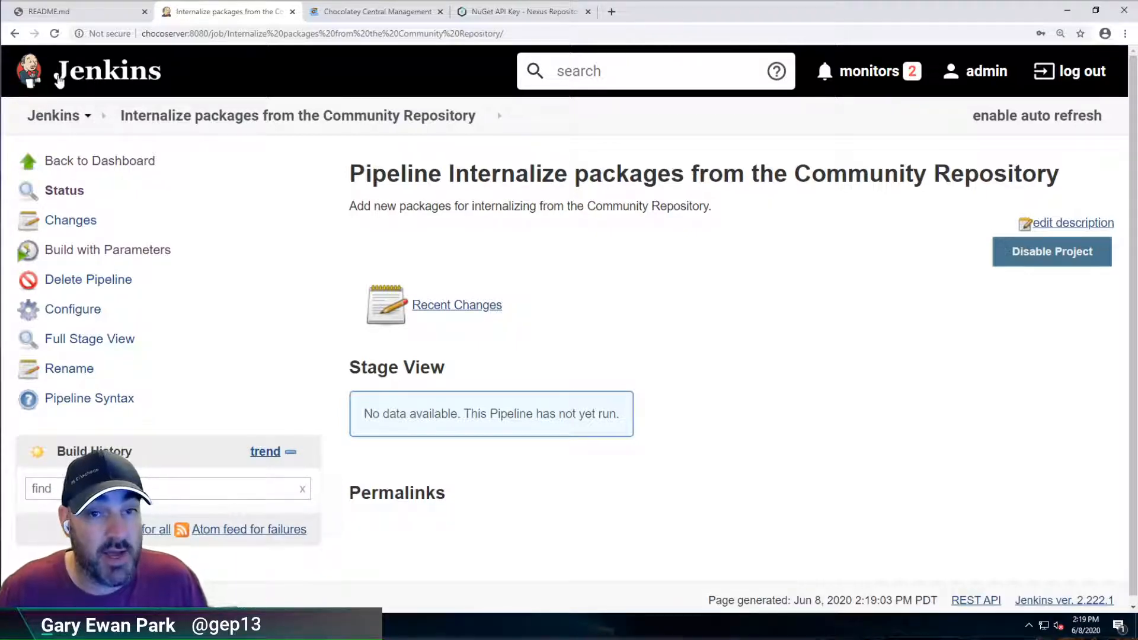
Step: Read build #1's console output, confirming windirstat 1.1.2.20161210 pushed to ChocolateyTest with SUCCESS
click(64, 103)
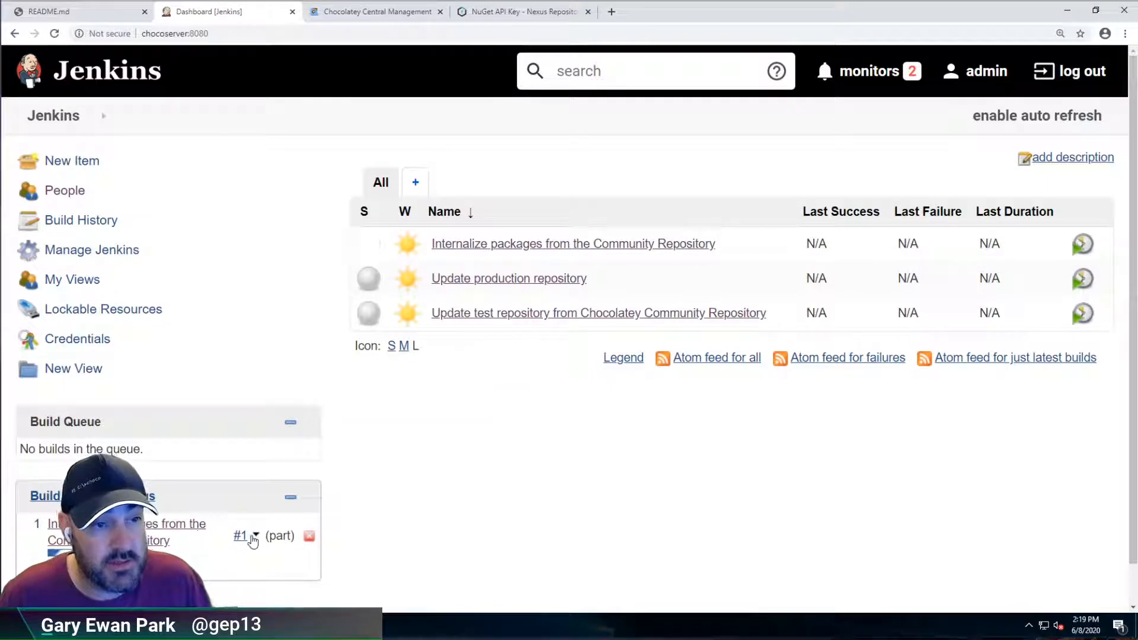
click(256, 536)
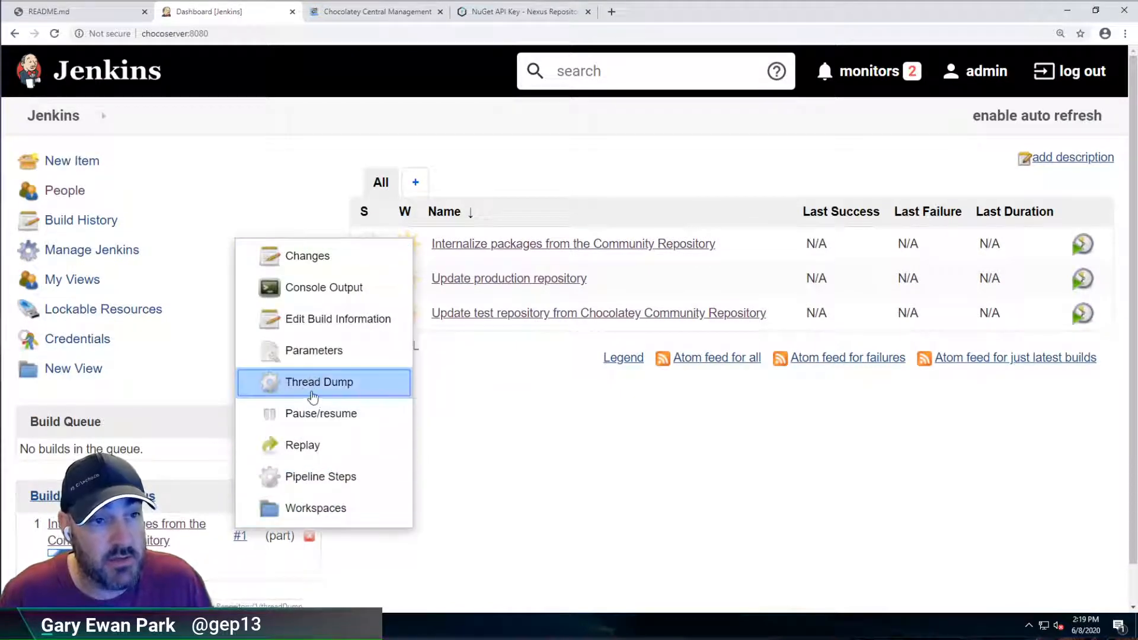
click(313, 287)
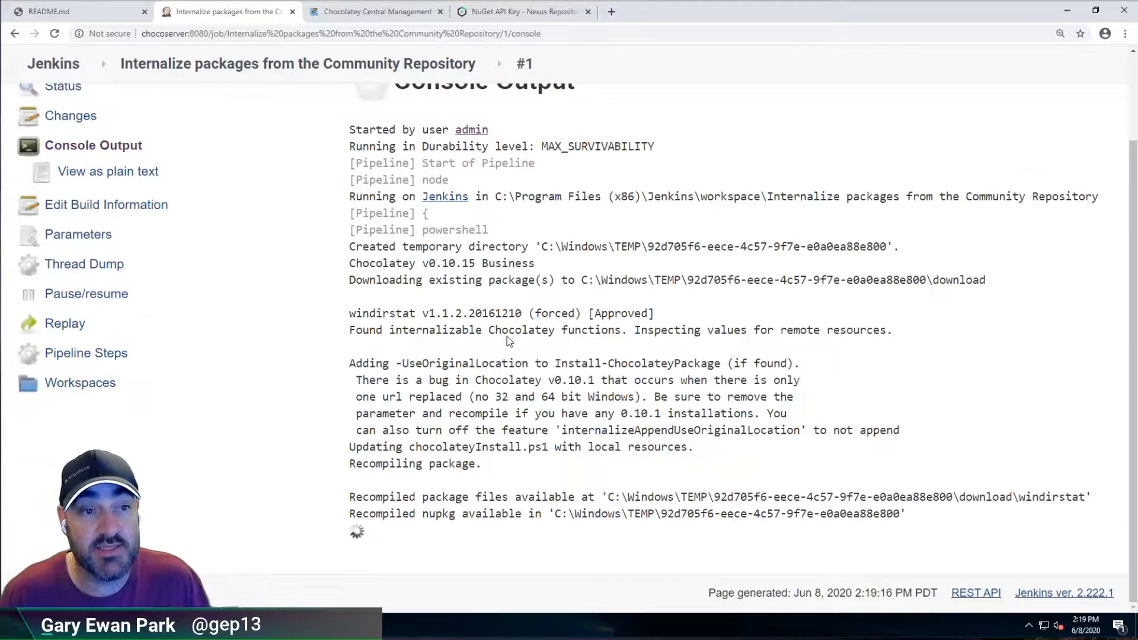
scroll(451, 263, up, 1)
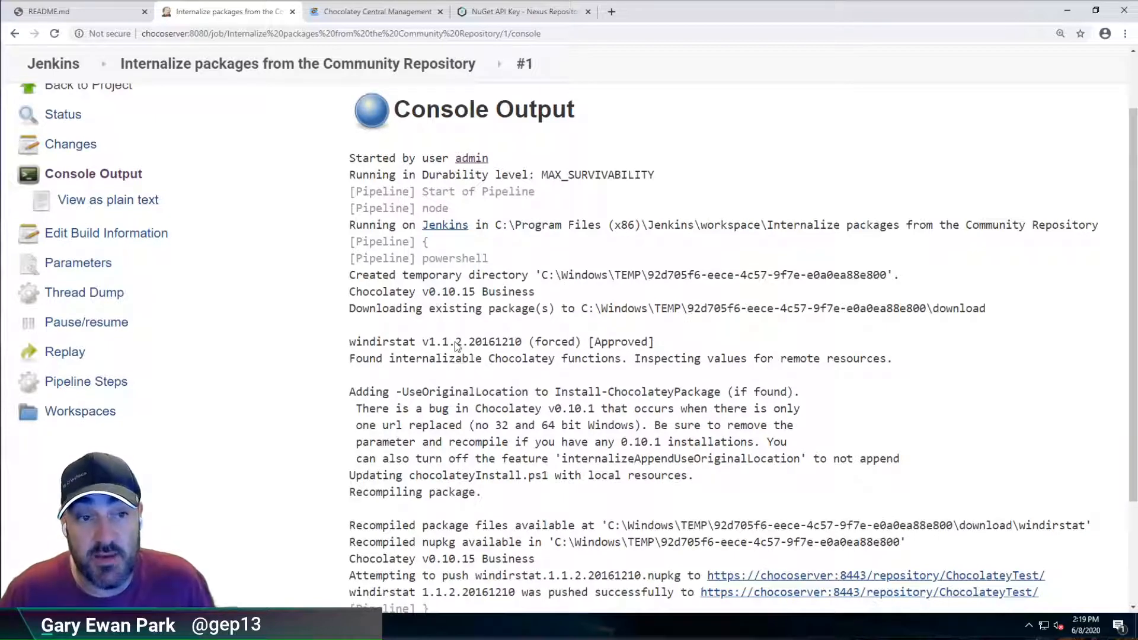
scroll(513, 349, down, 1)
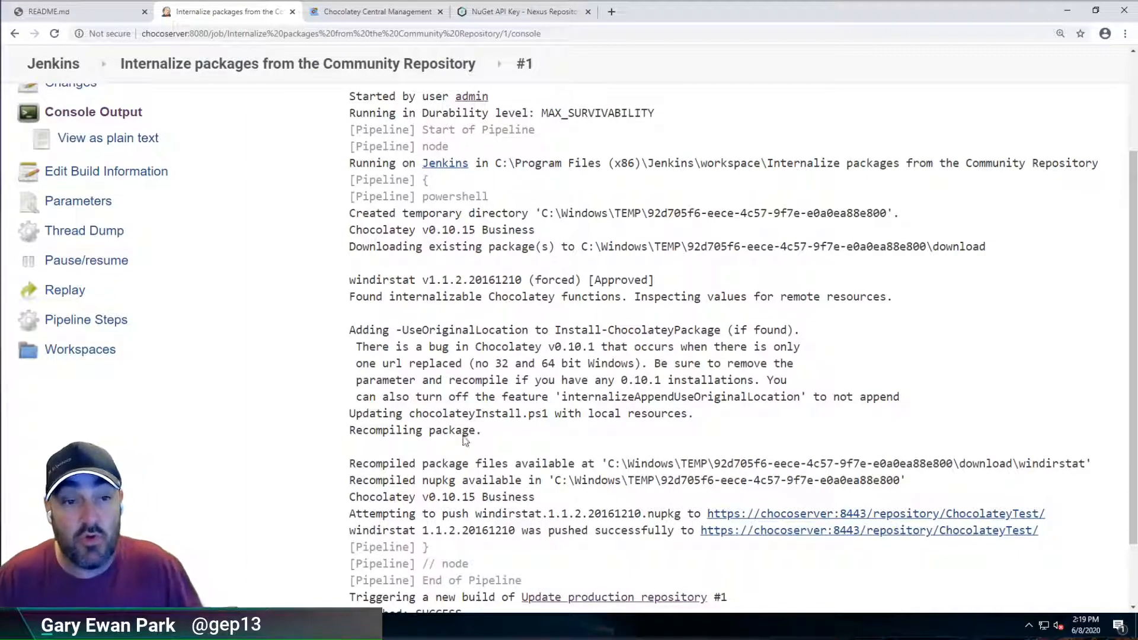
scroll(455, 379, down, 1)
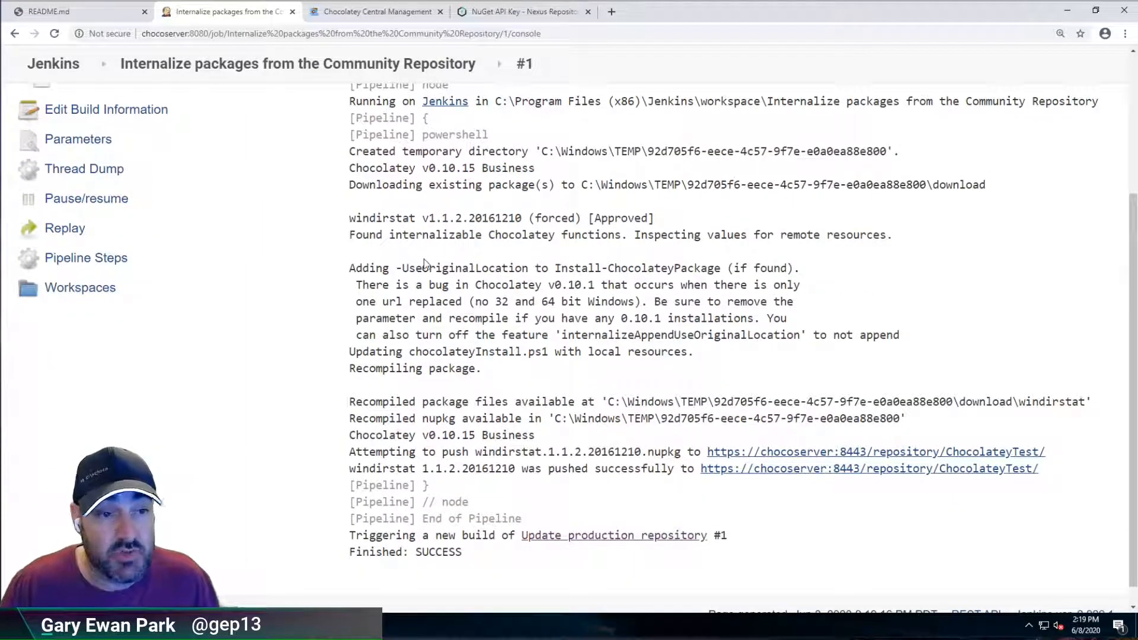
click(499, 15)
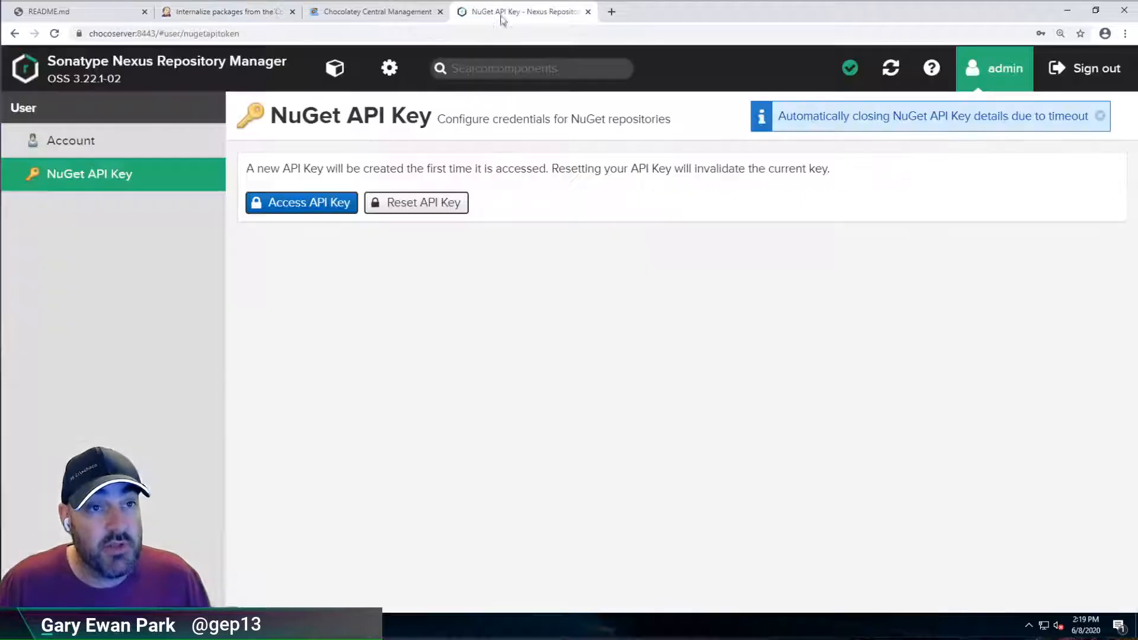
Step: Browse the ChocolateyTest repository in Nexus to confirm windirstat 1.1.2.20161210 is there
click(335, 69)
click(67, 208)
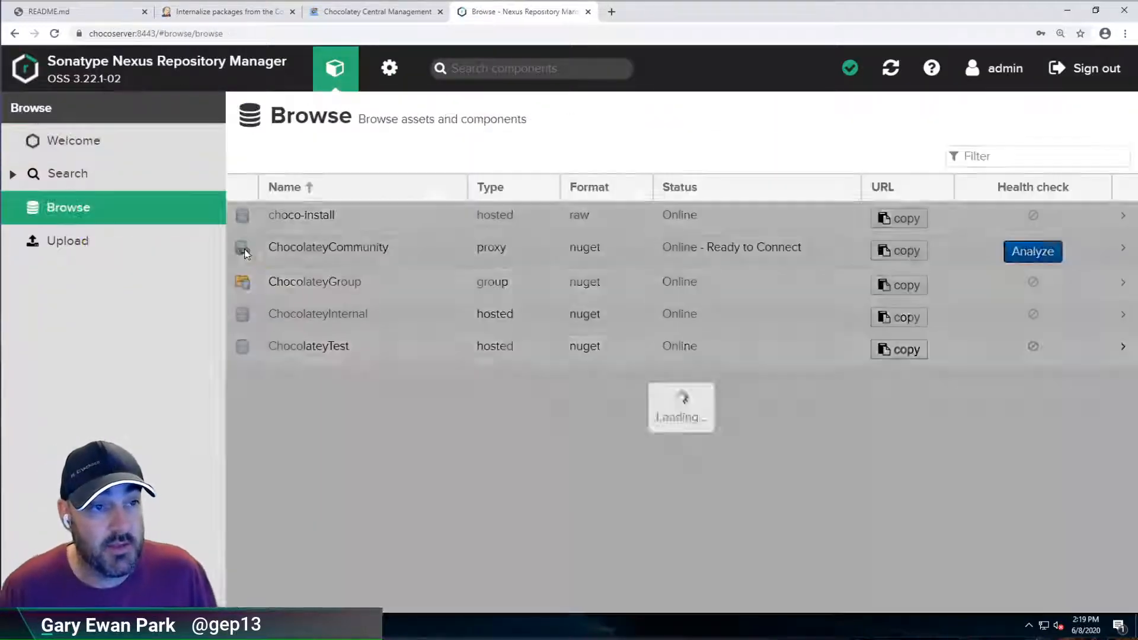
click(282, 347)
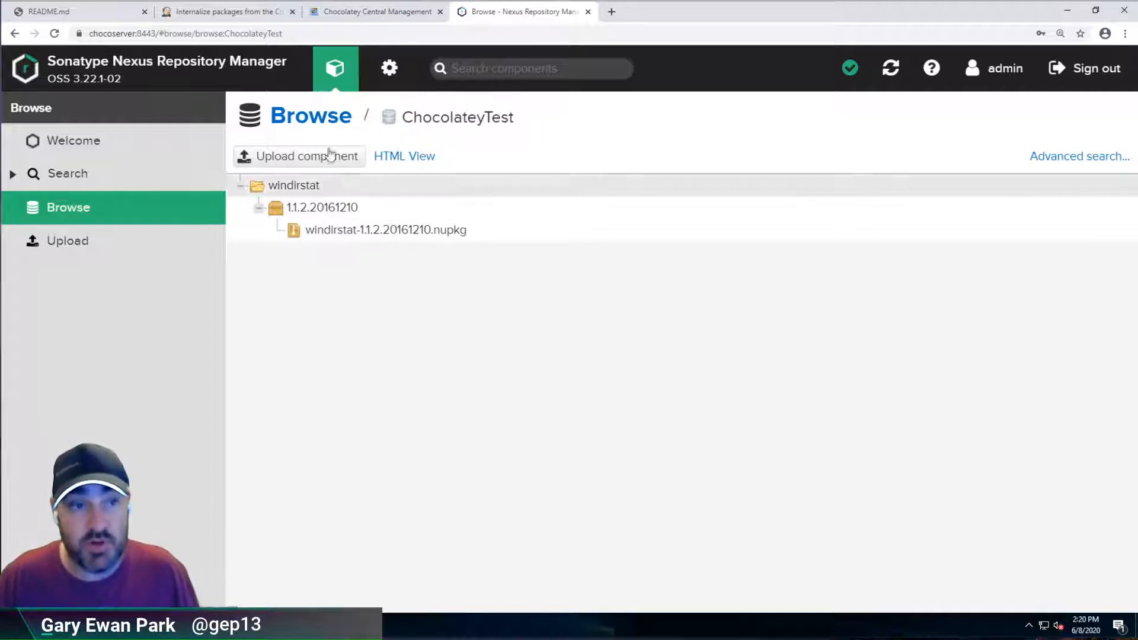
Step: Scroll through the packages in the ChocolateyInternal repository
click(68, 207)
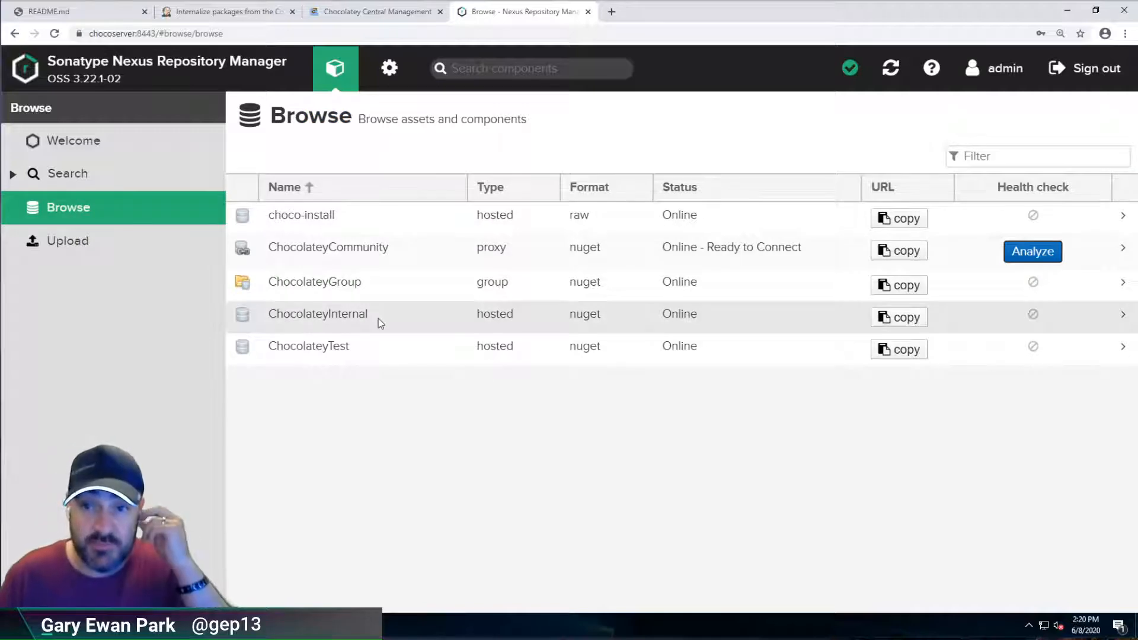
click(334, 319)
scroll(506, 414, down, 20)
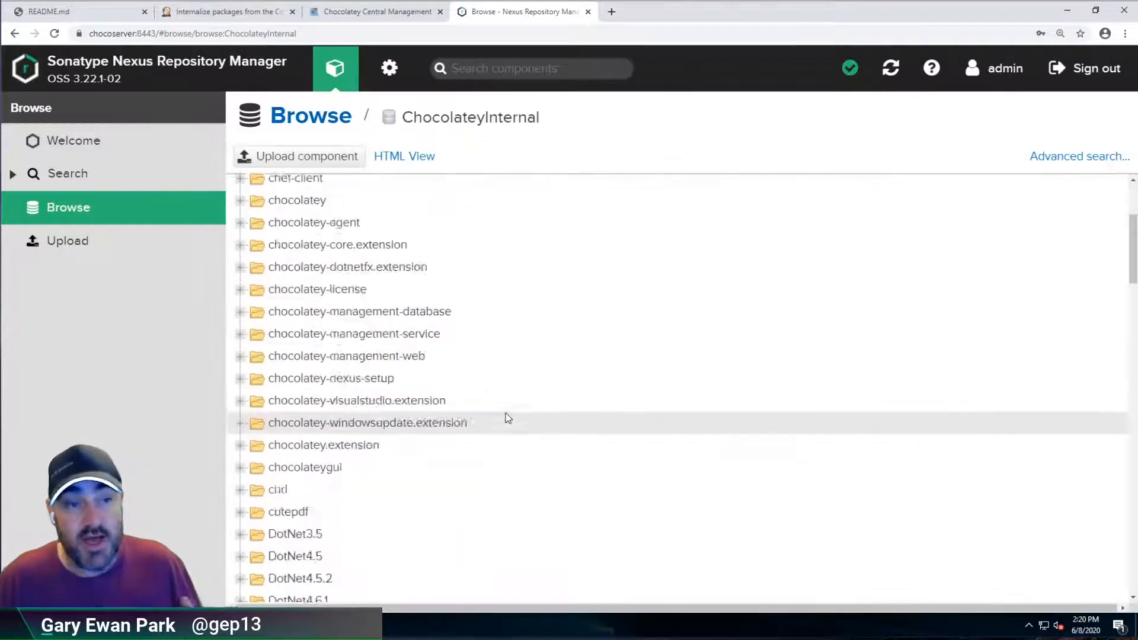
scroll(356, 522, down, 10)
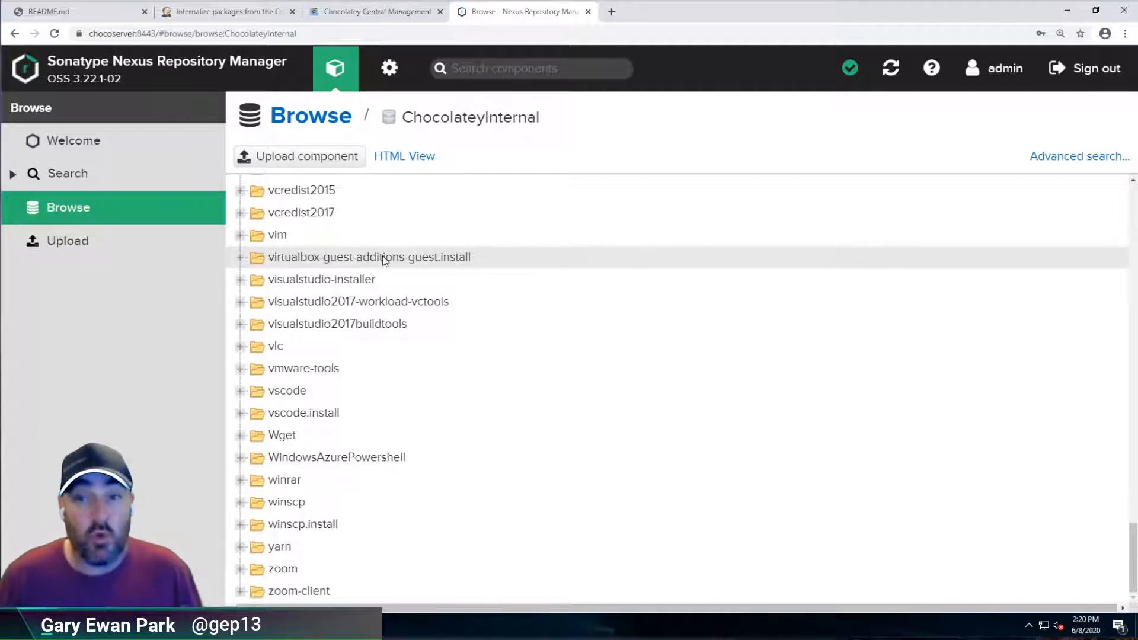
click(225, 11)
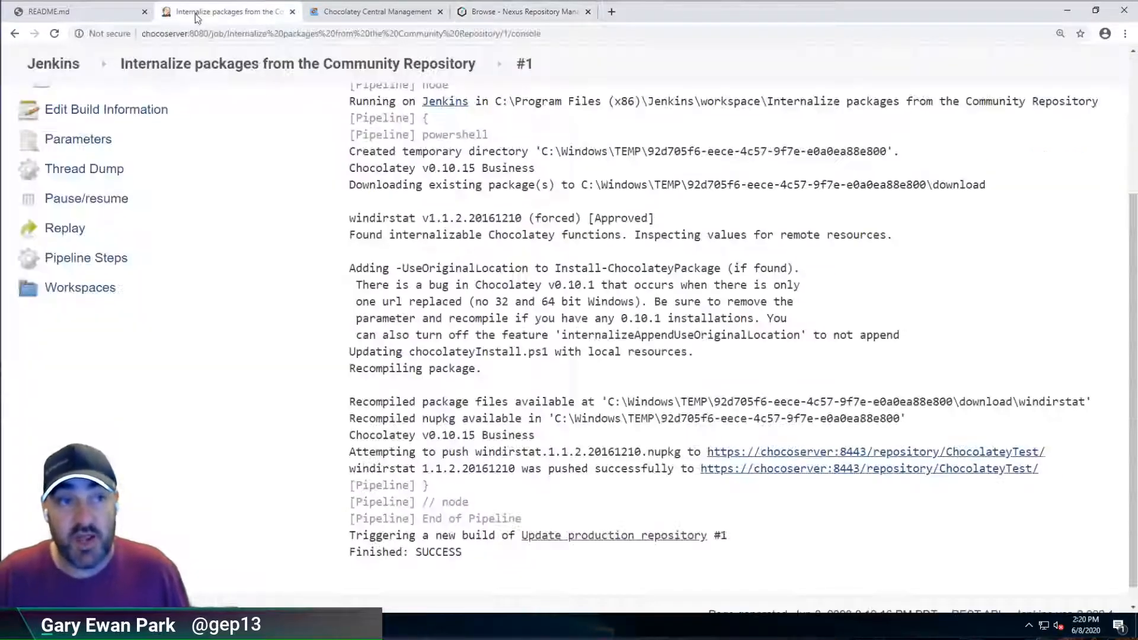
Step: Inspect the failed build #1 of the Update production repository job
click(61, 63)
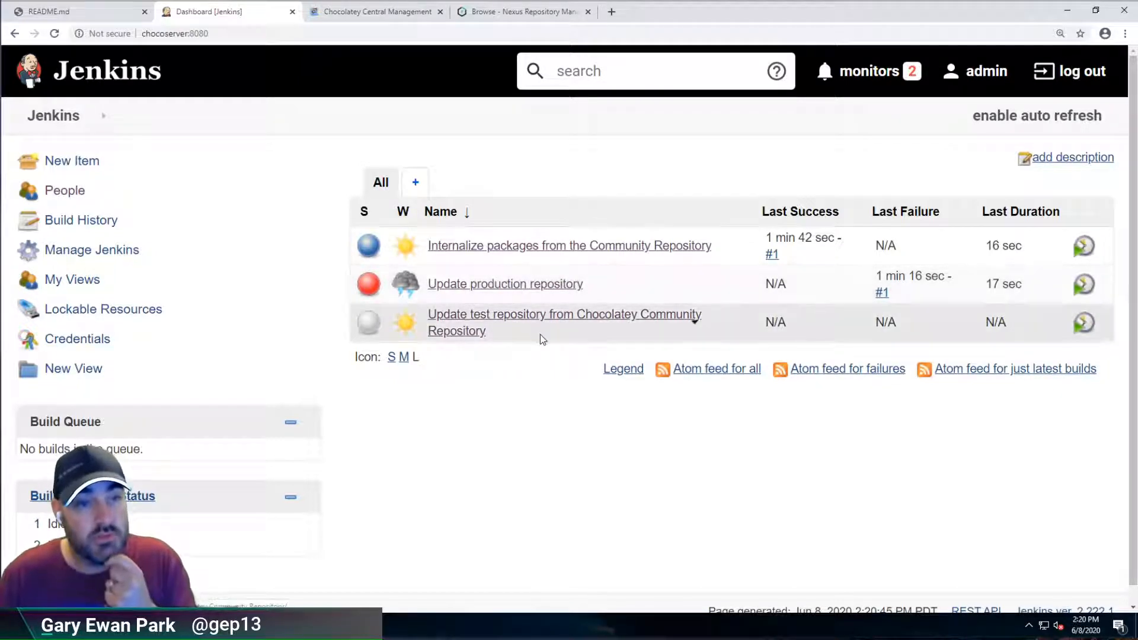
click(538, 287)
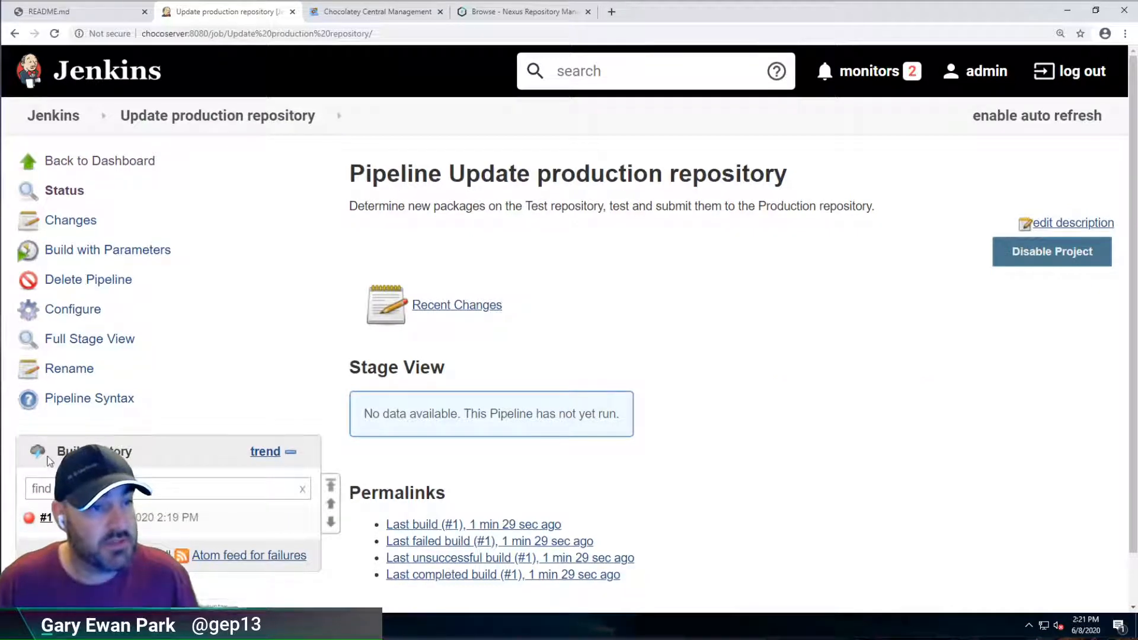
click(48, 519)
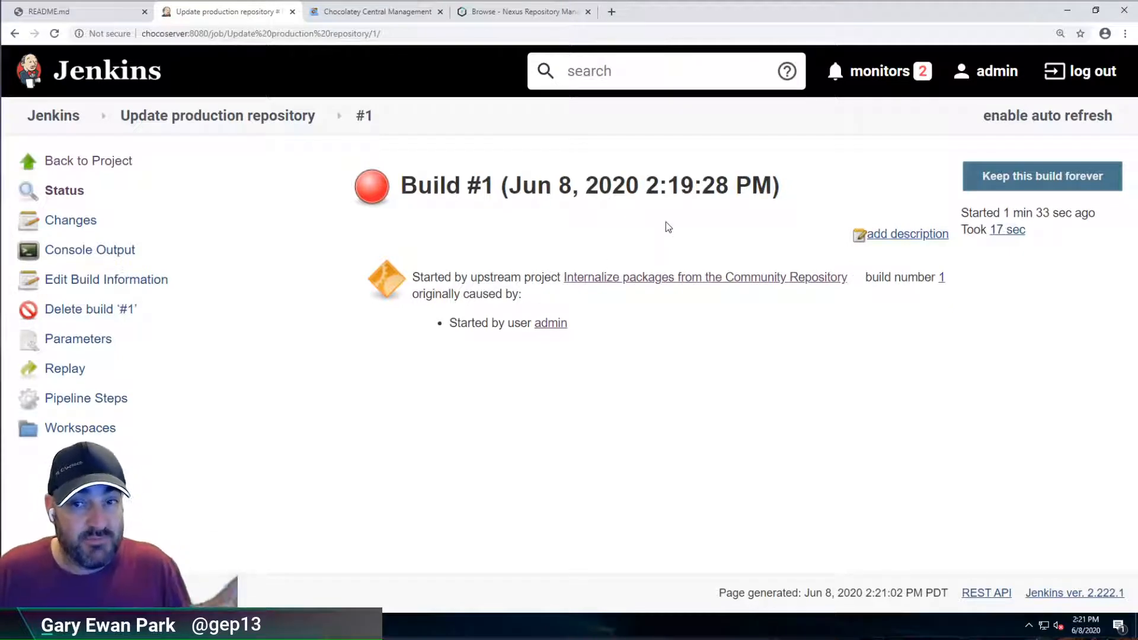
click(84, 80)
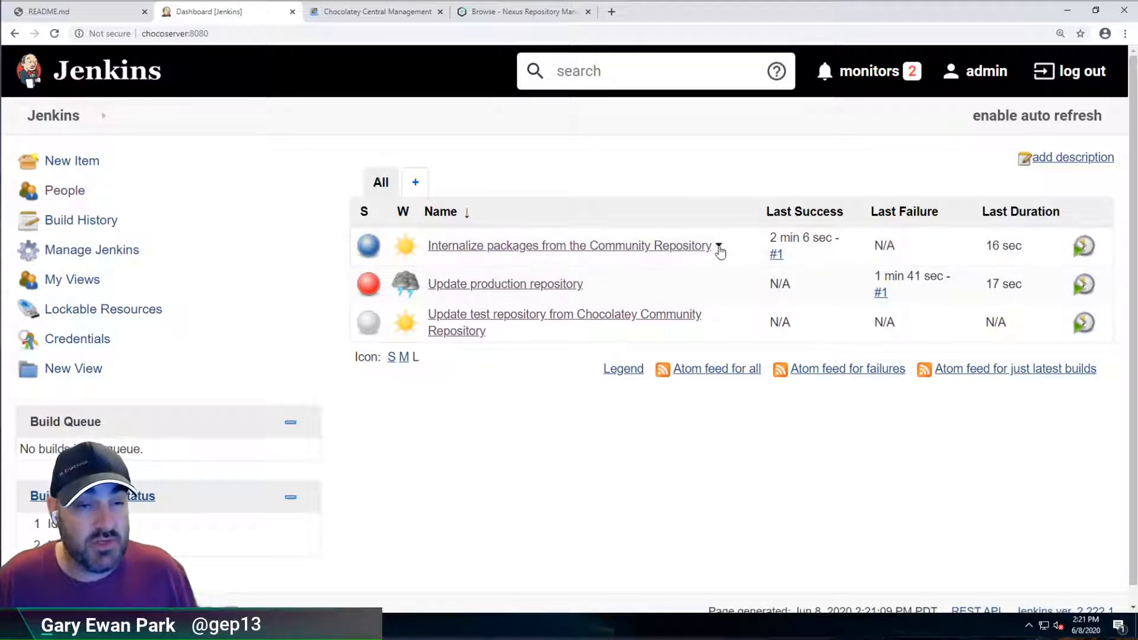
Step: Paste the NuGet API key from Notepad as the Internalize job's P_API_KEY default and save
click(643, 249)
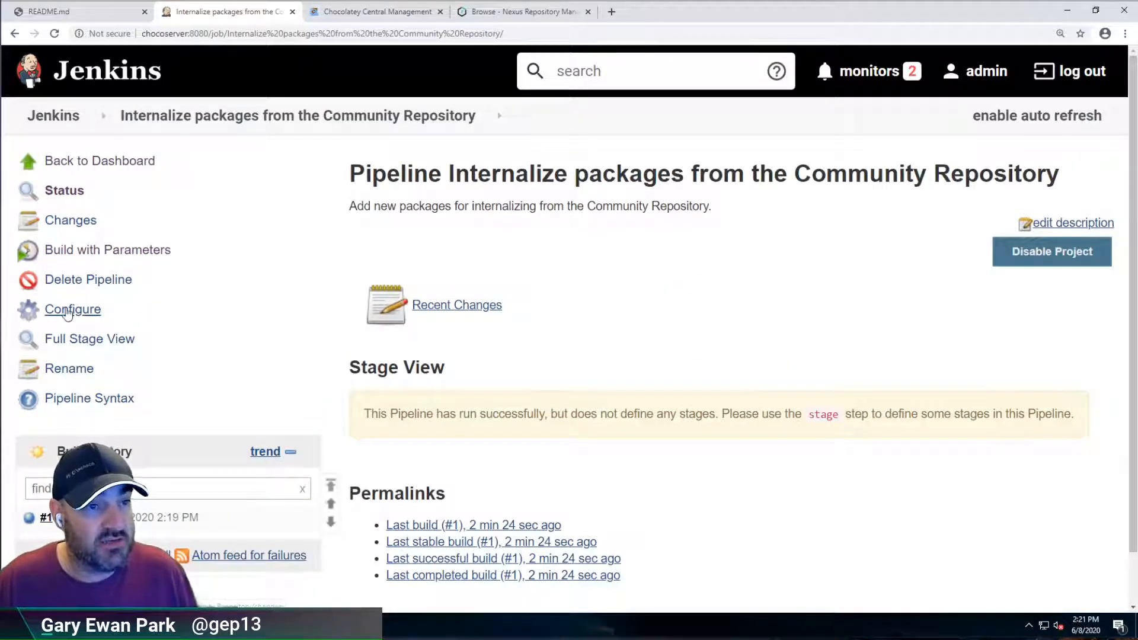
click(65, 309)
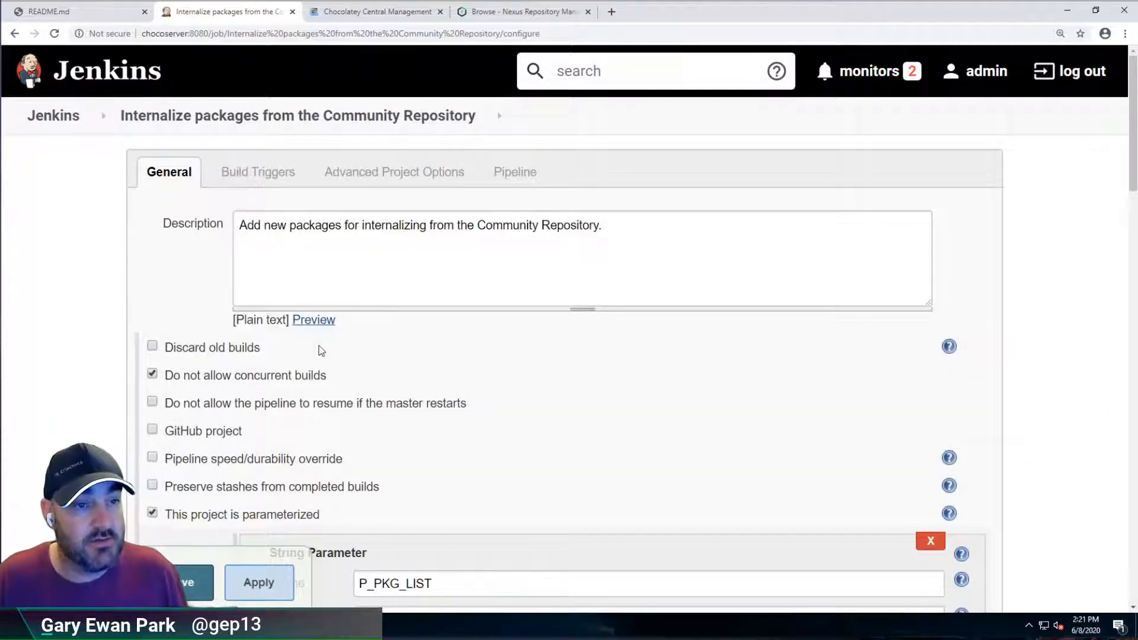
scroll(323, 358, down, 7)
scroll(329, 380, down, 6)
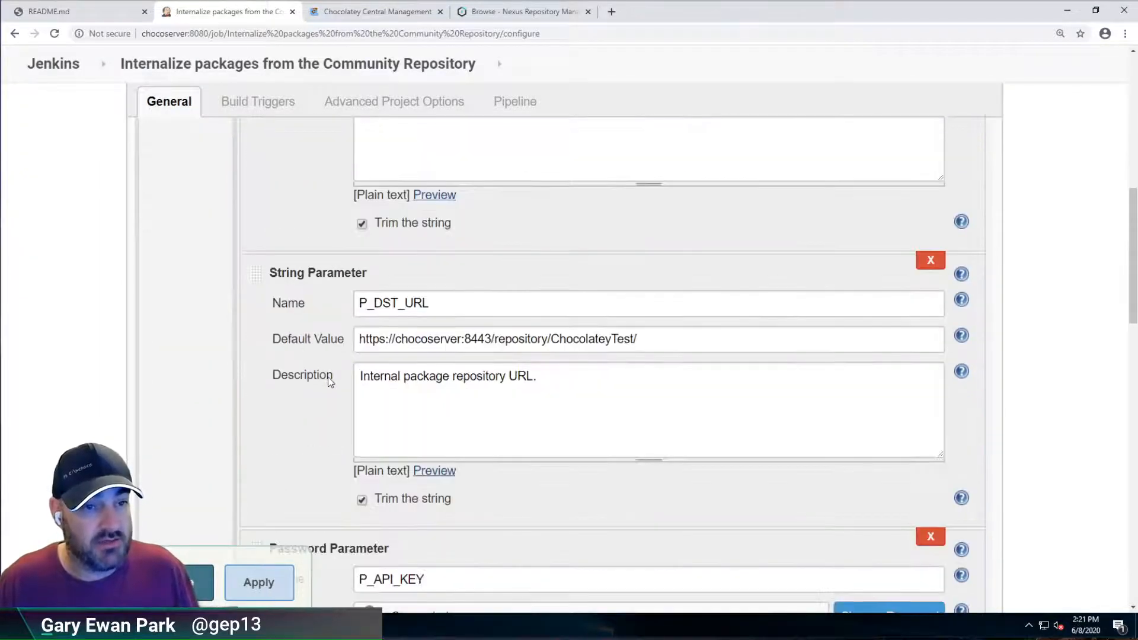
click(857, 371)
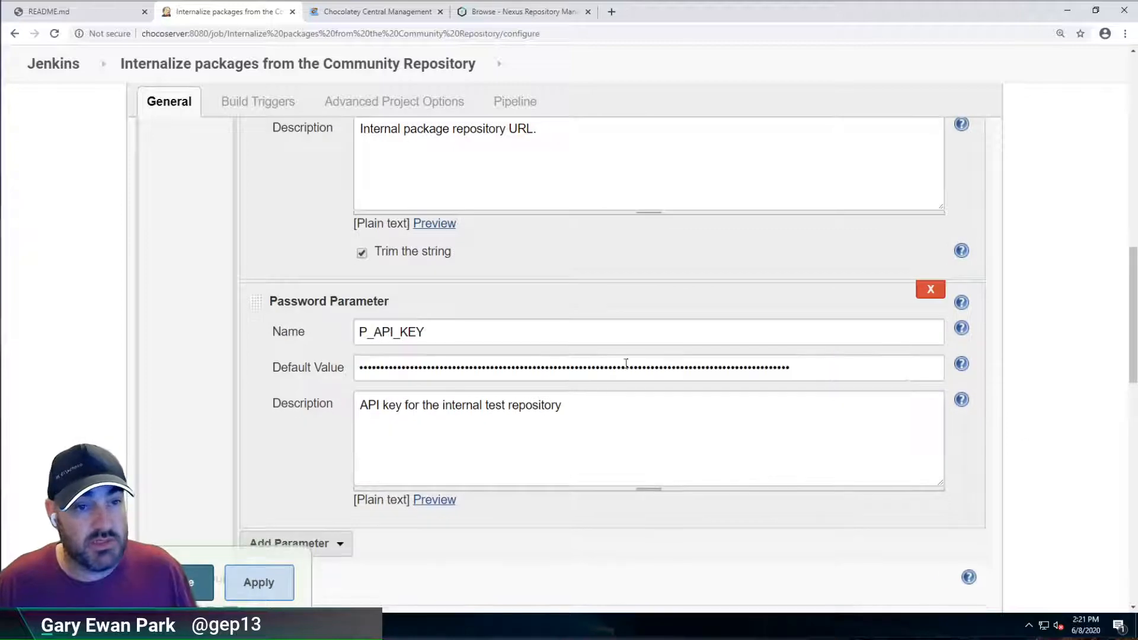
click(818, 372)
key(alt+Tab)
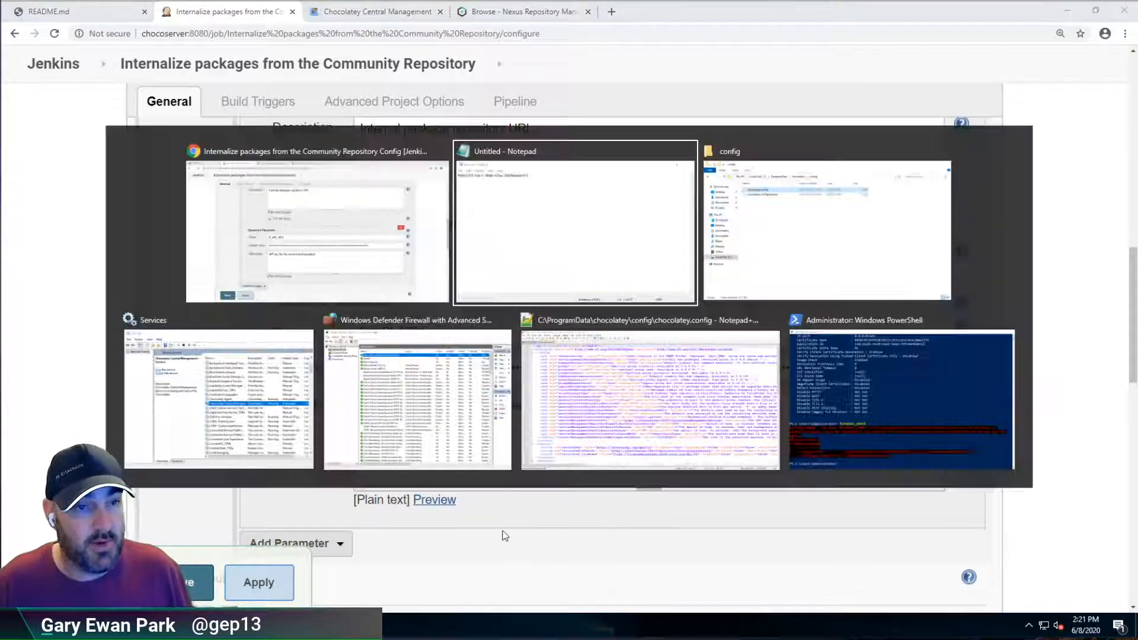
key(ctrl+a)
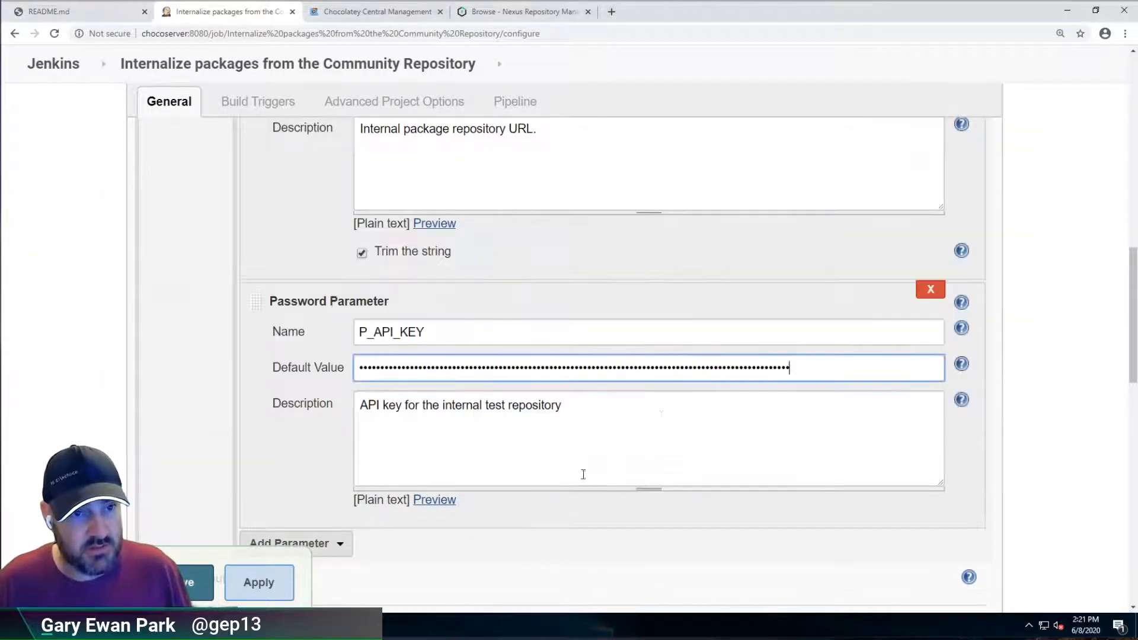
key(alt+Tab)
key(ctrl+a)
key(ctrl+v)
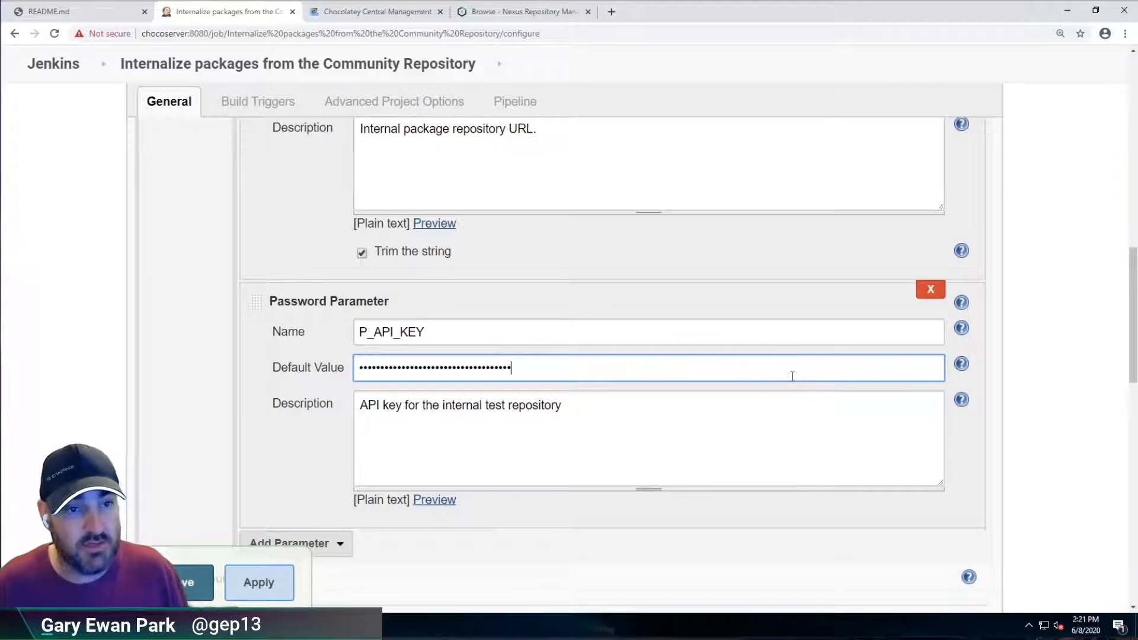
click(193, 587)
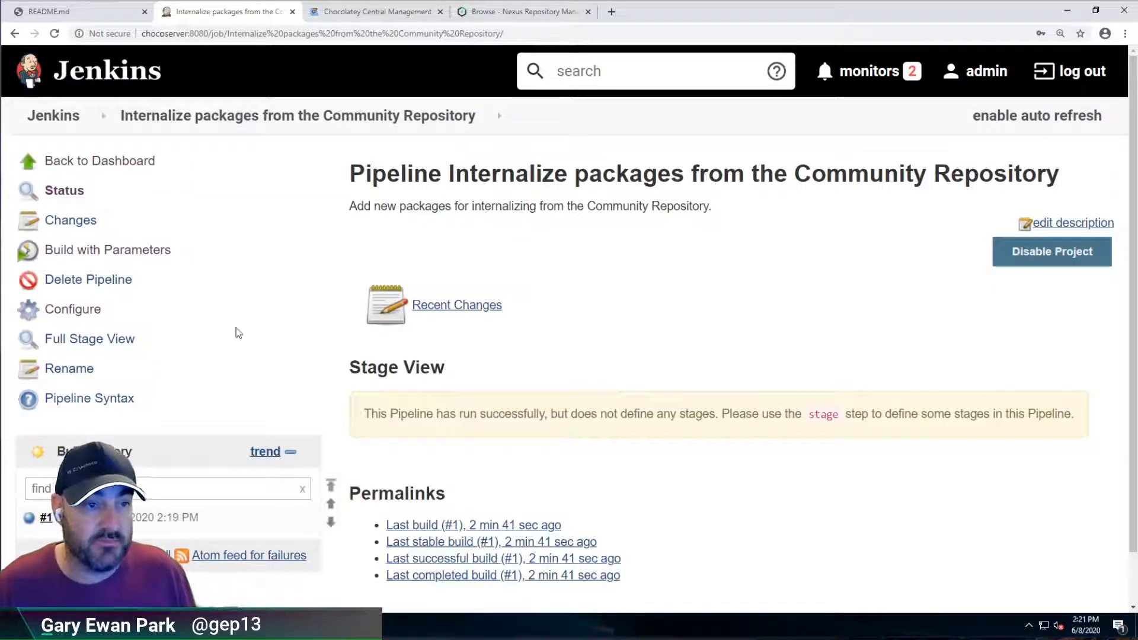
click(108, 90)
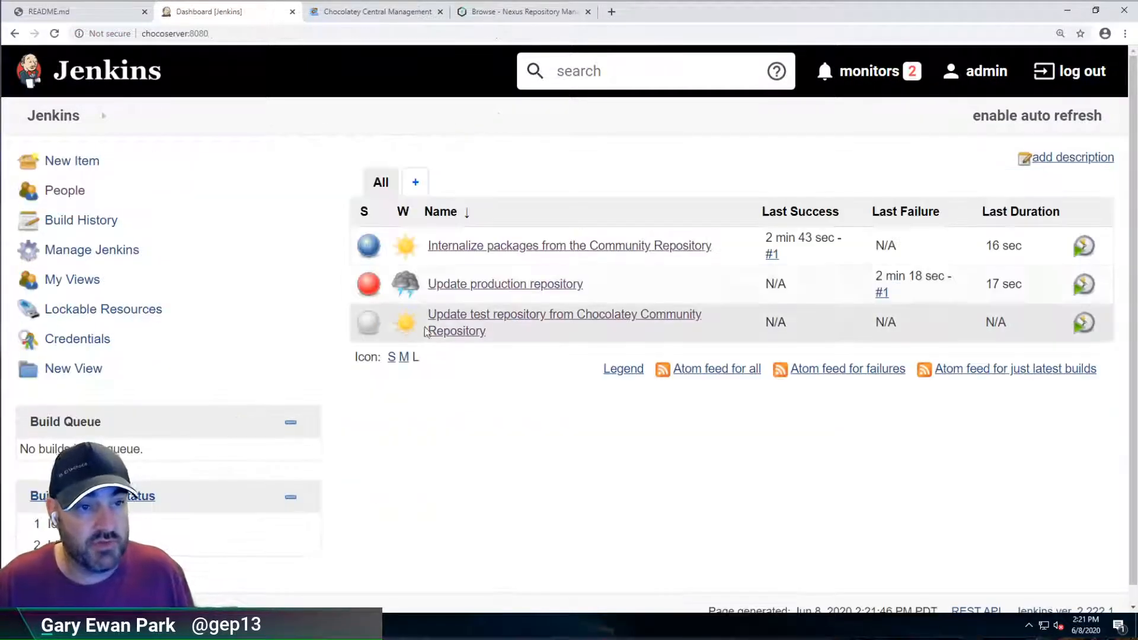
Step: Replace the Update production repository job's default API key with the new key and save
click(508, 290)
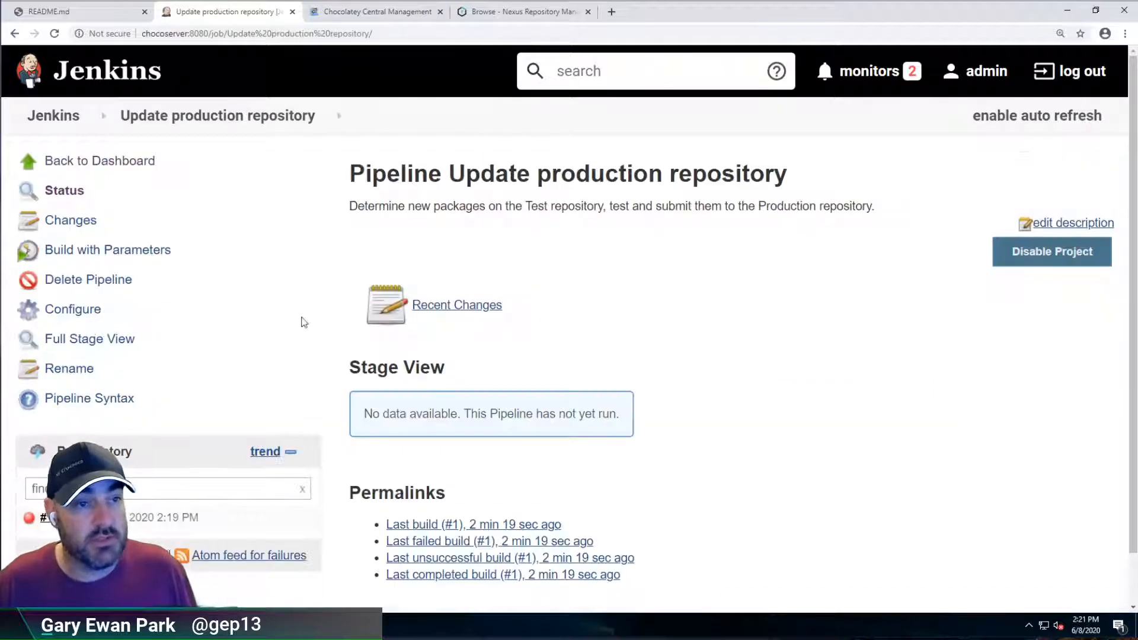
click(75, 307)
scroll(315, 399, down, 8)
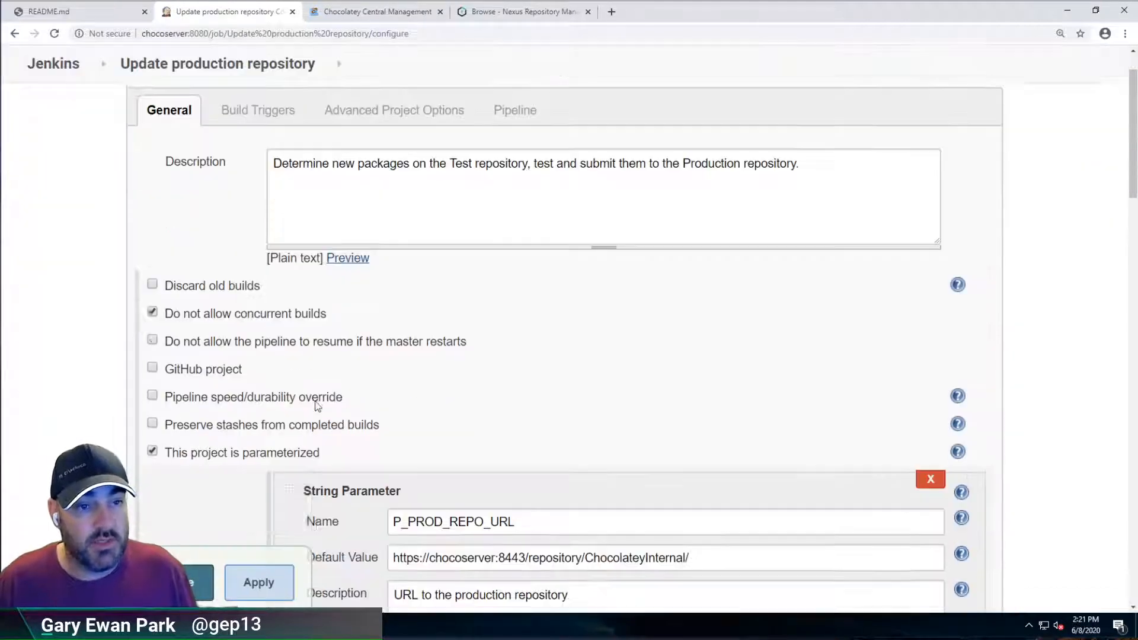
scroll(315, 402, down, 1)
scroll(584, 356, down, 1)
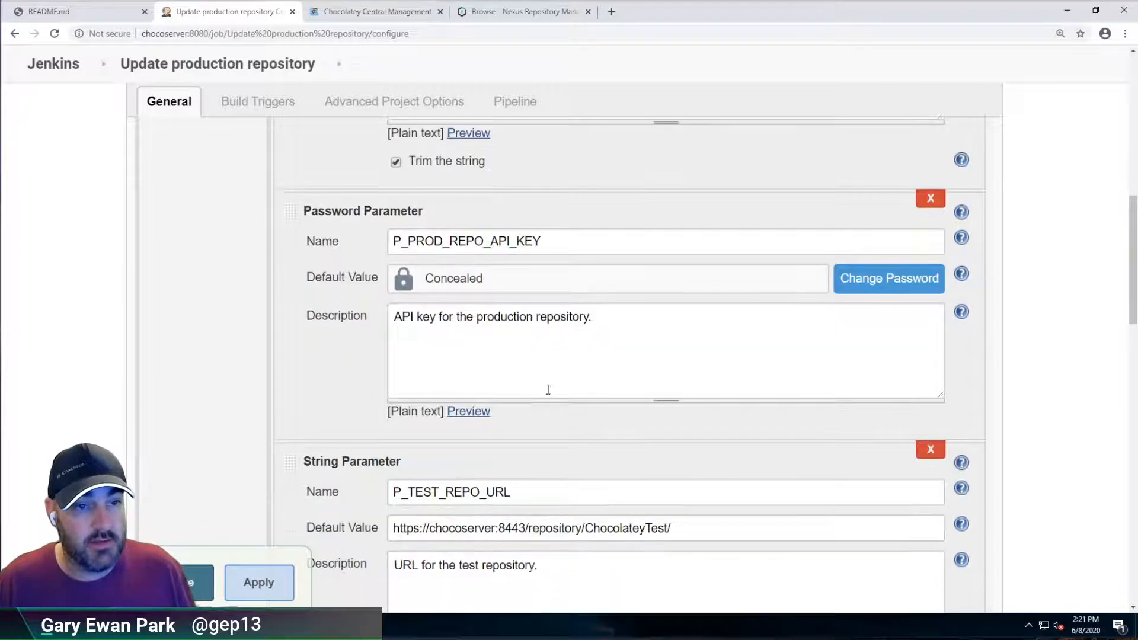
scroll(548, 389, down, 5)
scroll(546, 389, up, 4)
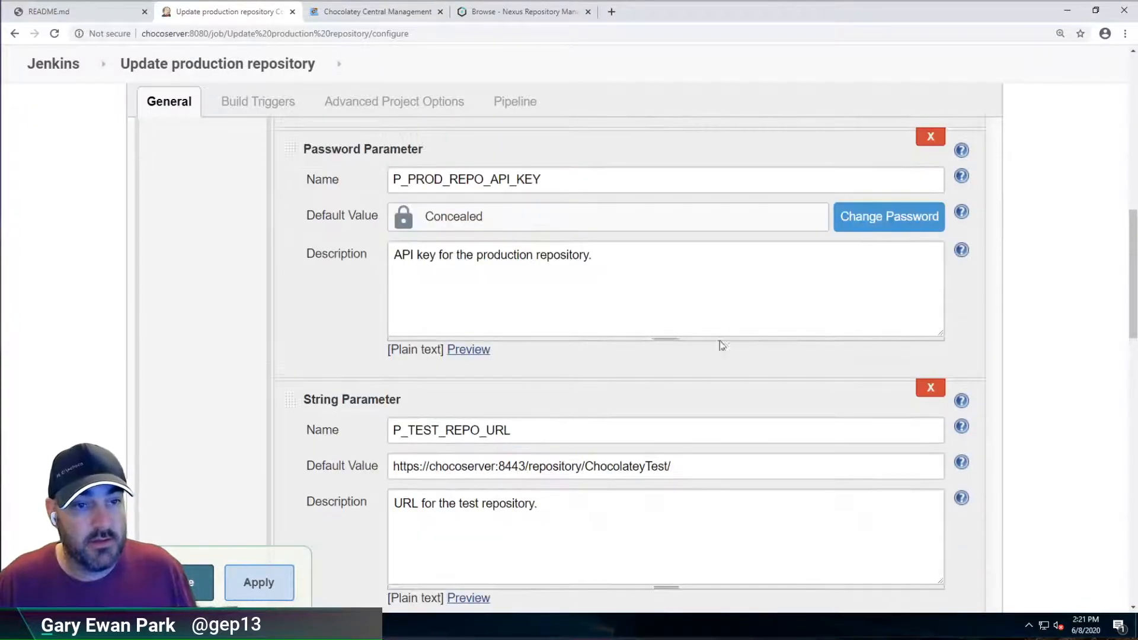
click(869, 215)
drag(836, 215, 381, 215)
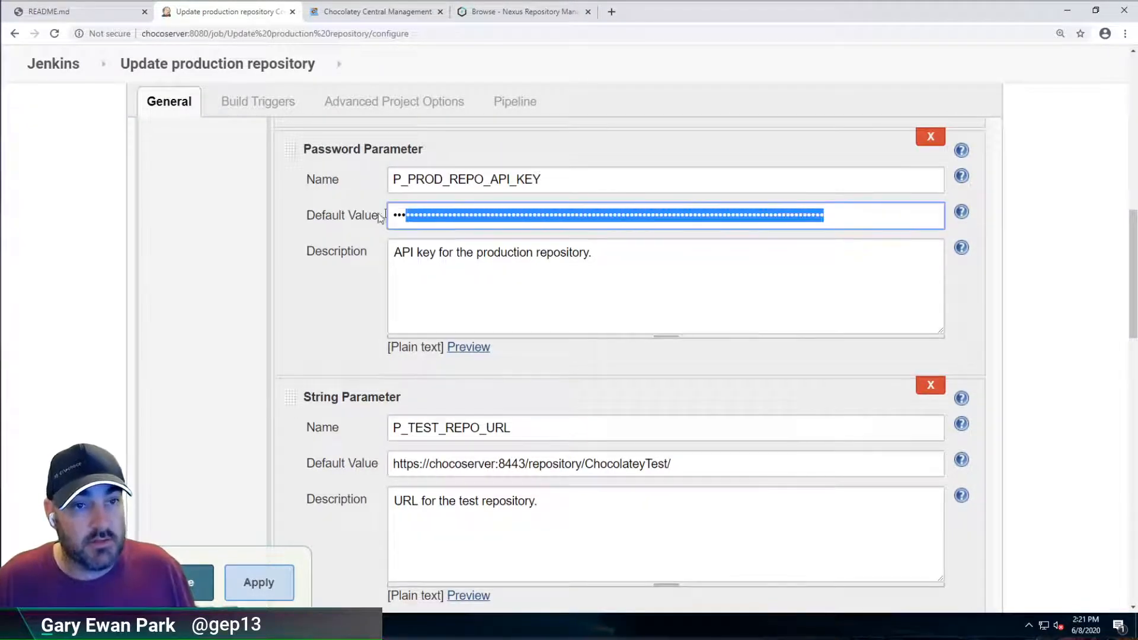
key(ctrl+v)
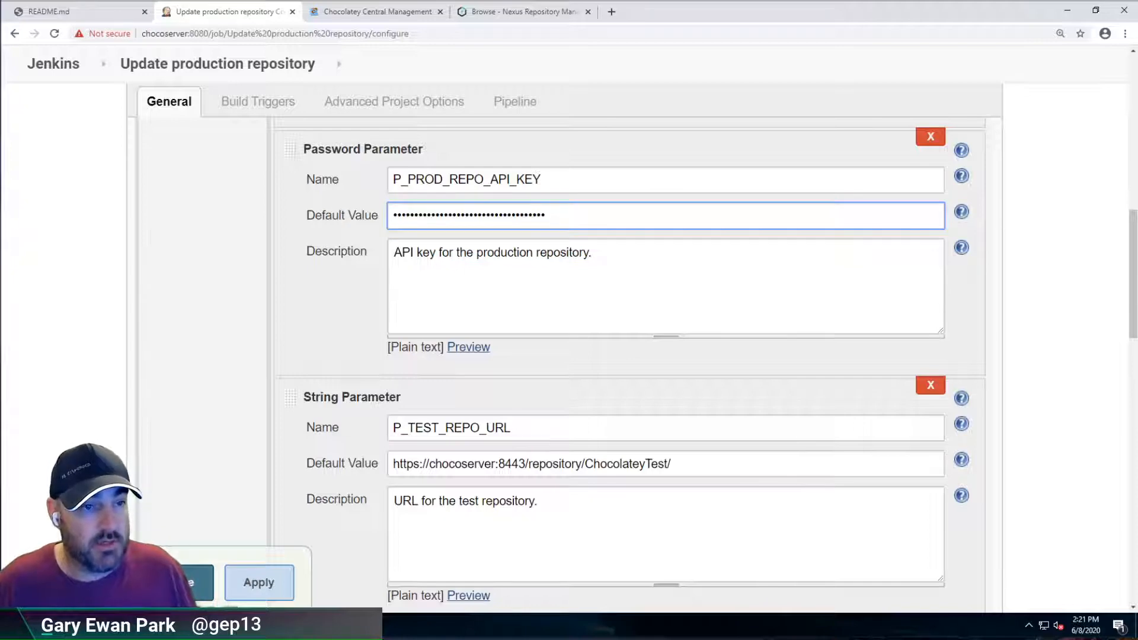
click(181, 582)
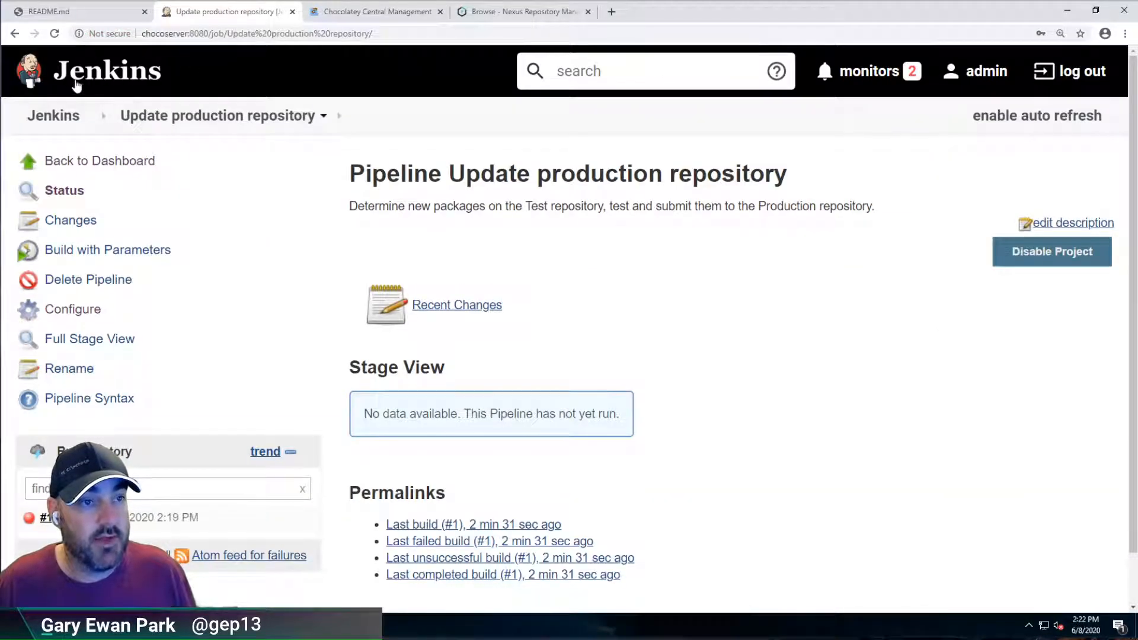
click(76, 86)
Step: Replace the Update test repository job's P_LOCAL_REPO_API_KEY default with the new key and save
click(447, 326)
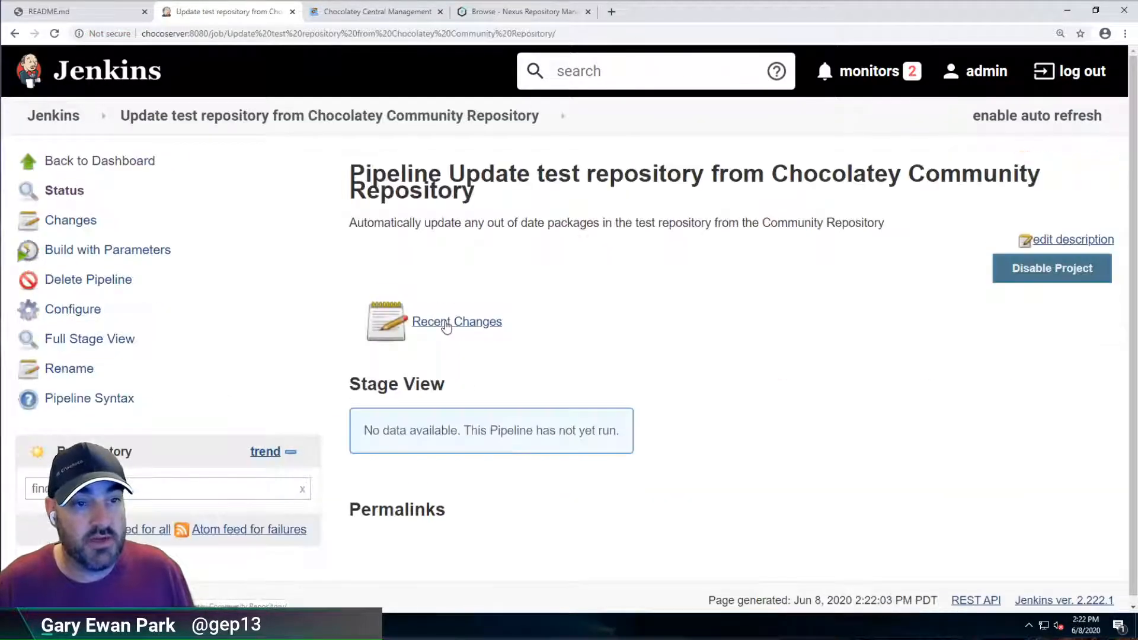
click(73, 309)
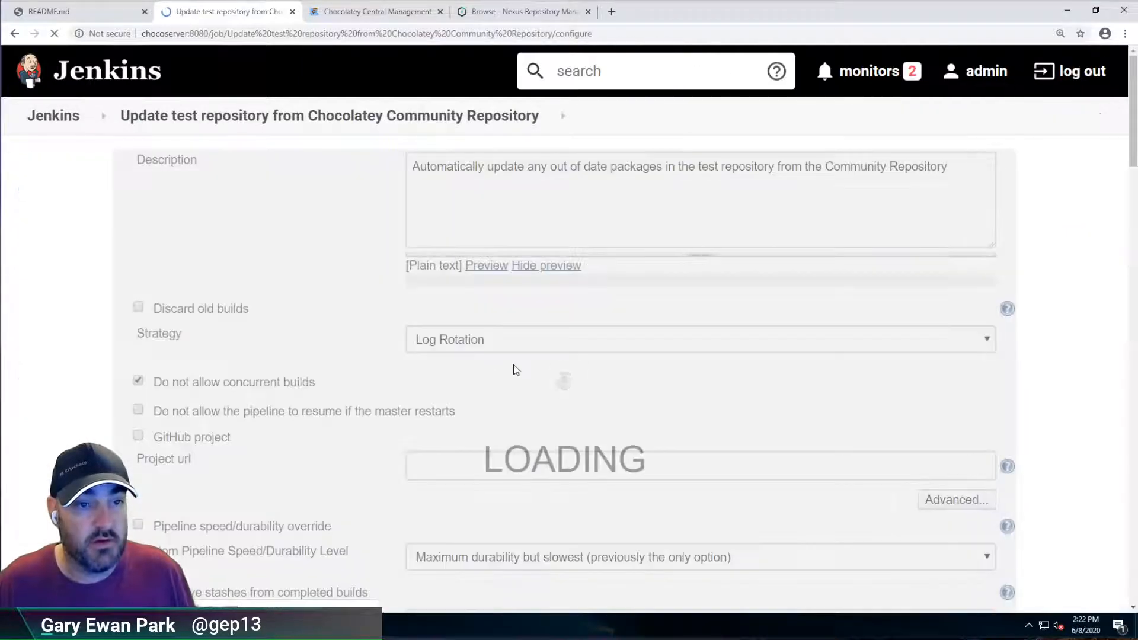
scroll(534, 370, down, 8)
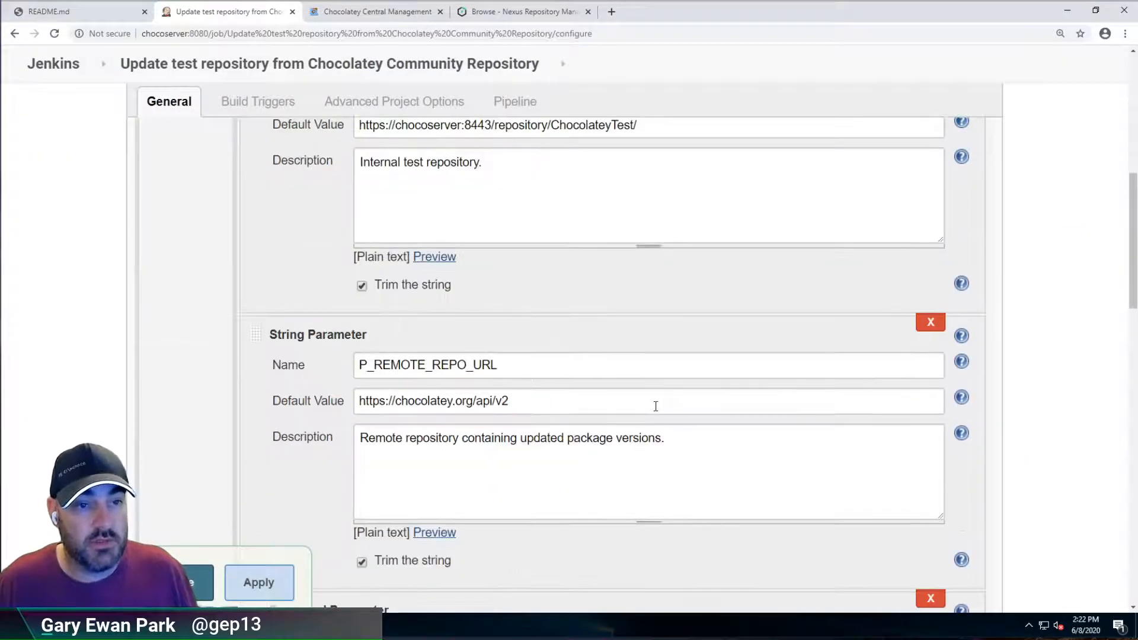
scroll(656, 407, down, 4)
click(889, 429)
click(593, 427)
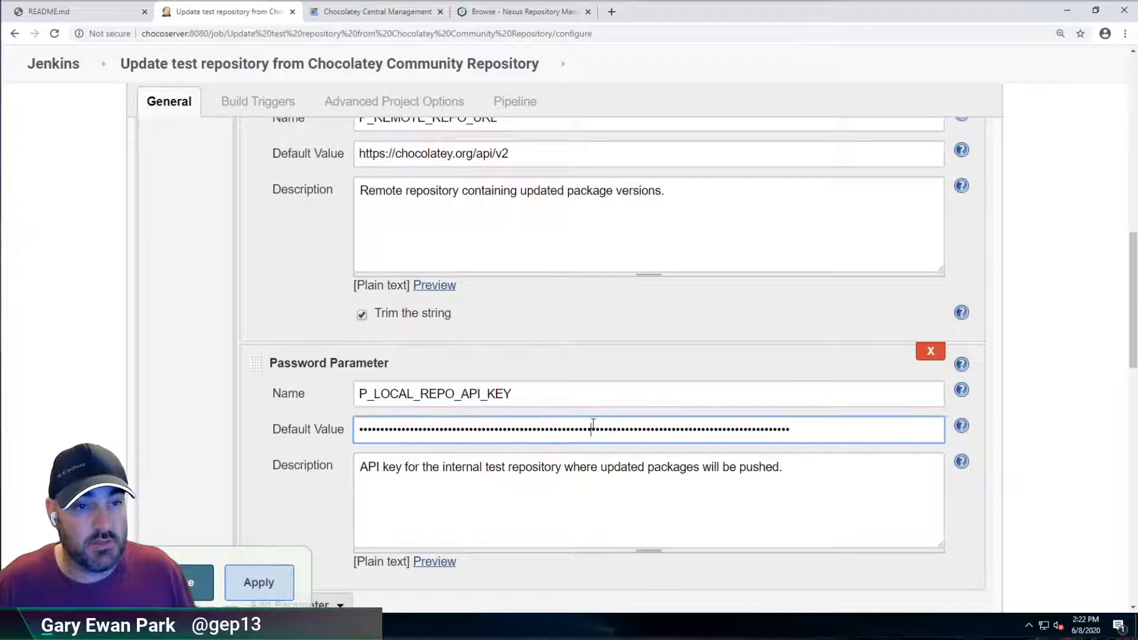
key(ctrl+a)
key(ctrl+v)
click(190, 583)
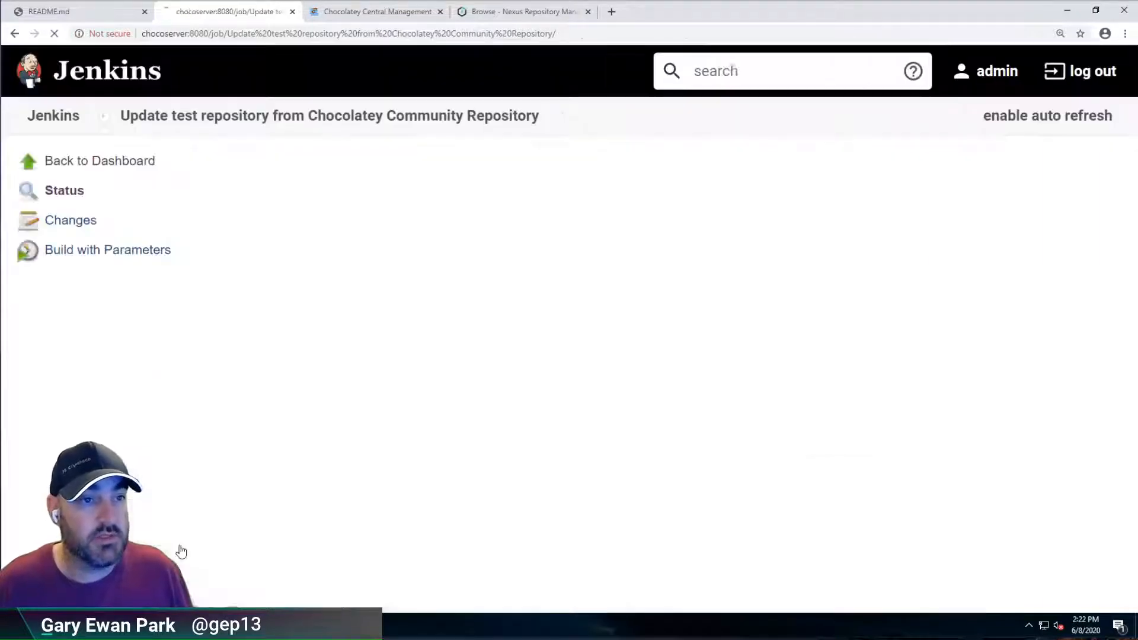
click(93, 75)
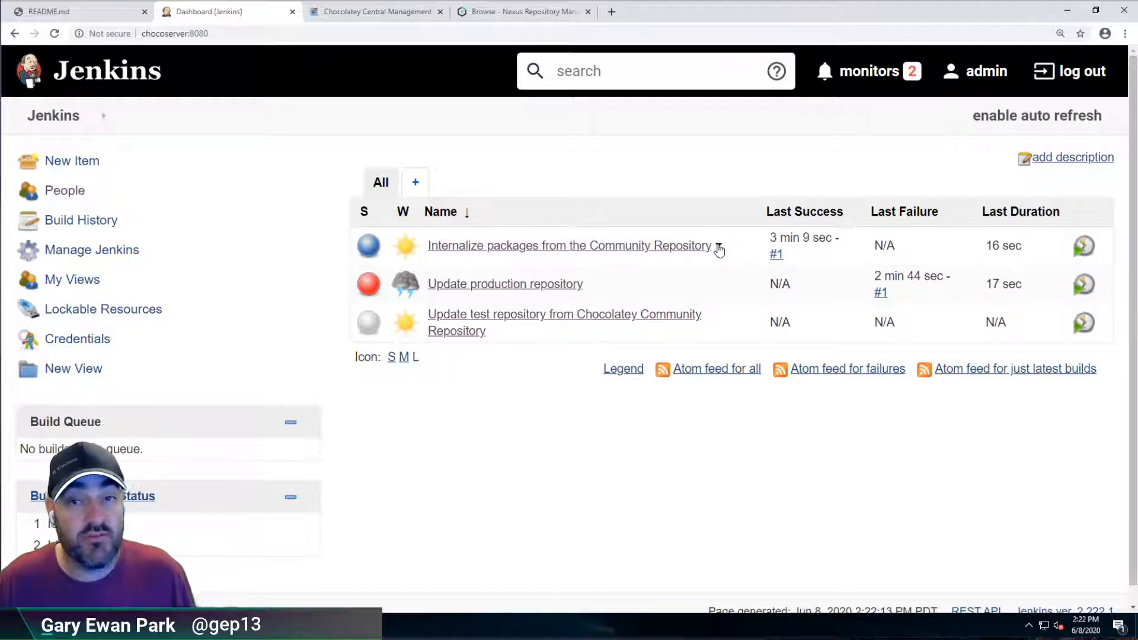
click(659, 254)
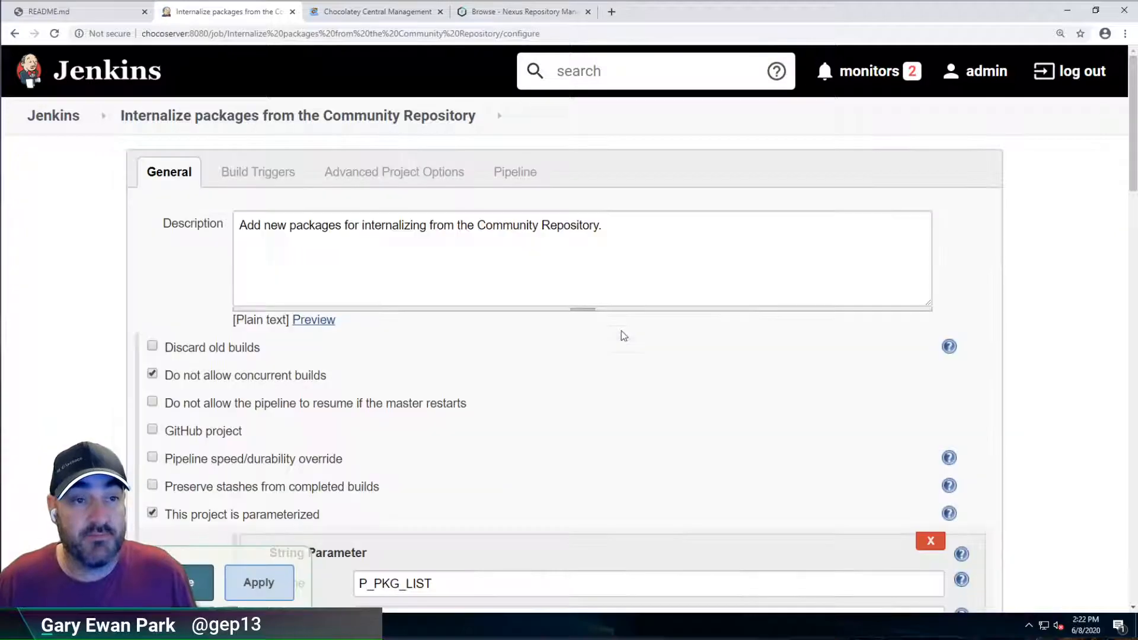
scroll(426, 336, down, 10)
scroll(544, 334, down, 15)
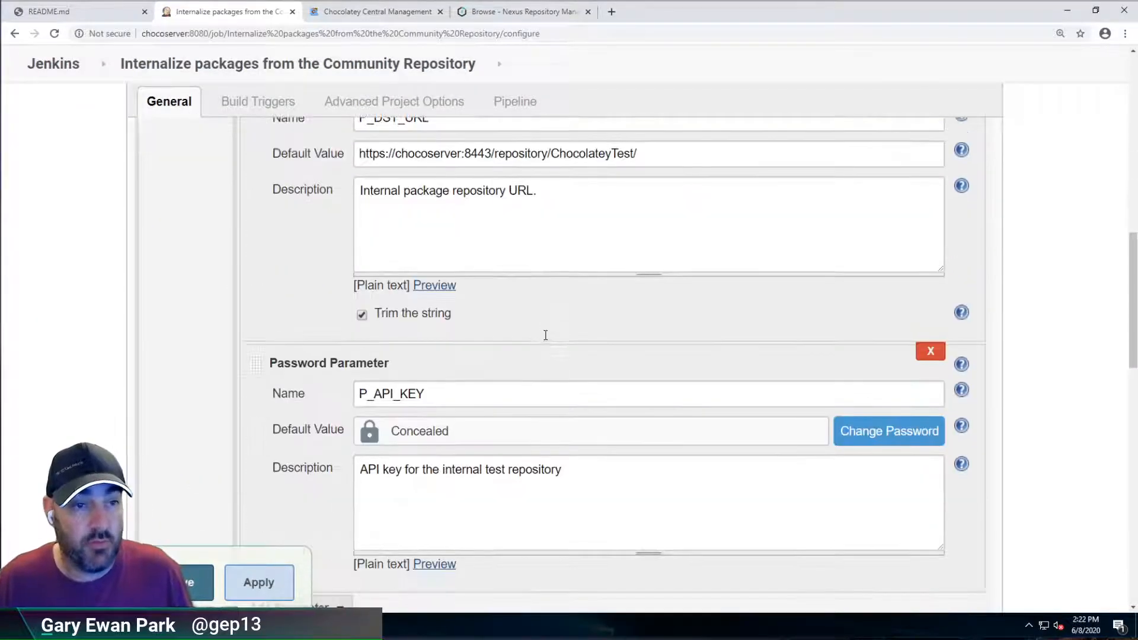
scroll(476, 355, down, 1)
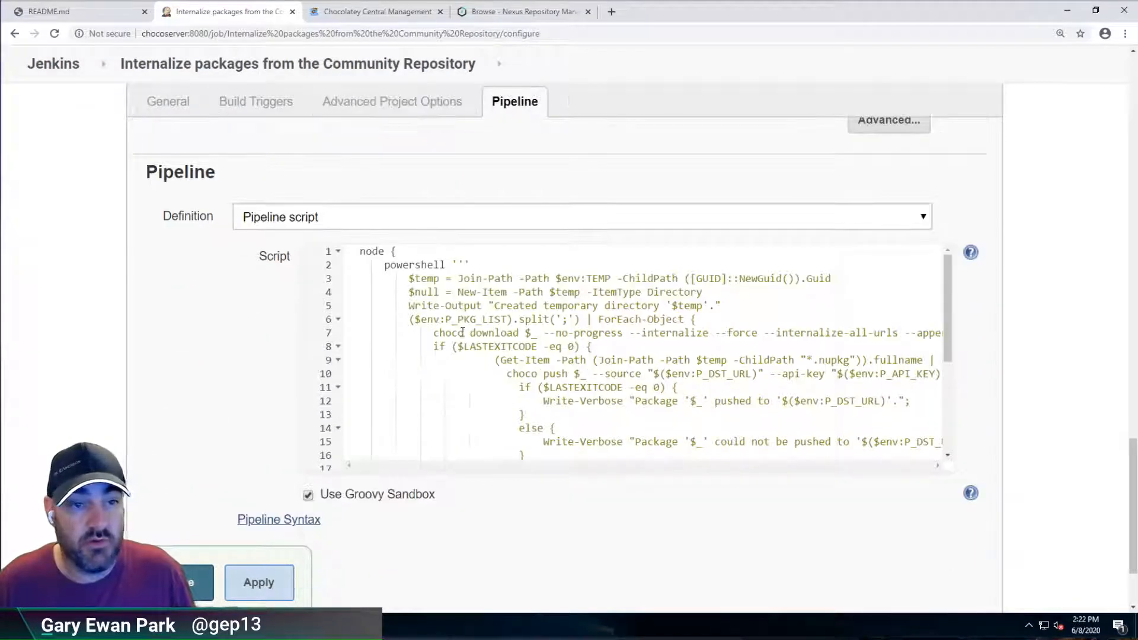
click(552, 359)
scroll(599, 353, down, 3)
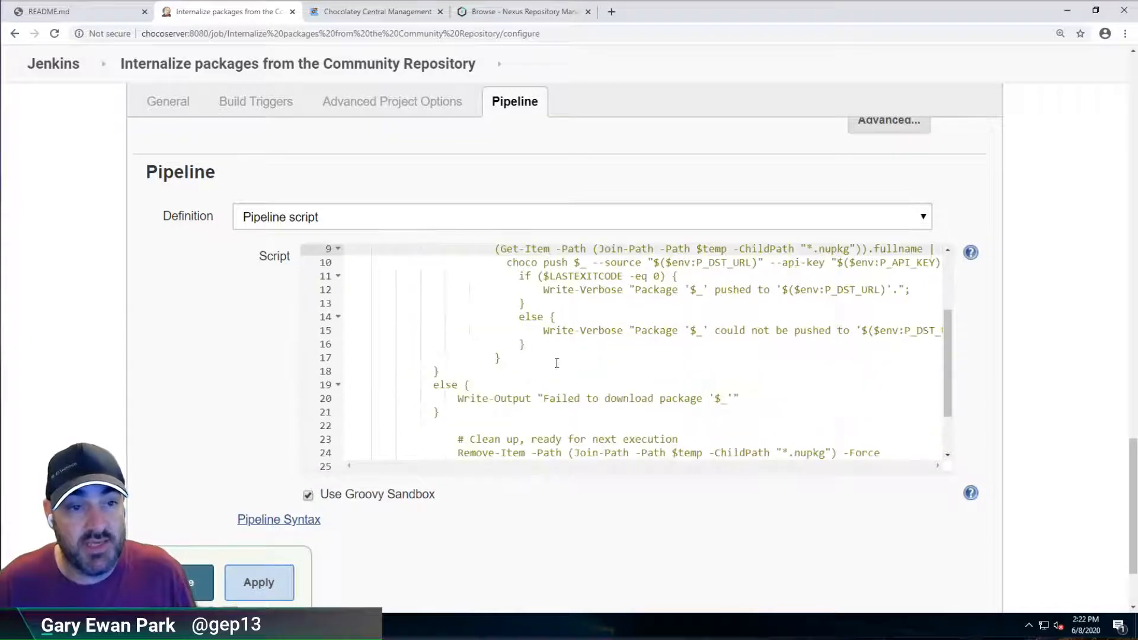
scroll(557, 361, down, 2)
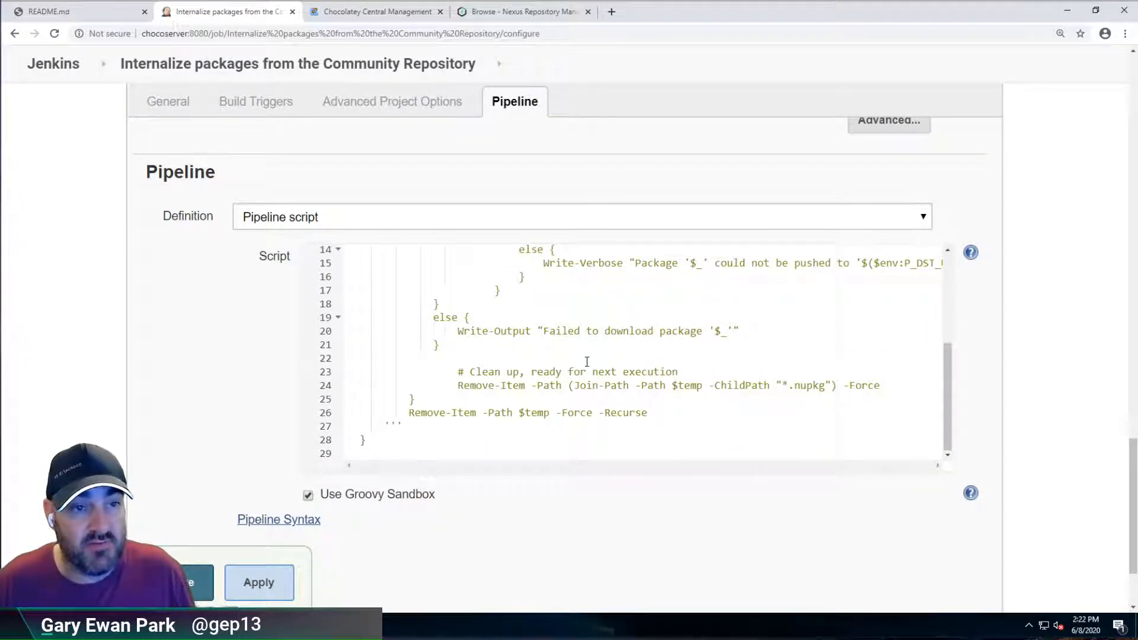
scroll(569, 362, up, 5)
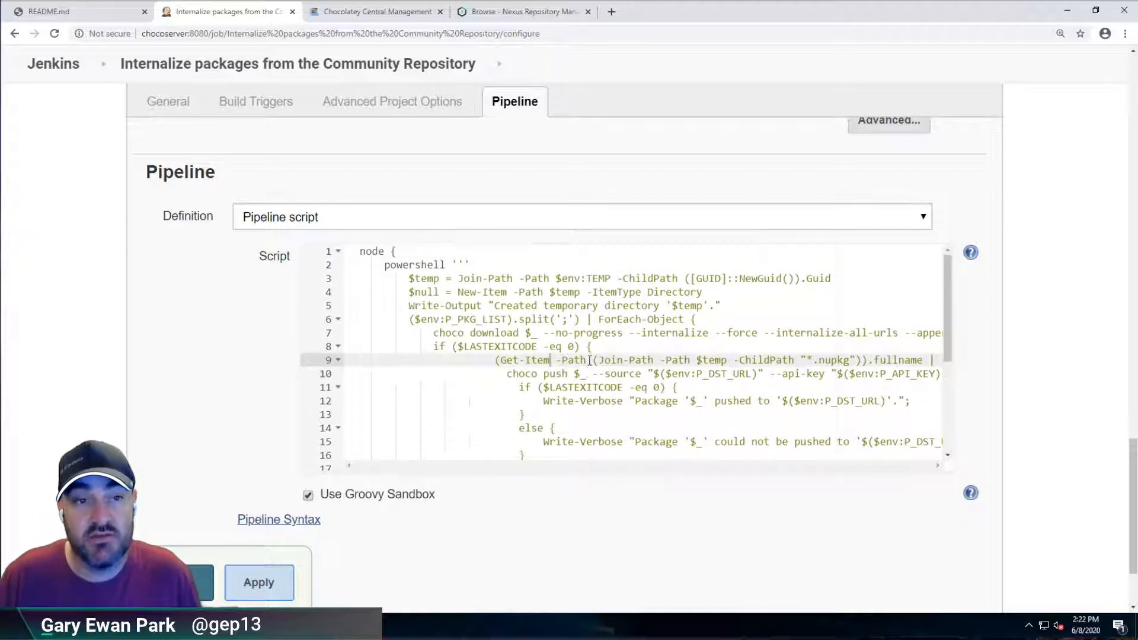
scroll(587, 361, up, 3)
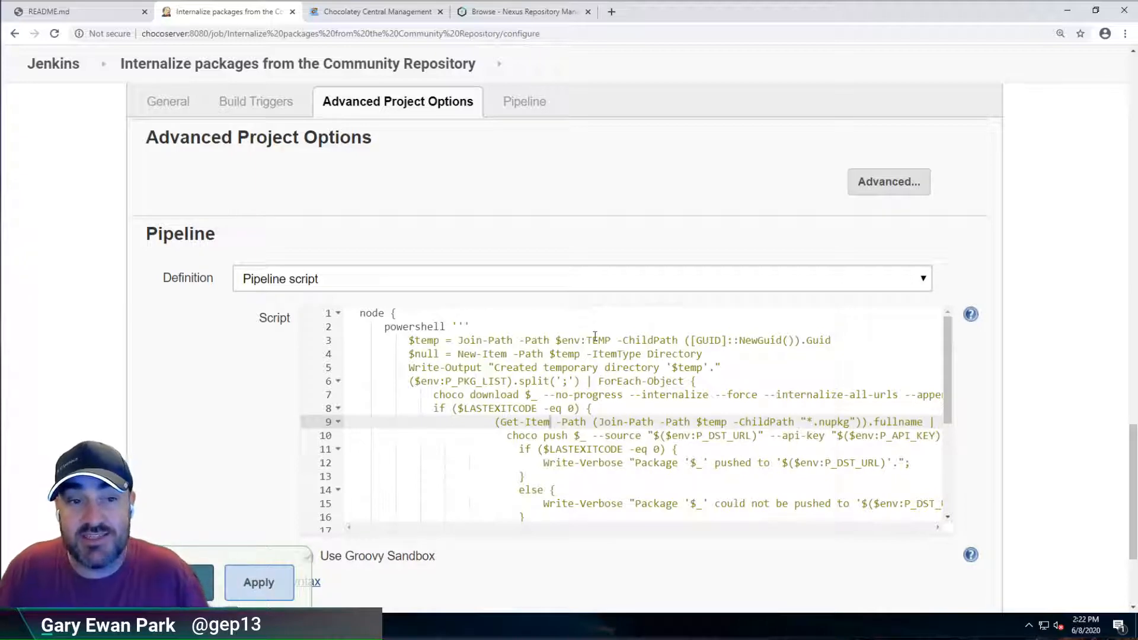
scroll(595, 336, up, 15)
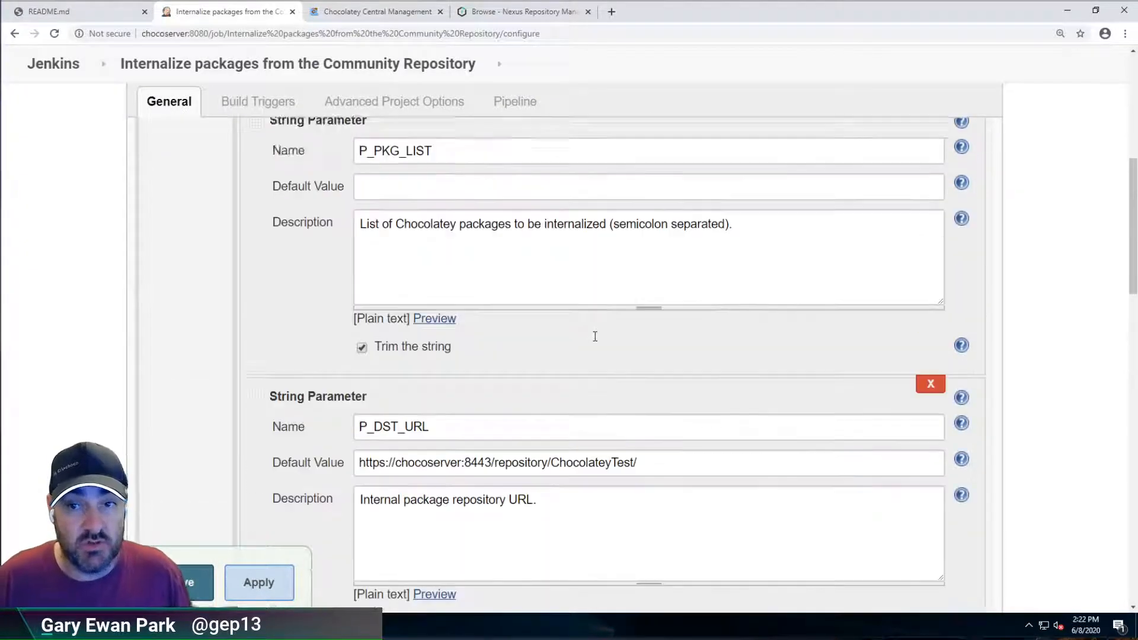
scroll(595, 336, up, 8)
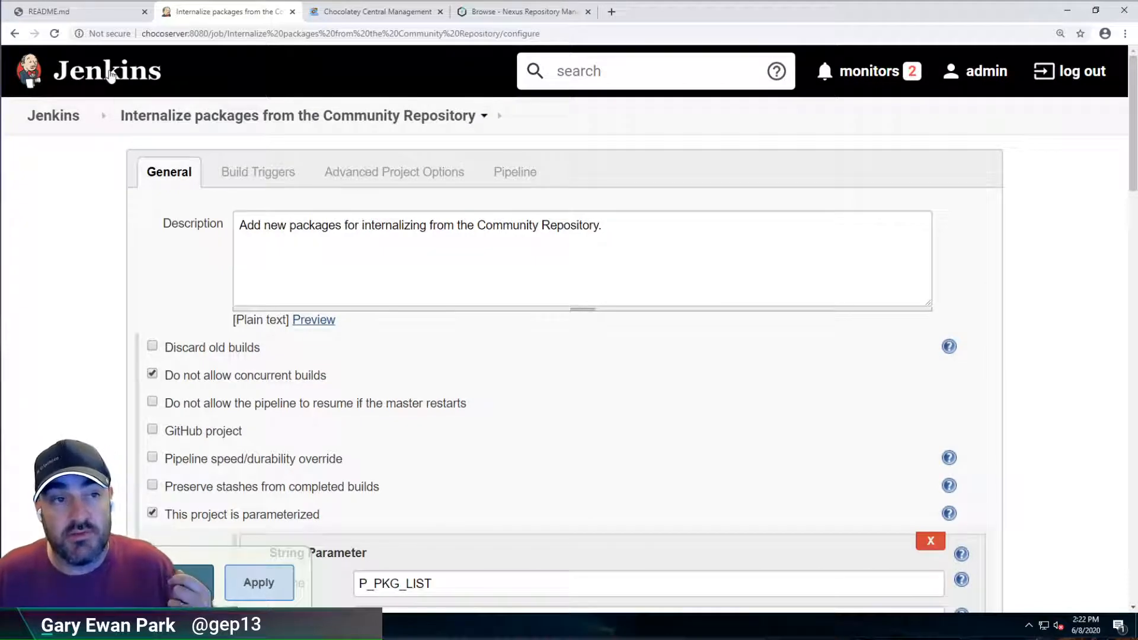
click(110, 74)
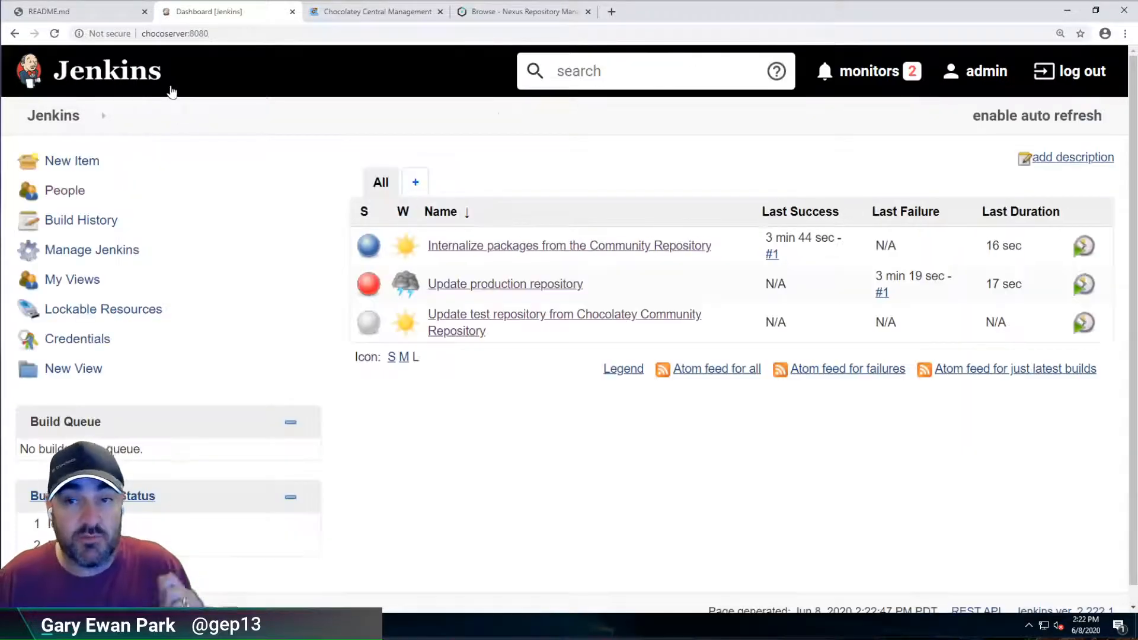
Step: Run Update production repository with its default test and production repository URLs
click(540, 285)
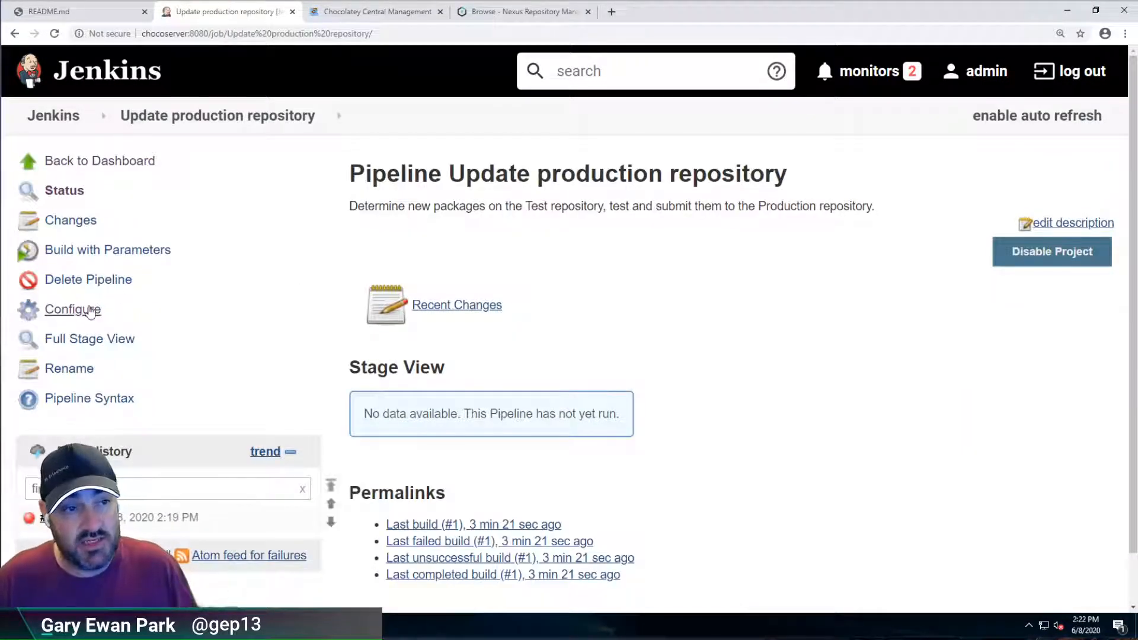
click(95, 252)
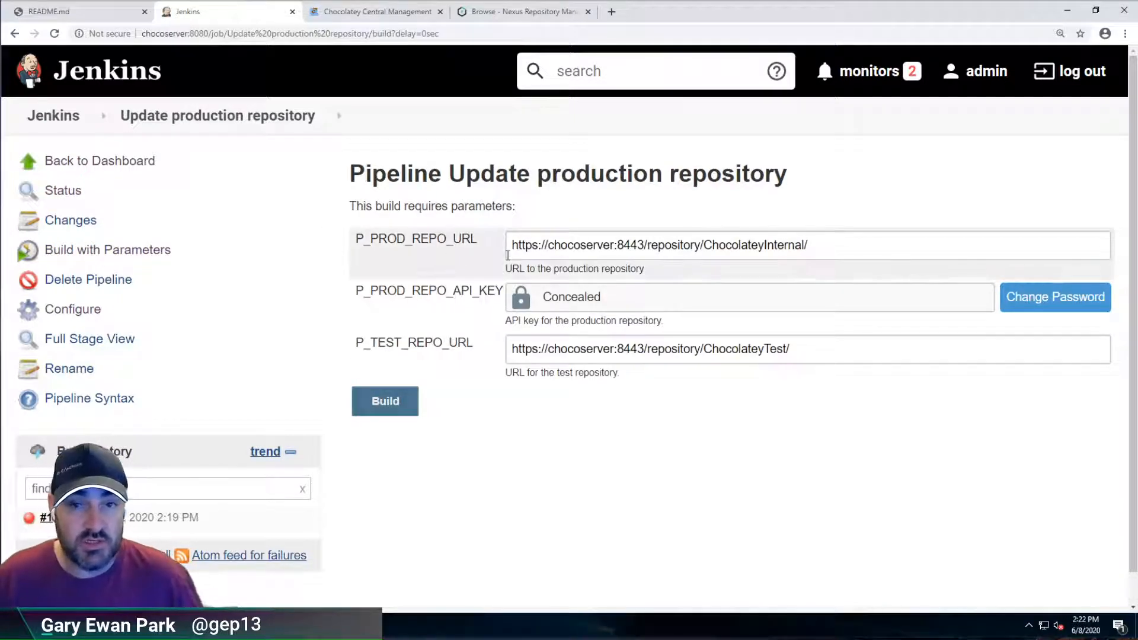
drag(802, 348, 460, 355)
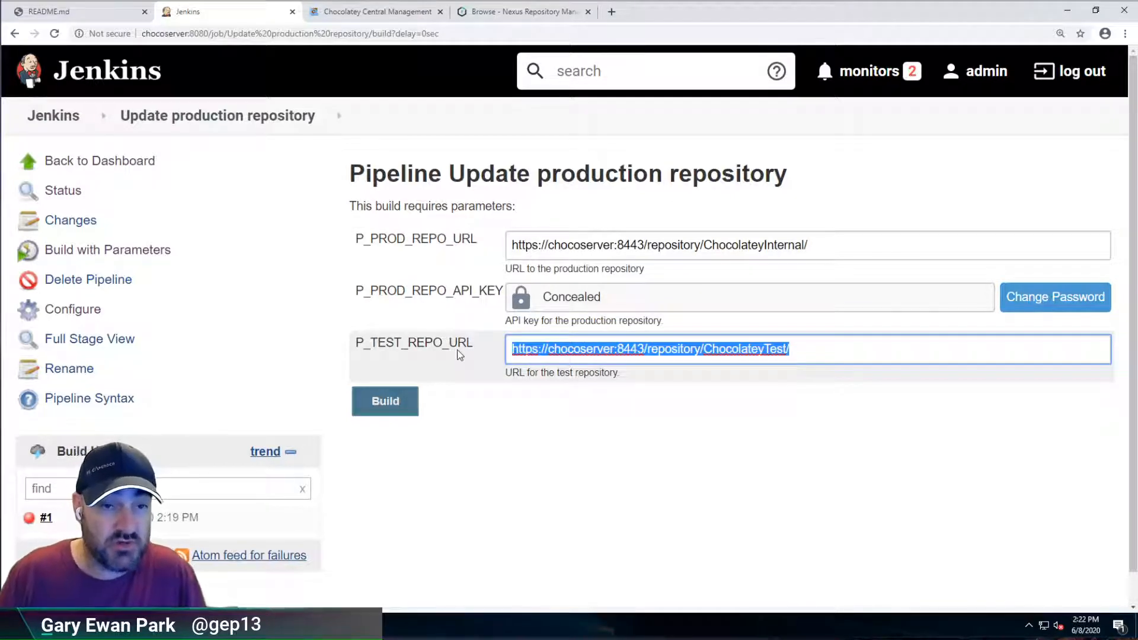
drag(842, 244, 507, 248)
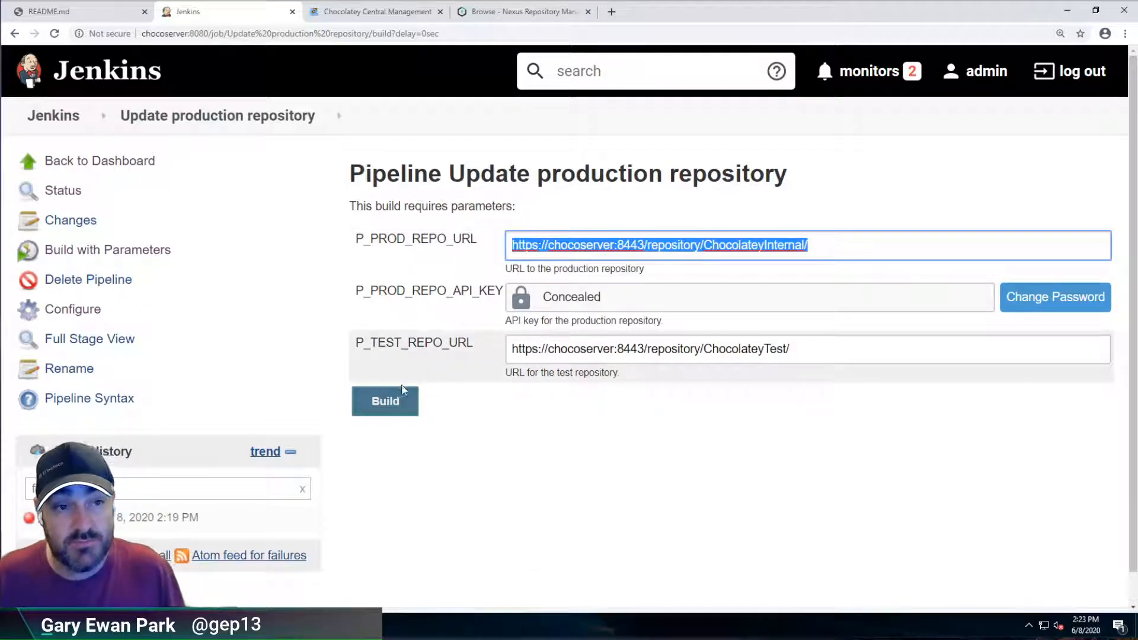
click(388, 401)
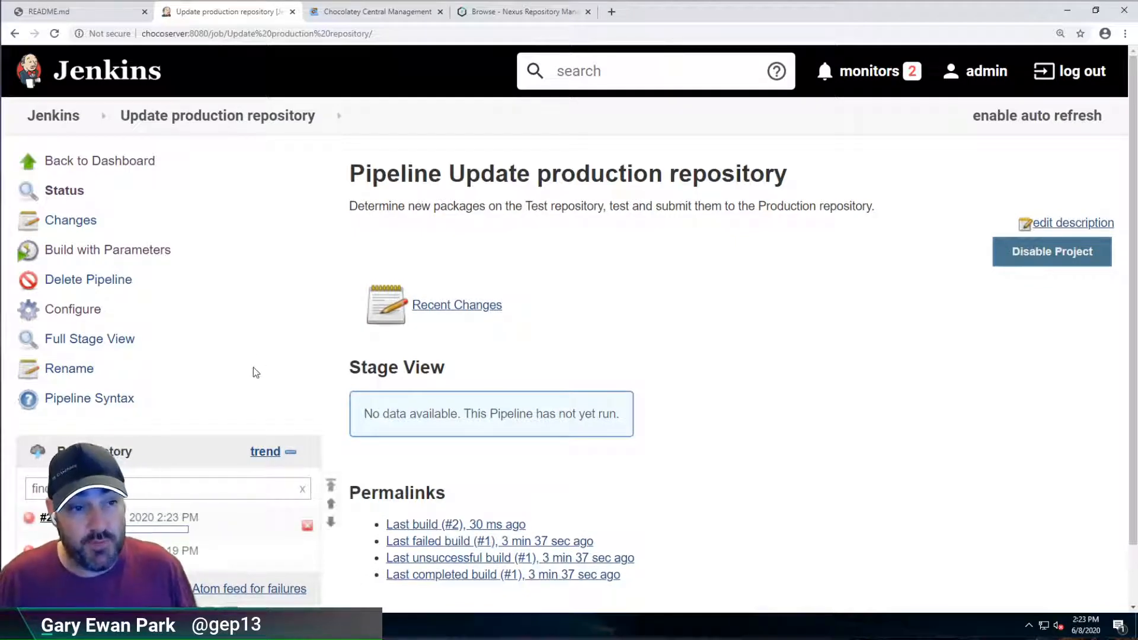
Step: Show build #2's console output, confirming windirstat 1.1.2.20161210 pushed to ChocolateyInternal with SUCCESS
mouse_move(122, 530)
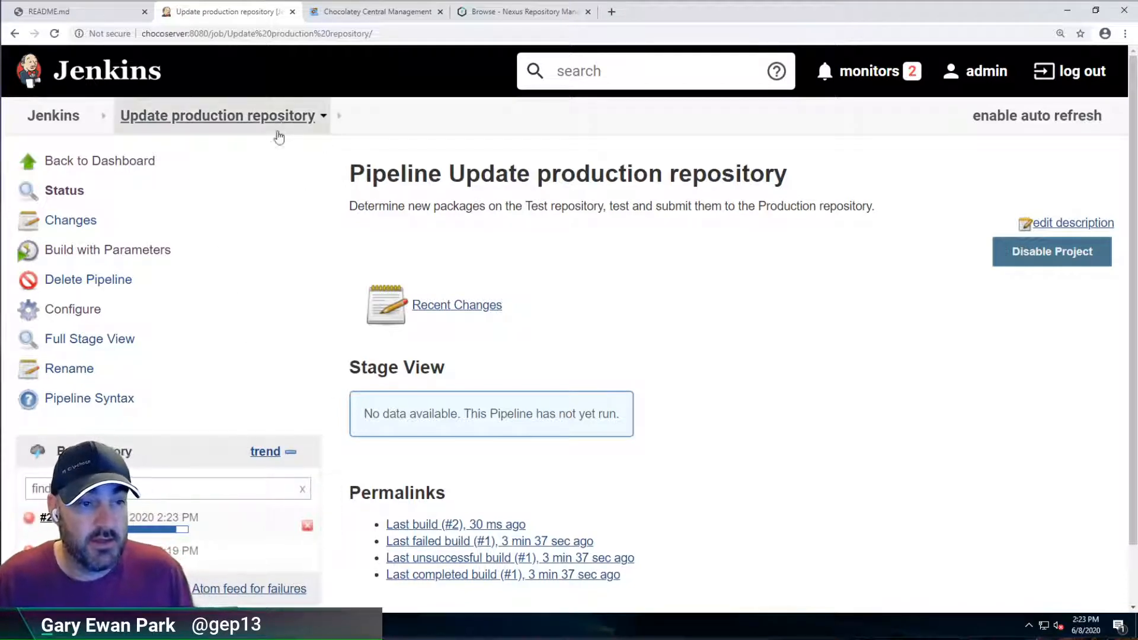
click(57, 517)
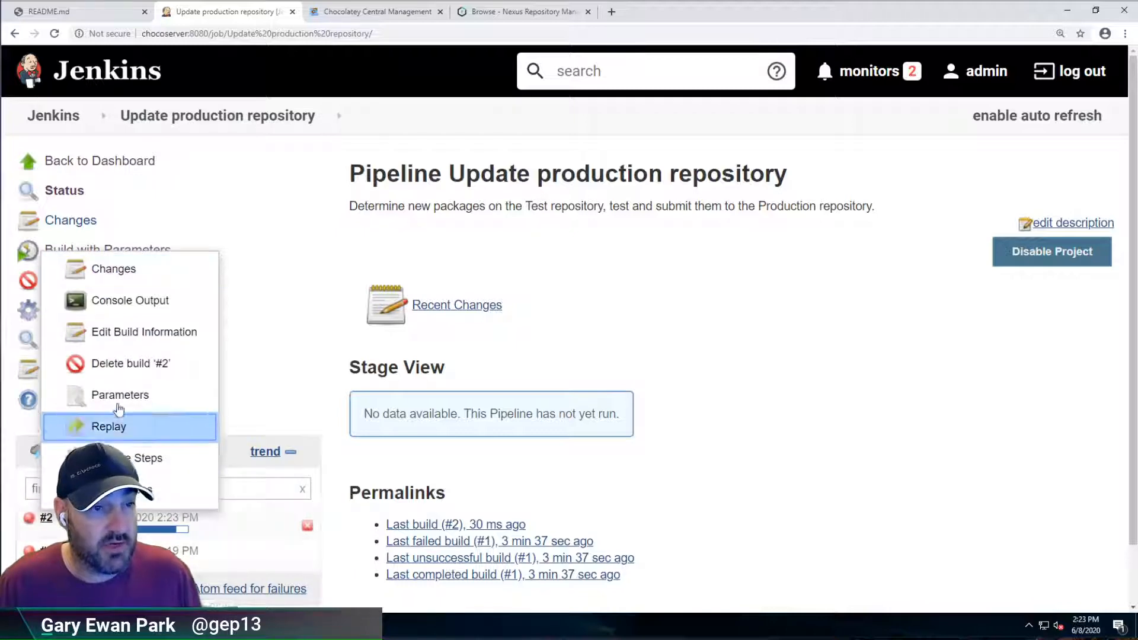
click(131, 300)
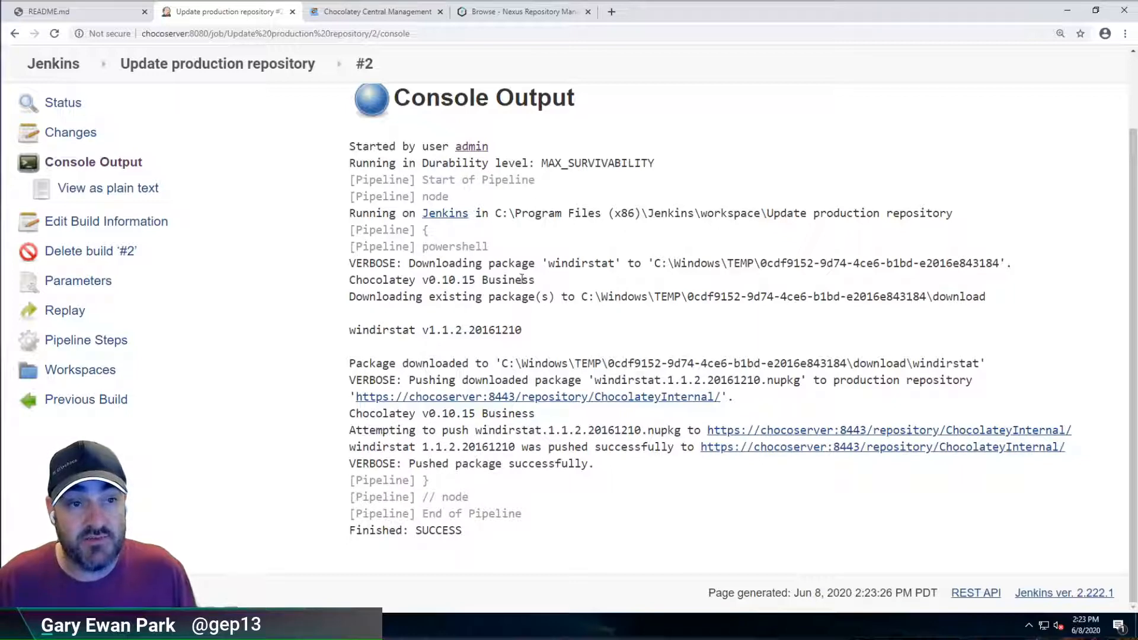
drag(548, 262, 695, 262)
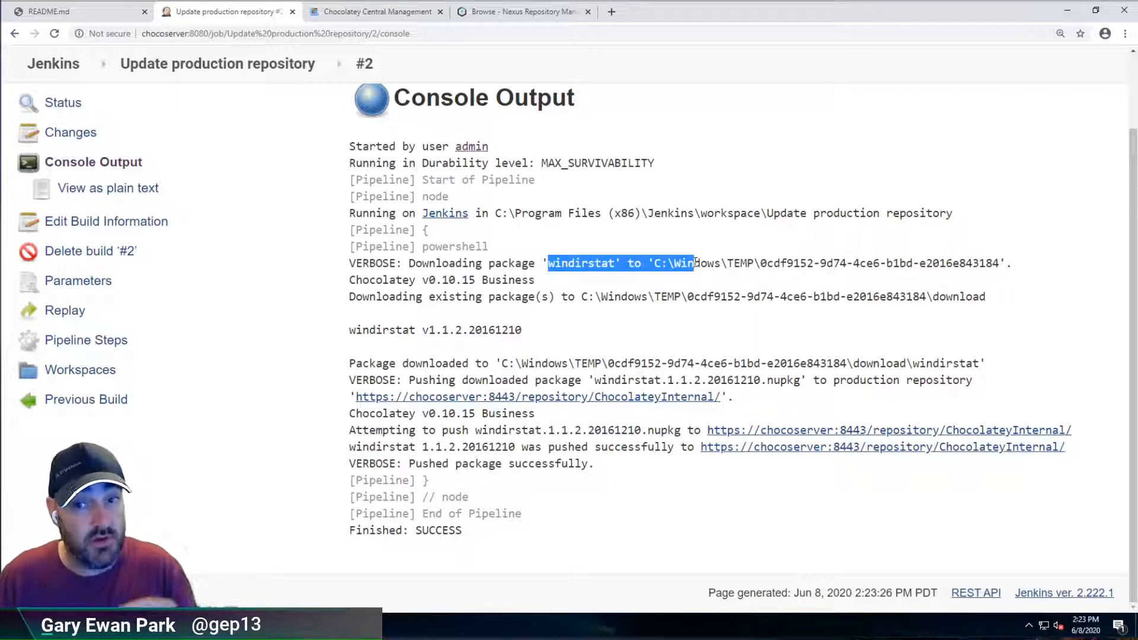
Step: Browse the ChocolateyInternal repository in Nexus and scroll down to the windirstat folder
click(535, 13)
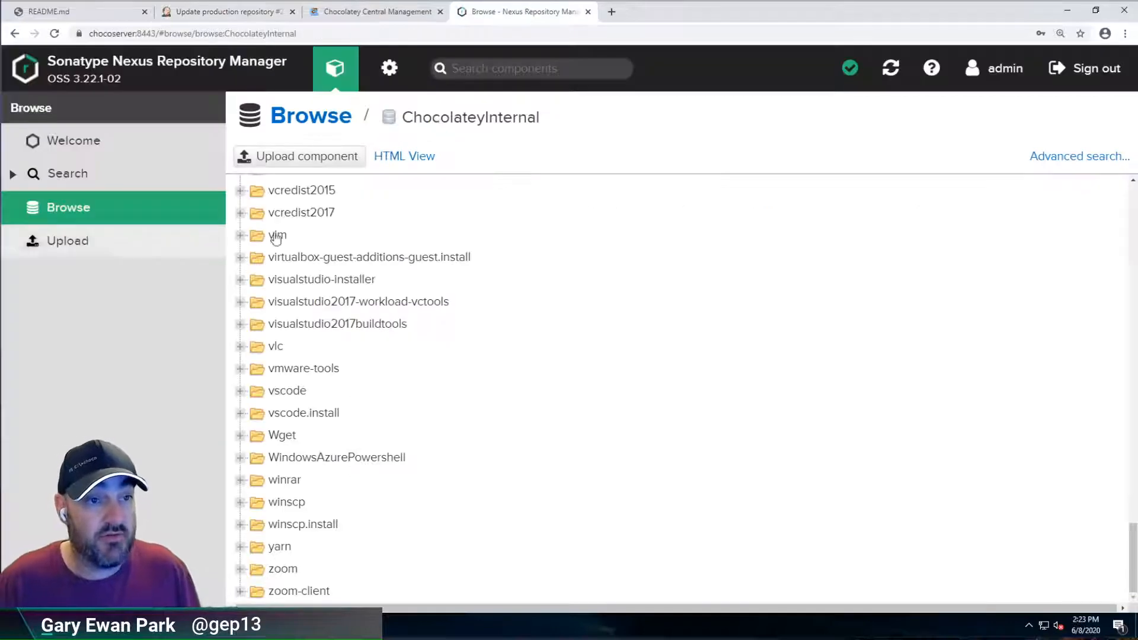
click(95, 211)
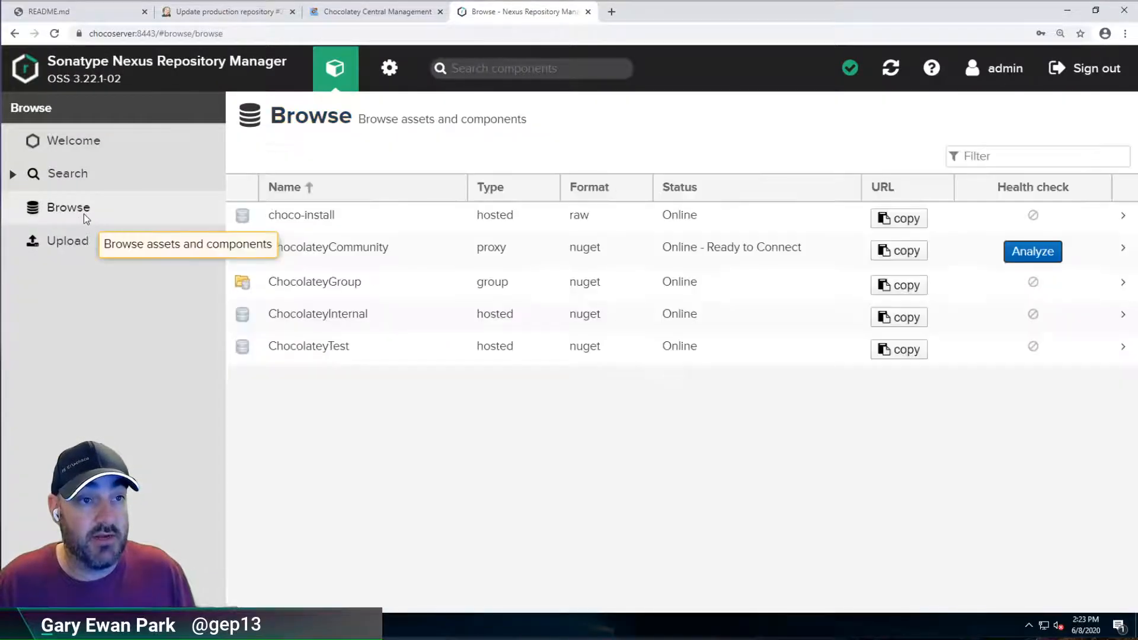
click(314, 316)
scroll(394, 348, down, 20)
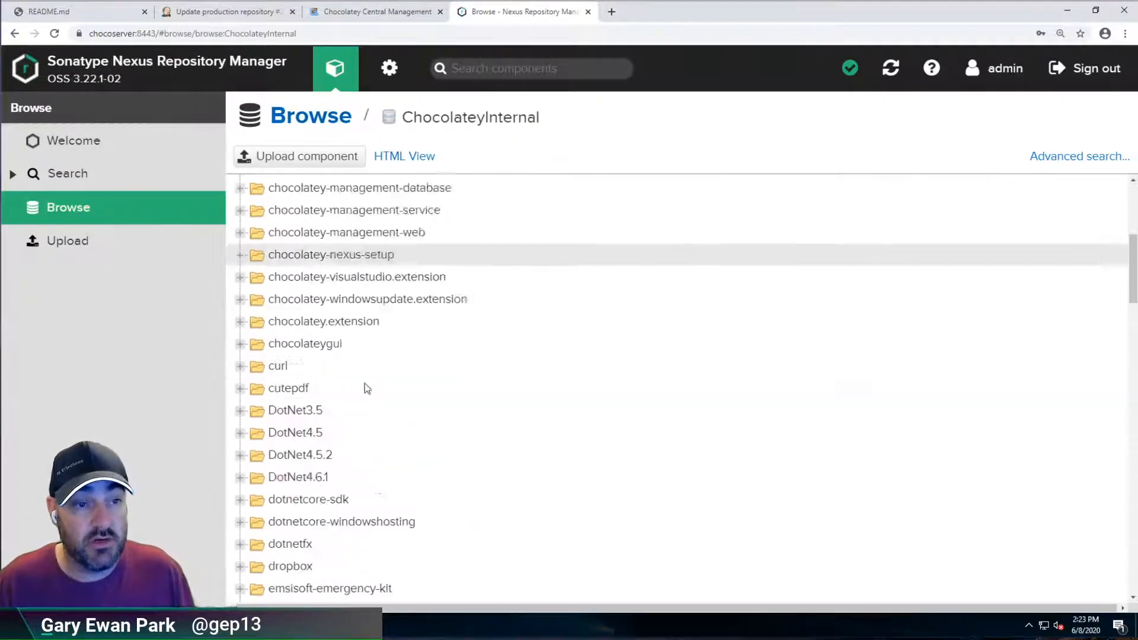
scroll(378, 430, down, 15)
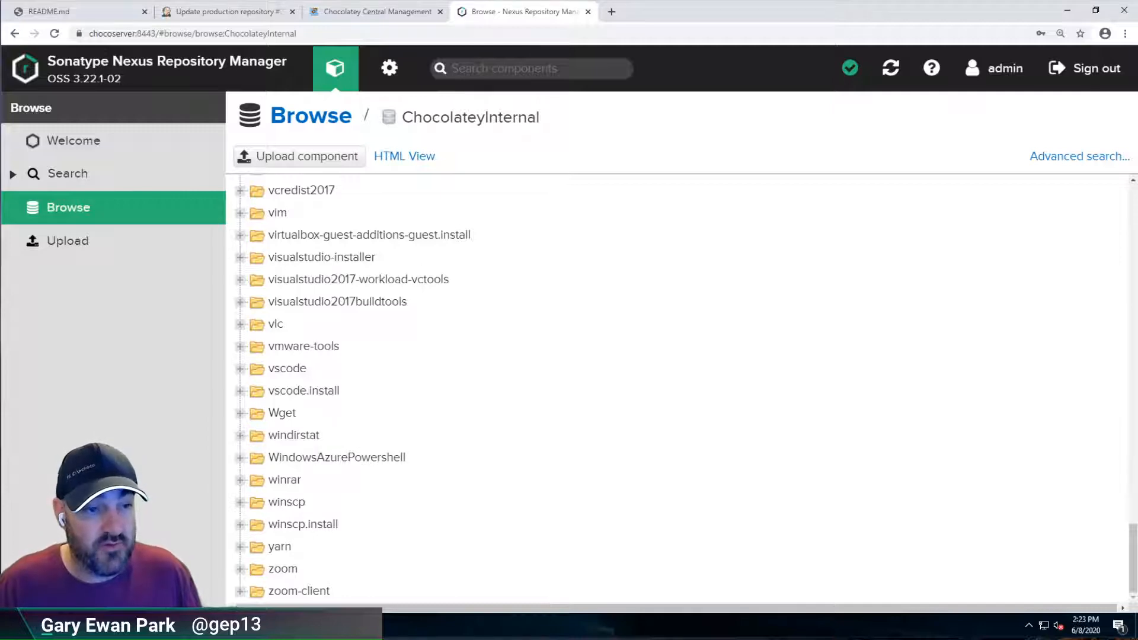
Step: Clear the client's PowerShell and run choco install windirstat, answering y to the script prompt
key(super+grave)
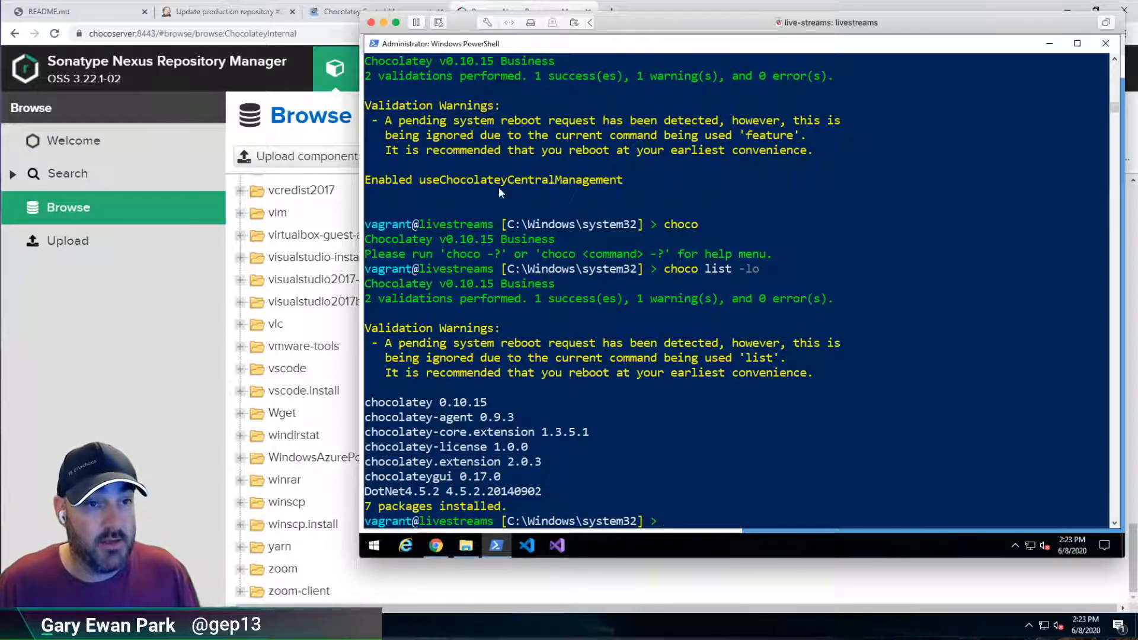
drag(583, 29, 596, 38)
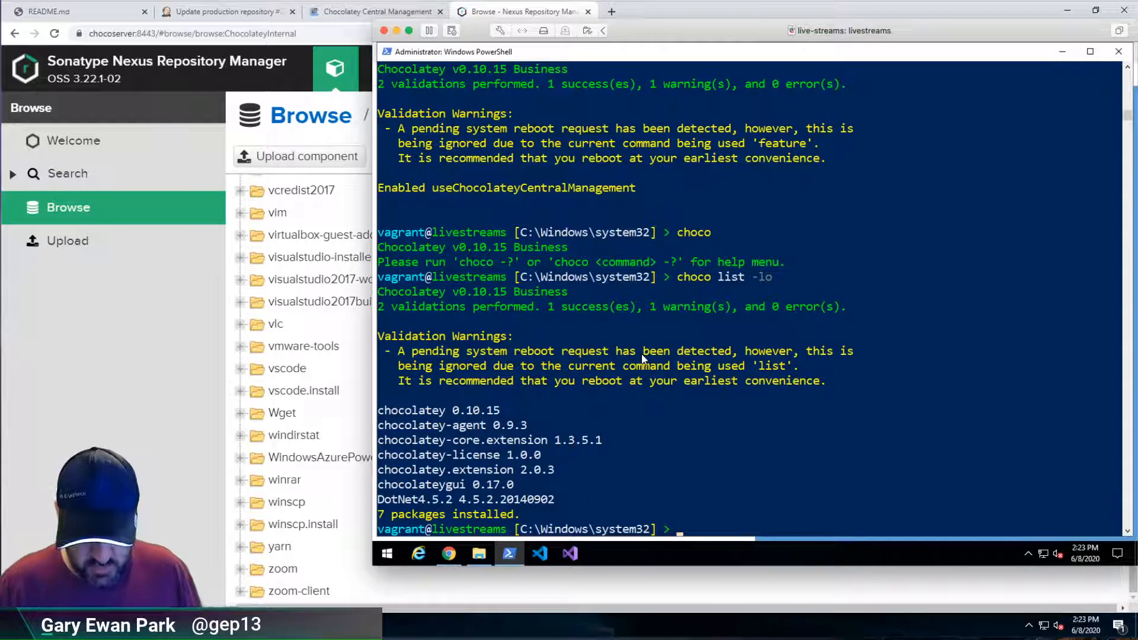
text(cls)
key(Return)
text(choco)
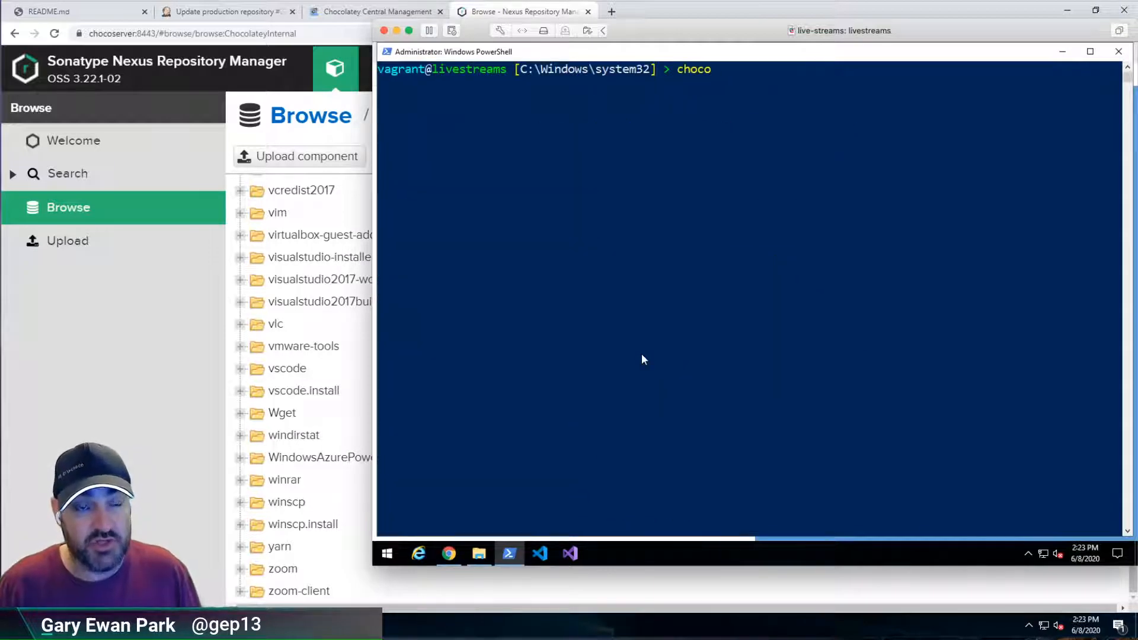
text( install win)
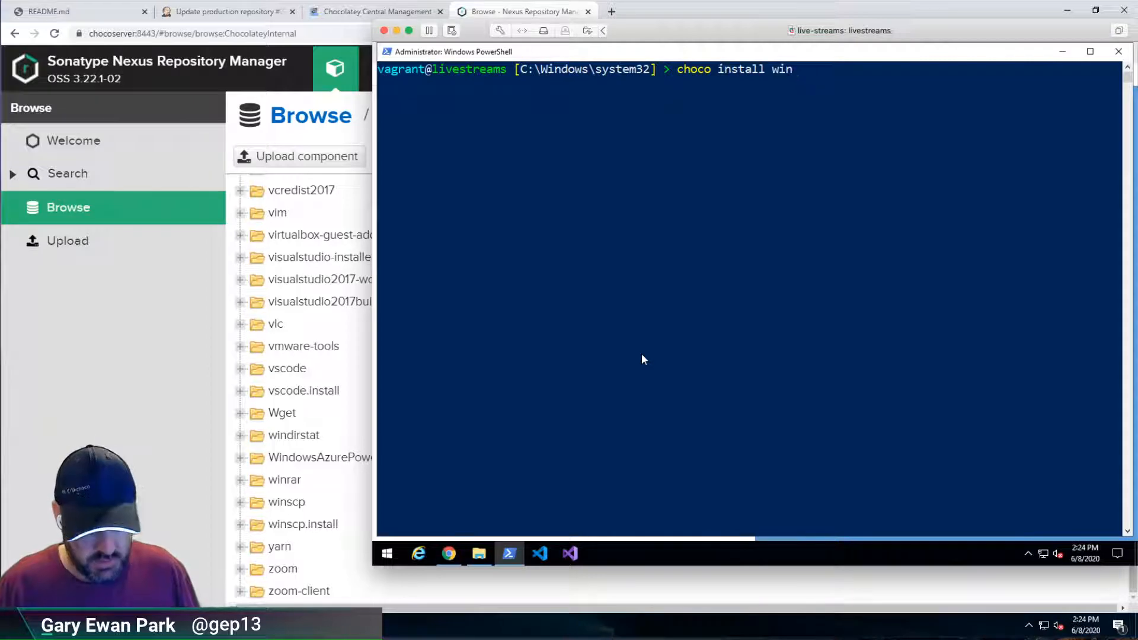
text(dirstat)
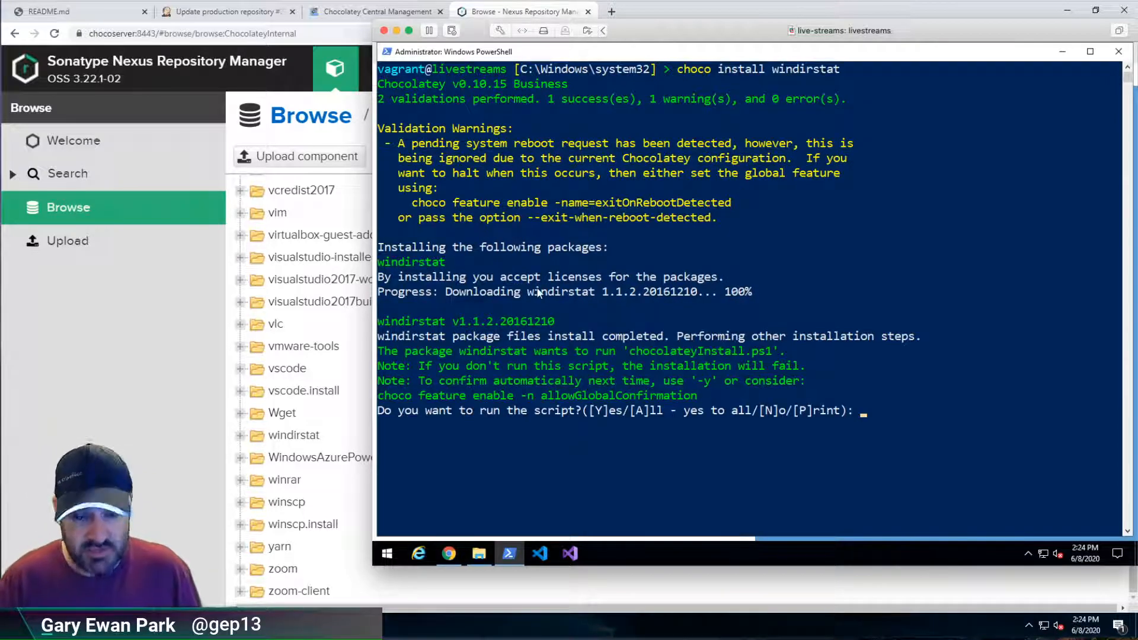
text(y)
key(Return)
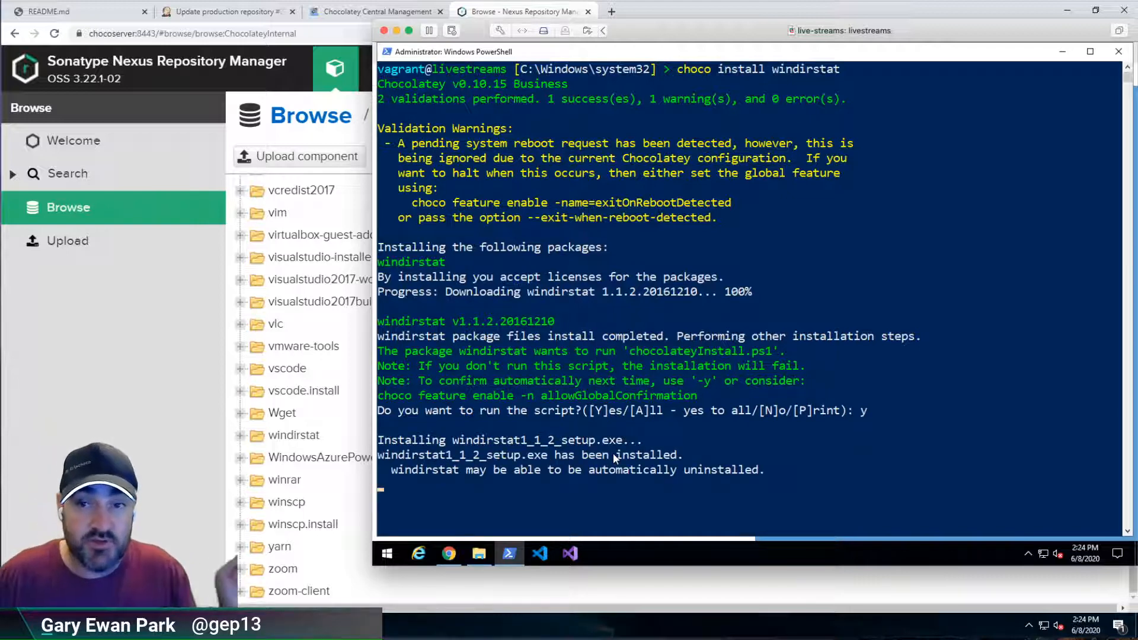
click(172, 367)
Step: From the Jenkins dashboard, open Build with Parameters for the Update test repository job
click(249, 12)
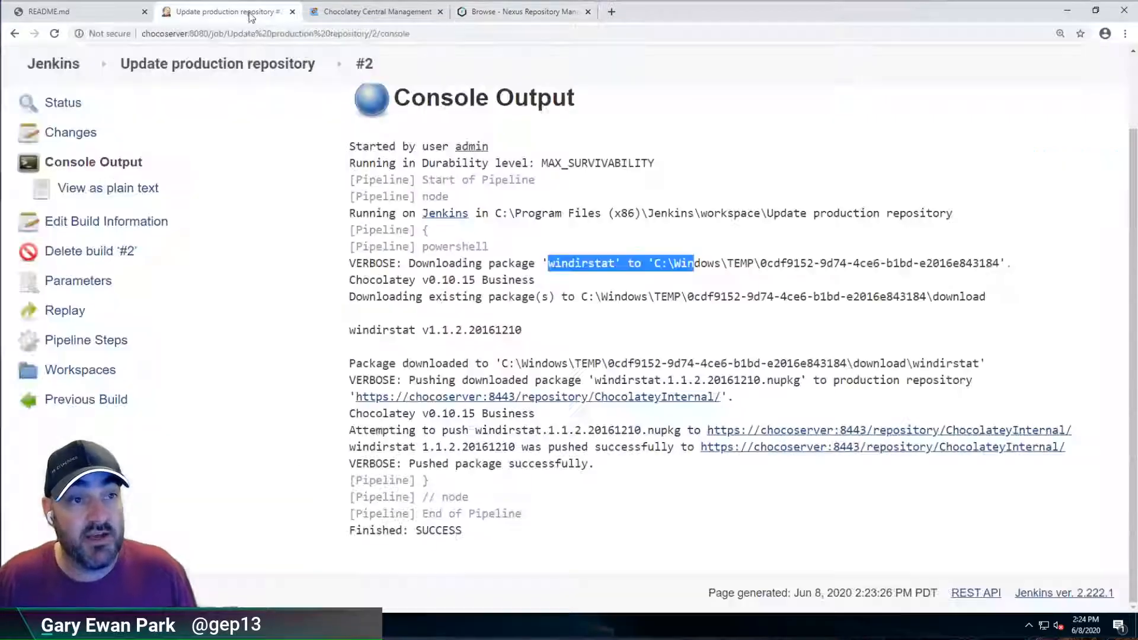
click(53, 63)
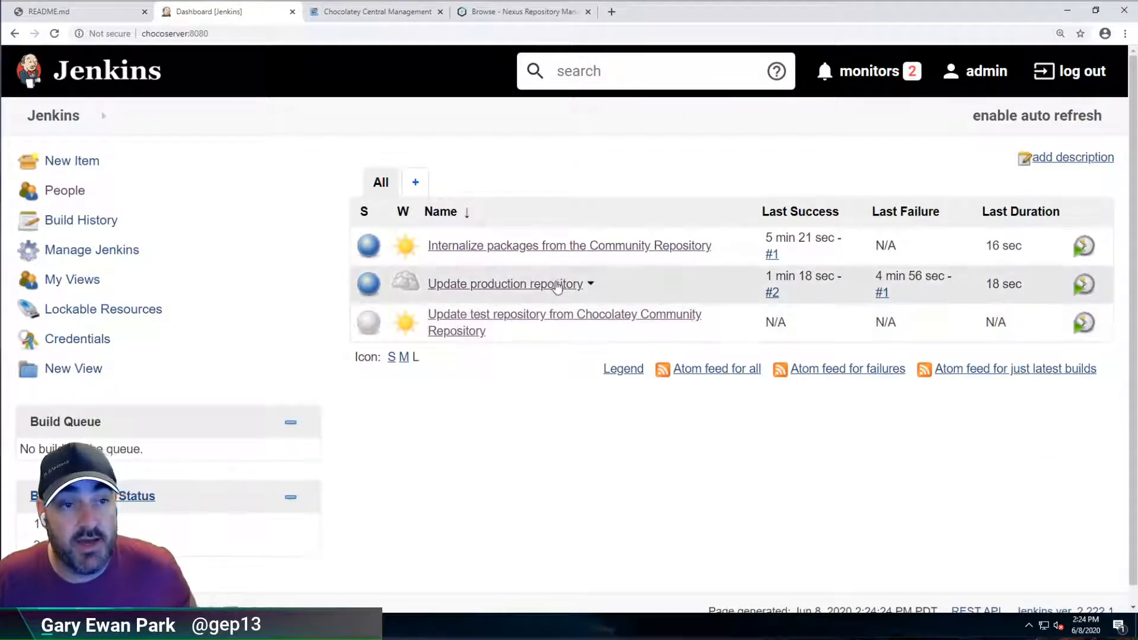
click(690, 322)
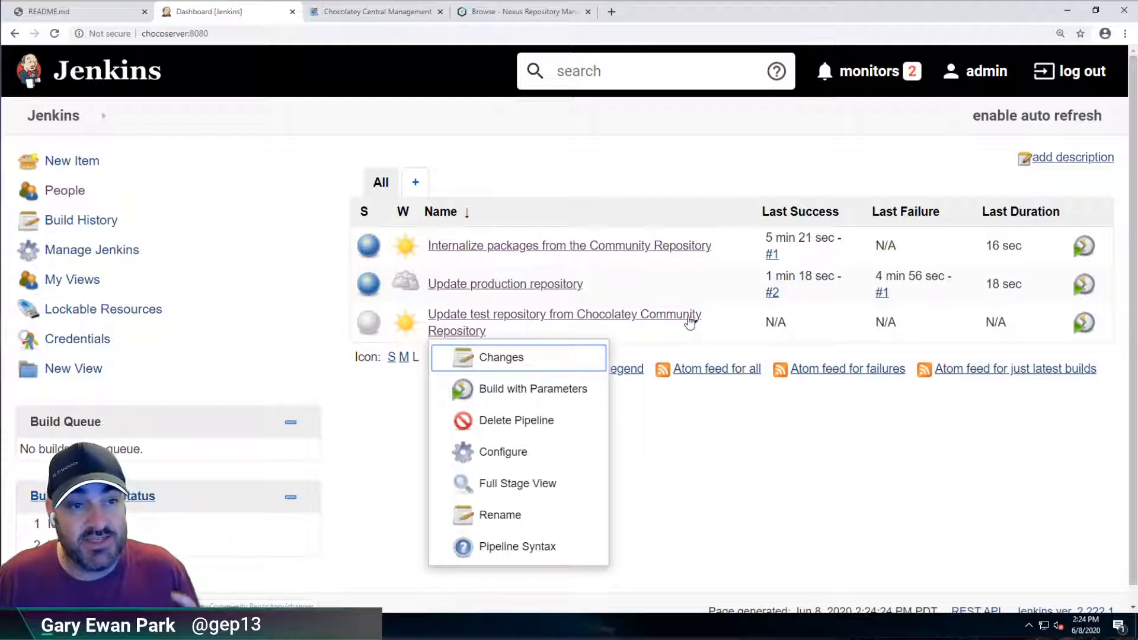
click(543, 390)
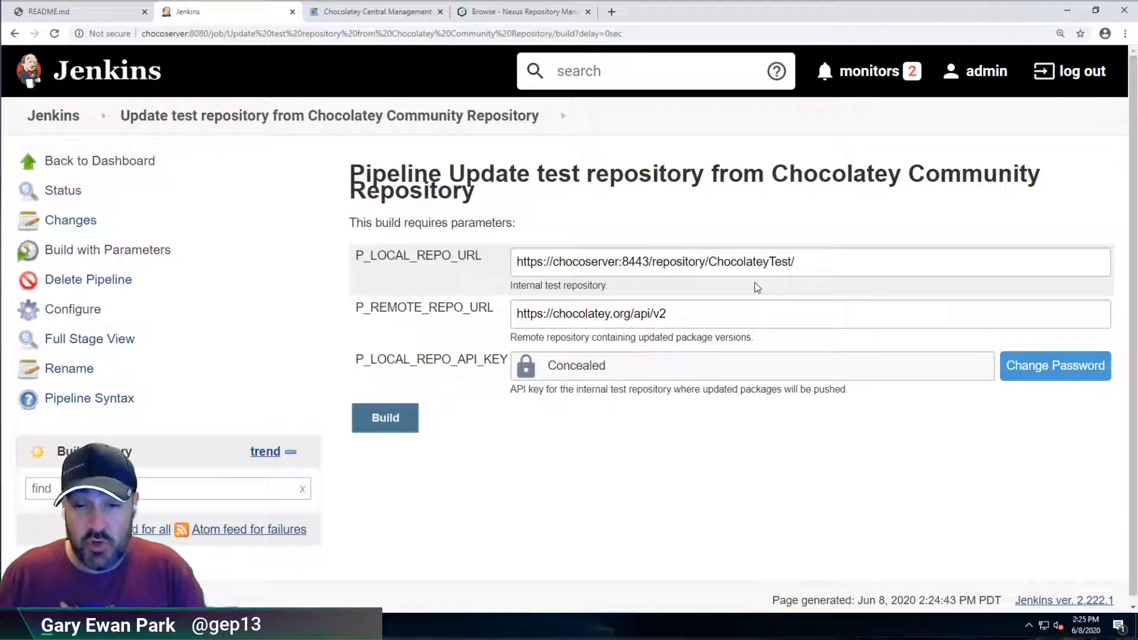
Step: Build the job and show build #1's console output, which ends in SUCCESS
click(378, 425)
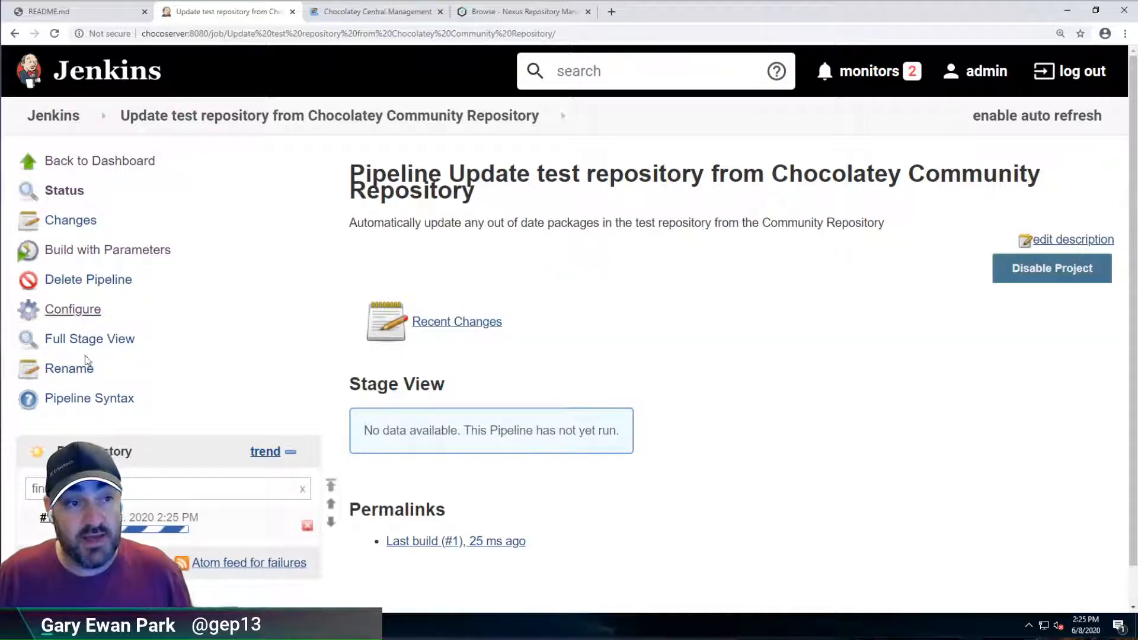
click(58, 518)
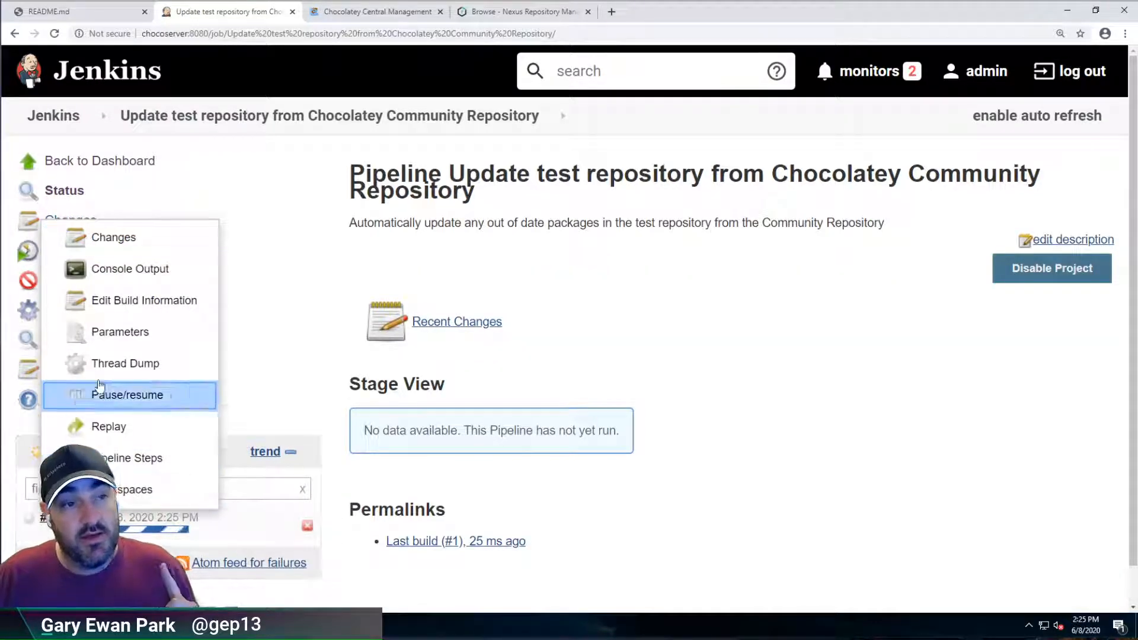
click(119, 269)
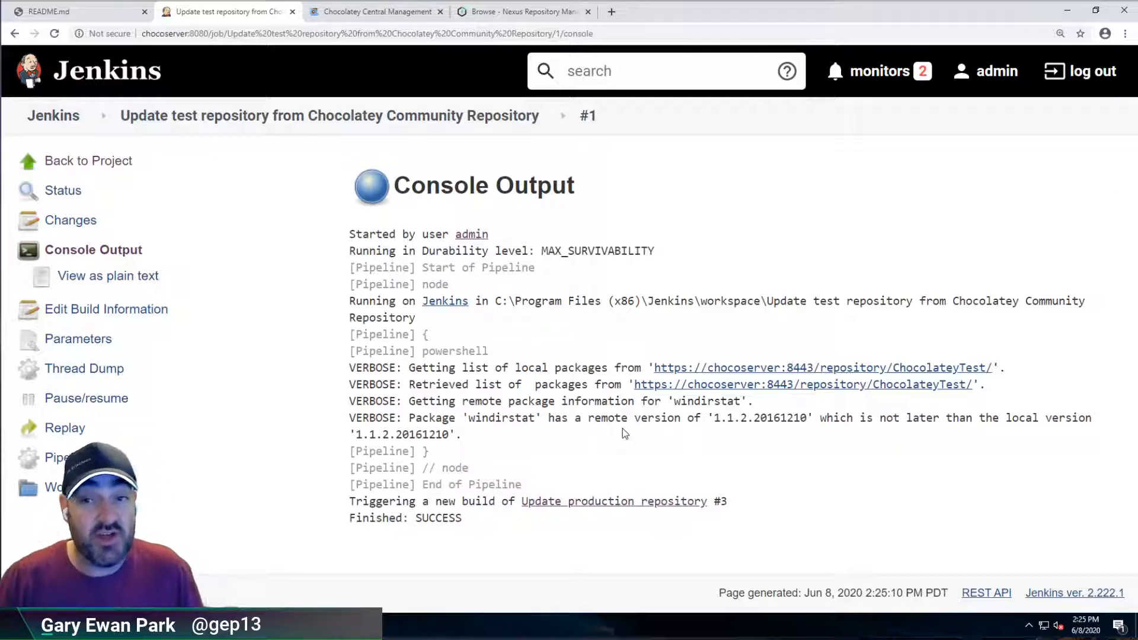
Step: Load chocolatey.org in a new browser tab, then return to the Nexus package list
click(353, 11)
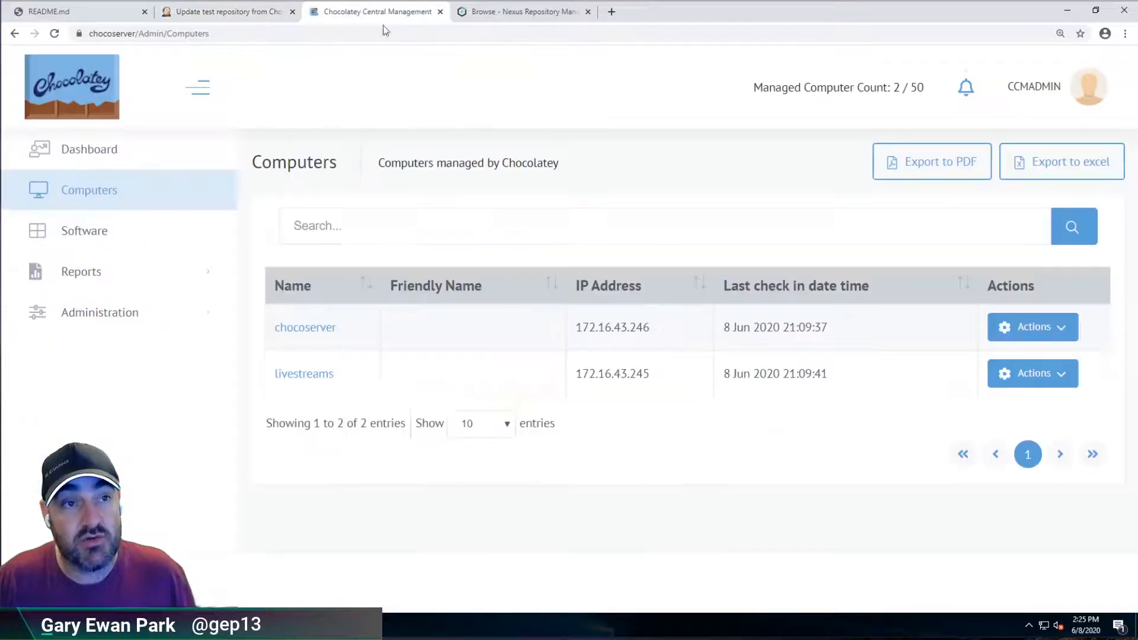
click(612, 11)
text(choco)
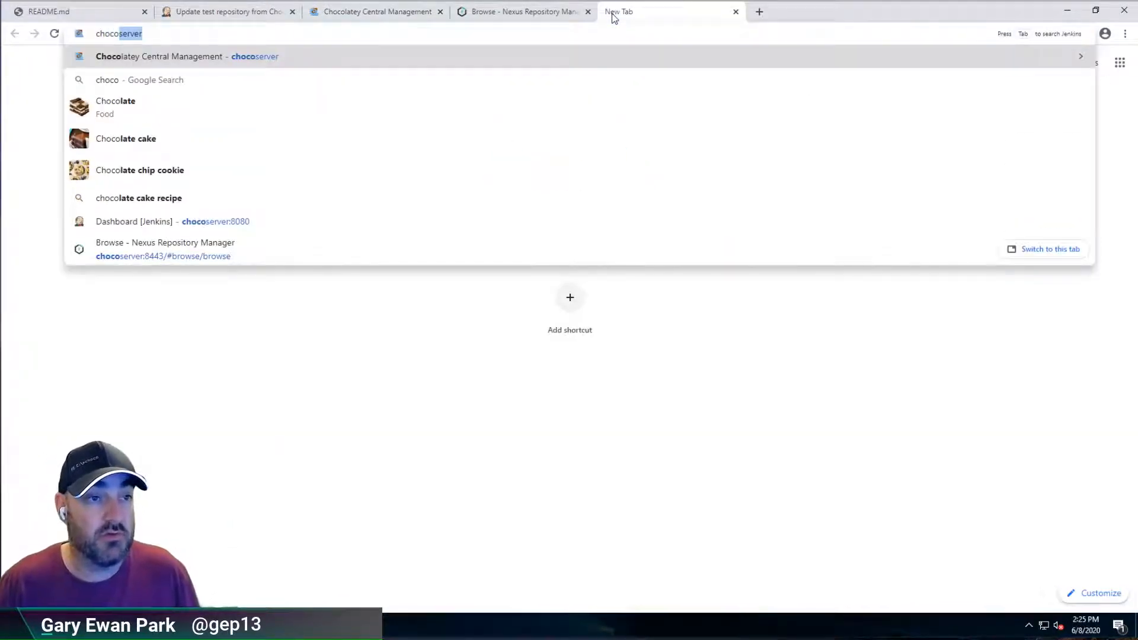
text(lat)
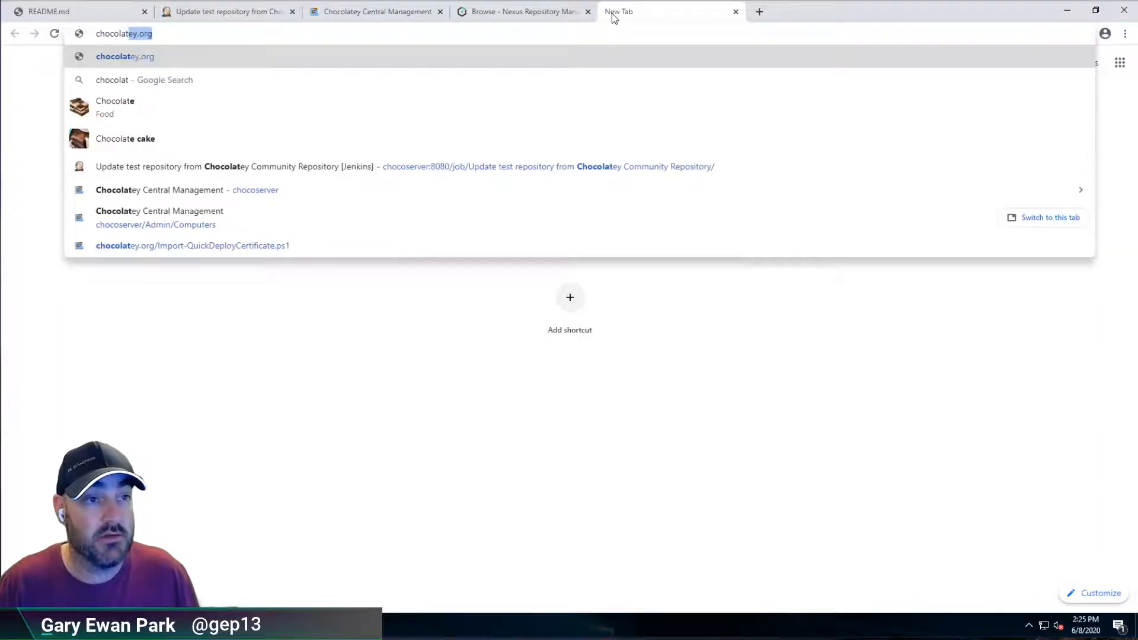
key(Return)
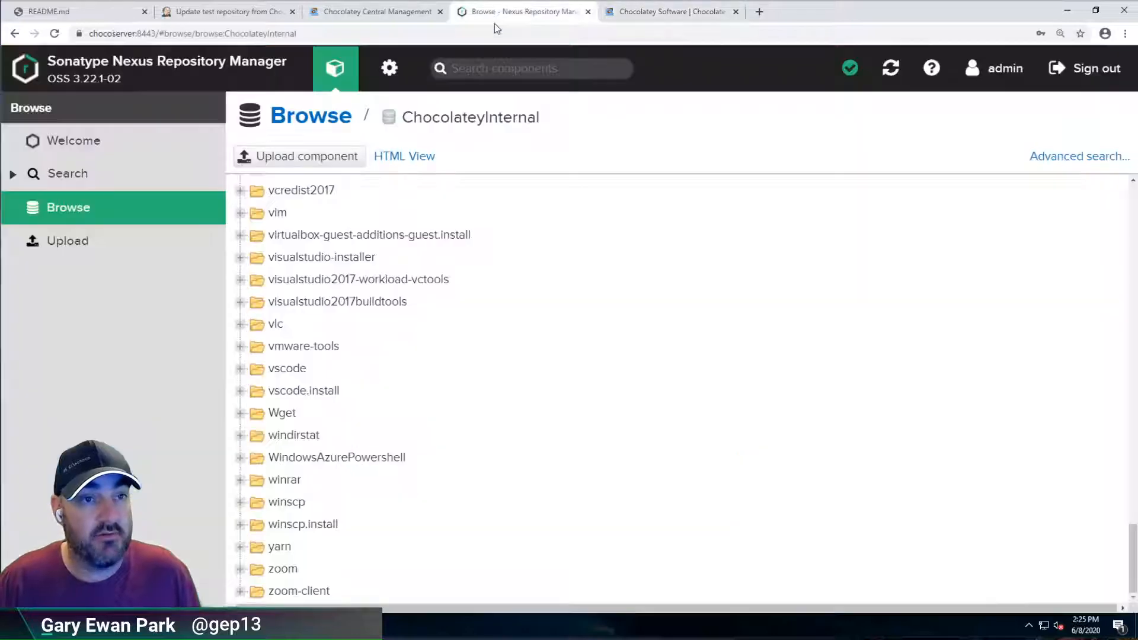
click(487, 13)
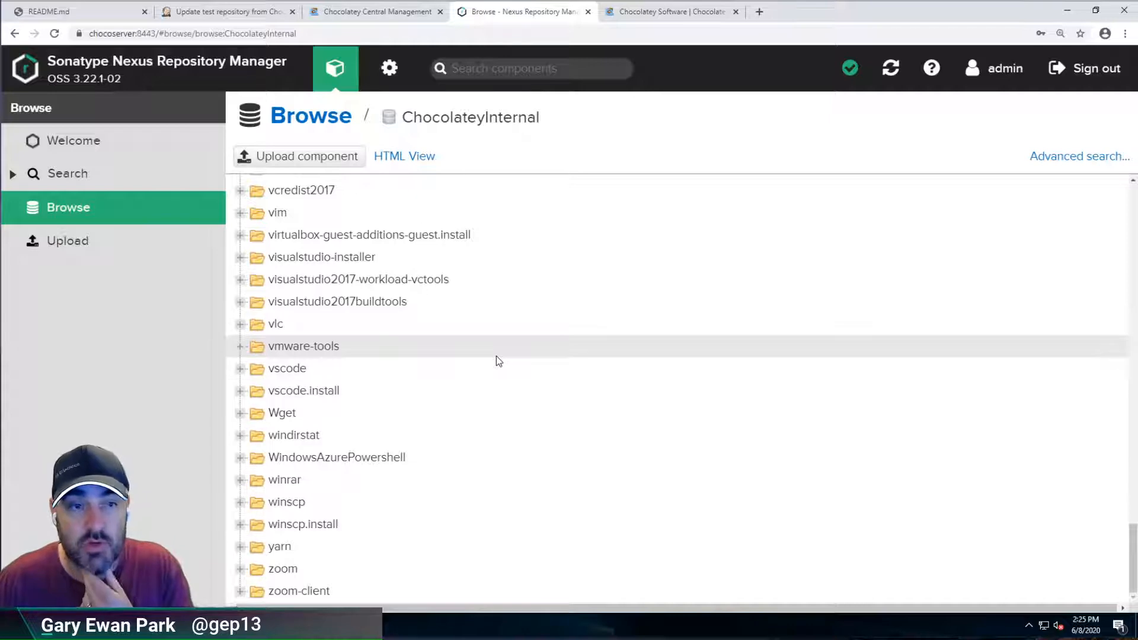
Step: Scroll through the ChocolateyInternal package folders, then switch to the chocolatey.org tab
scroll(502, 369, up, 6)
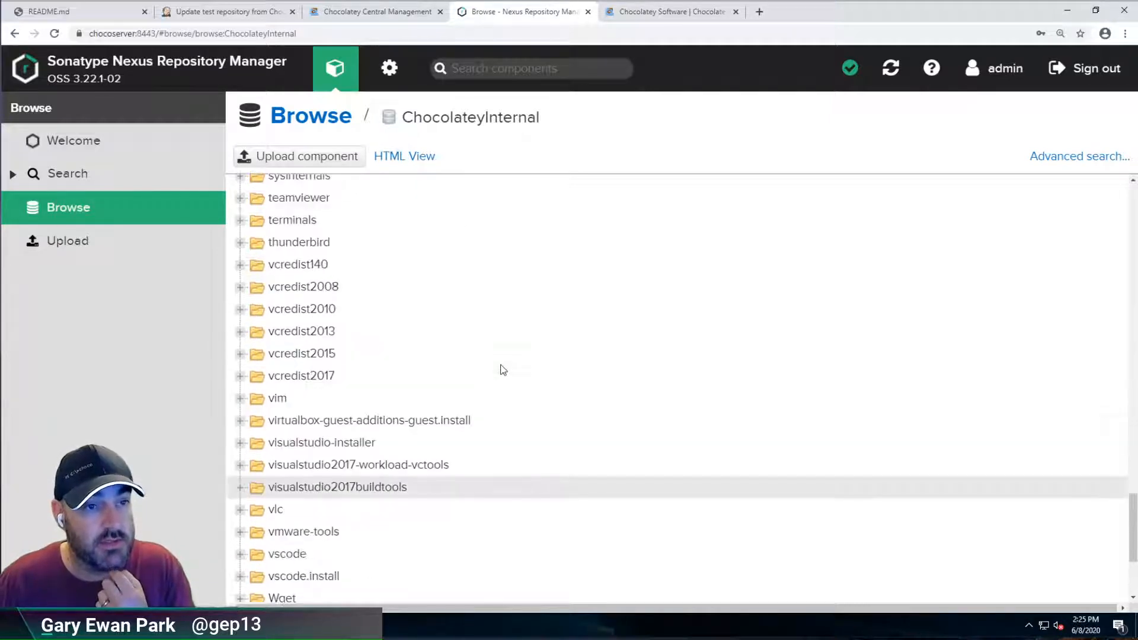
scroll(503, 370, up, 6)
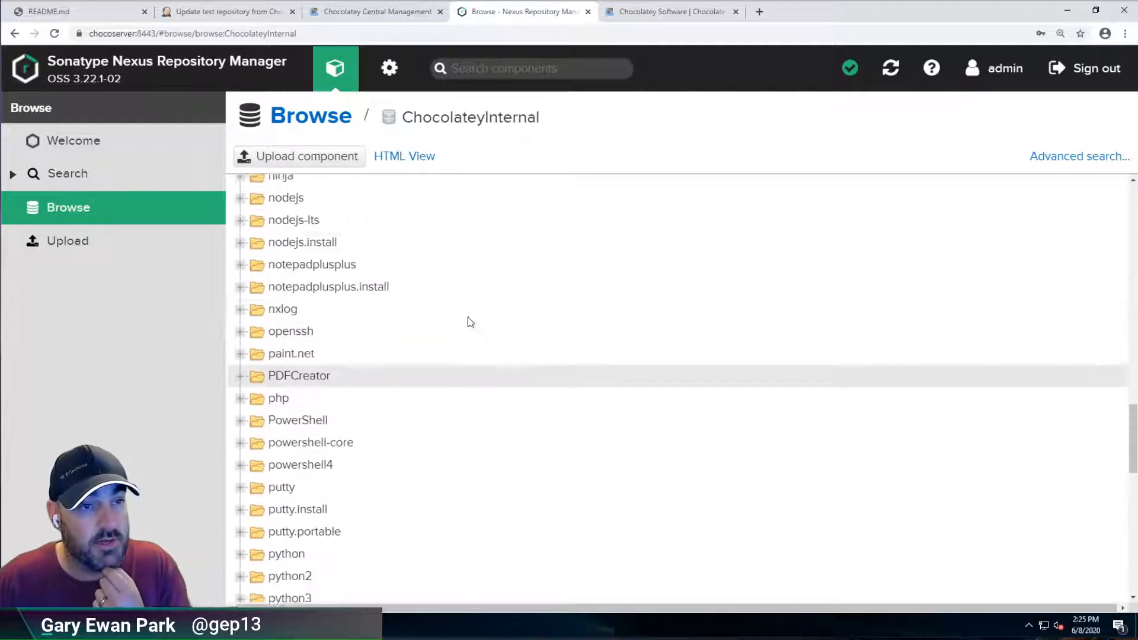
scroll(429, 333, up, 3)
scroll(429, 332, down, 2)
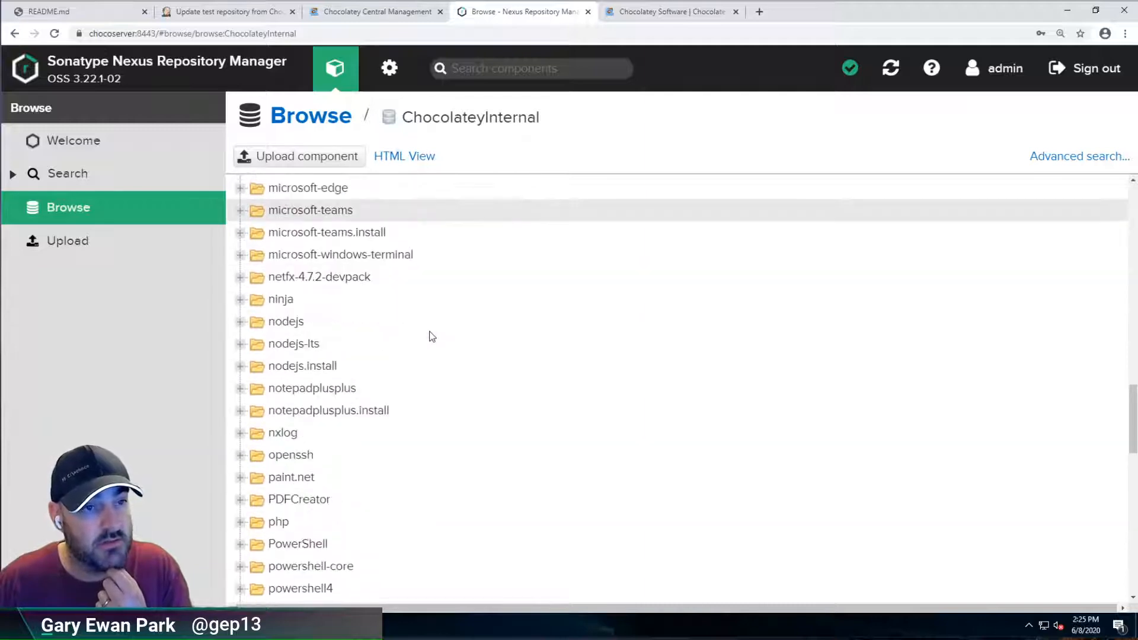
scroll(432, 337, down, 3)
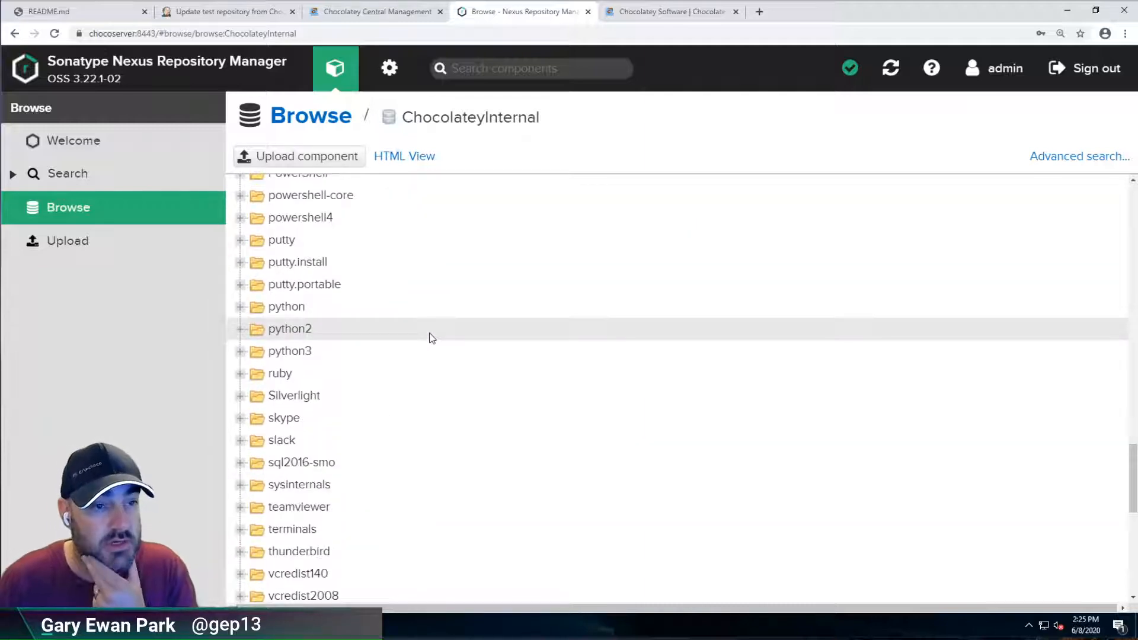
scroll(432, 337, down, 8)
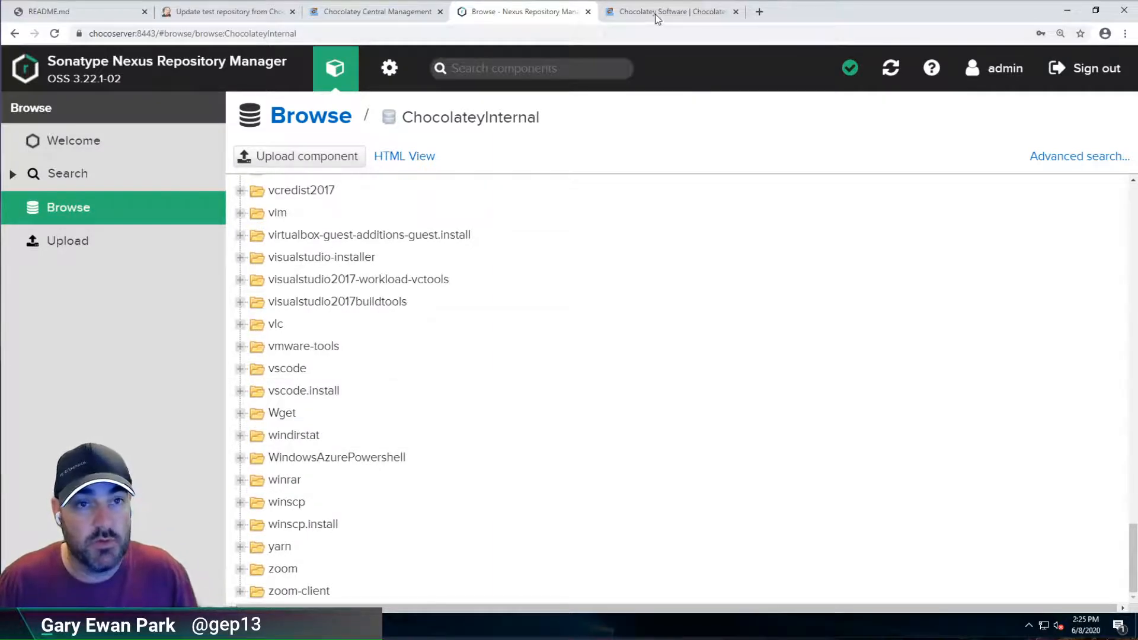
scroll(503, 271, up, 7)
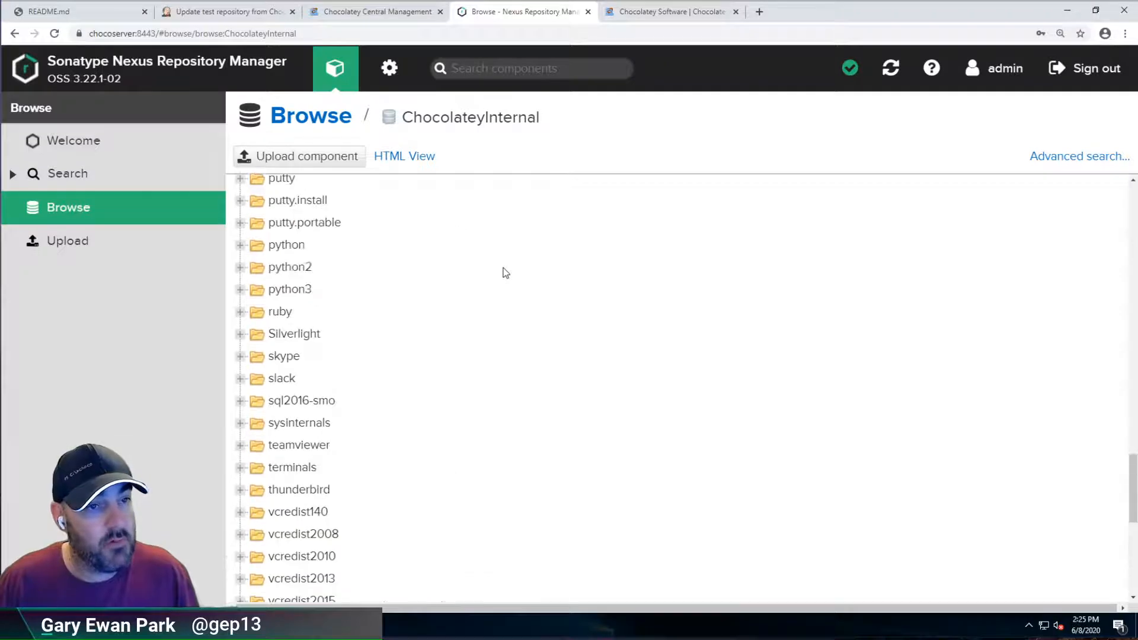
scroll(300, 243, up, 3)
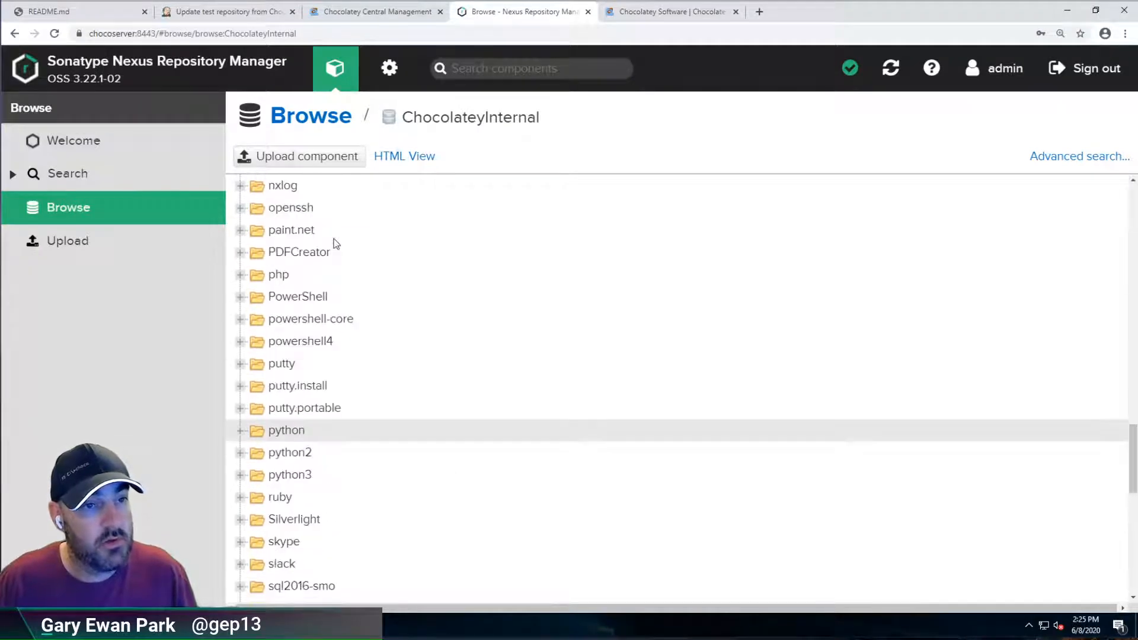
click(646, 13)
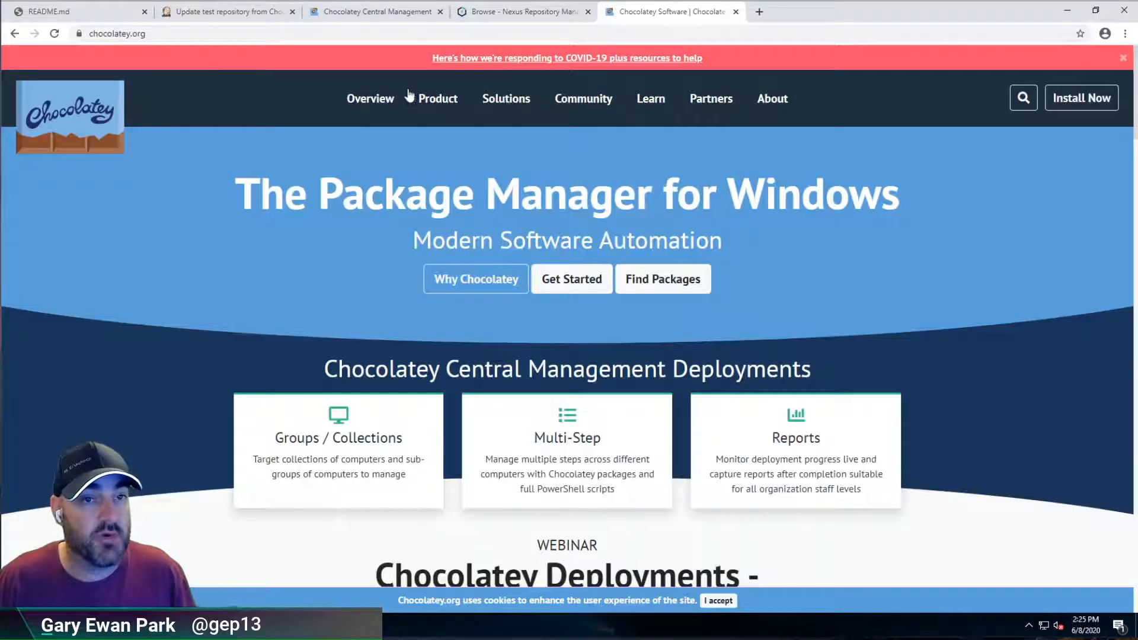
Step: Search the community packages for id:procmon and open the Process Monitor package page
click(665, 279)
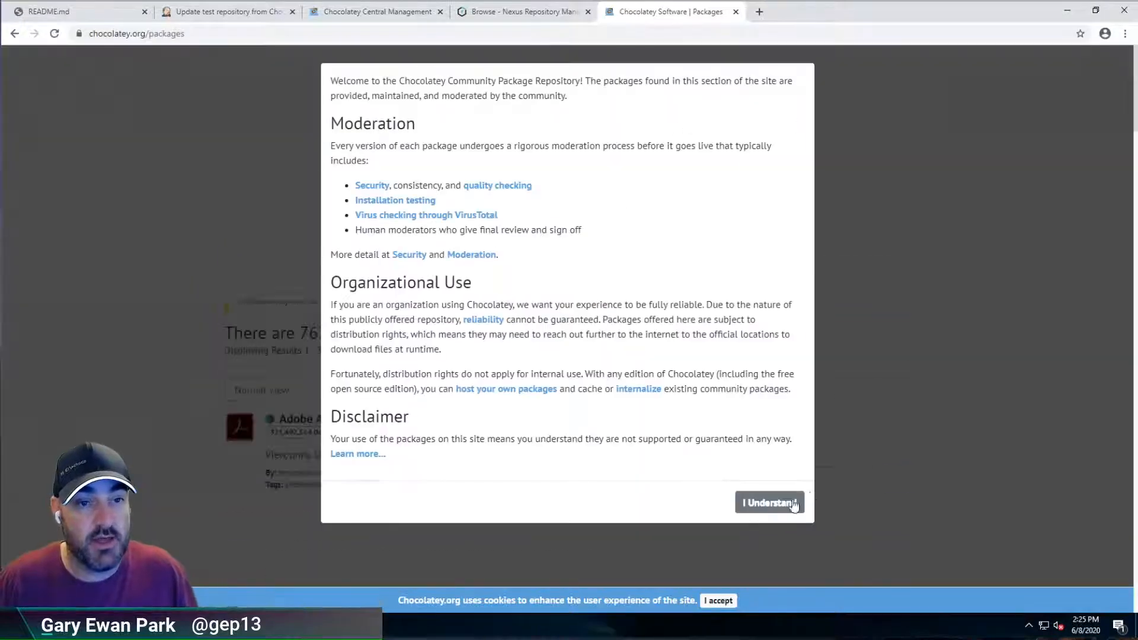
click(794, 503)
click(581, 151)
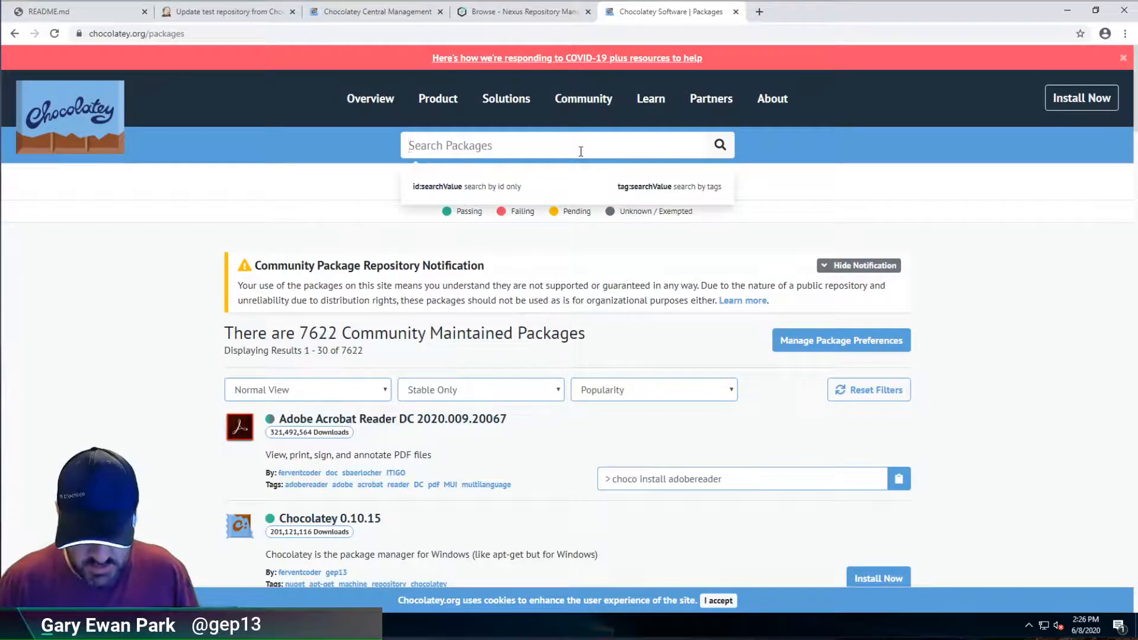
text(id:procmo)
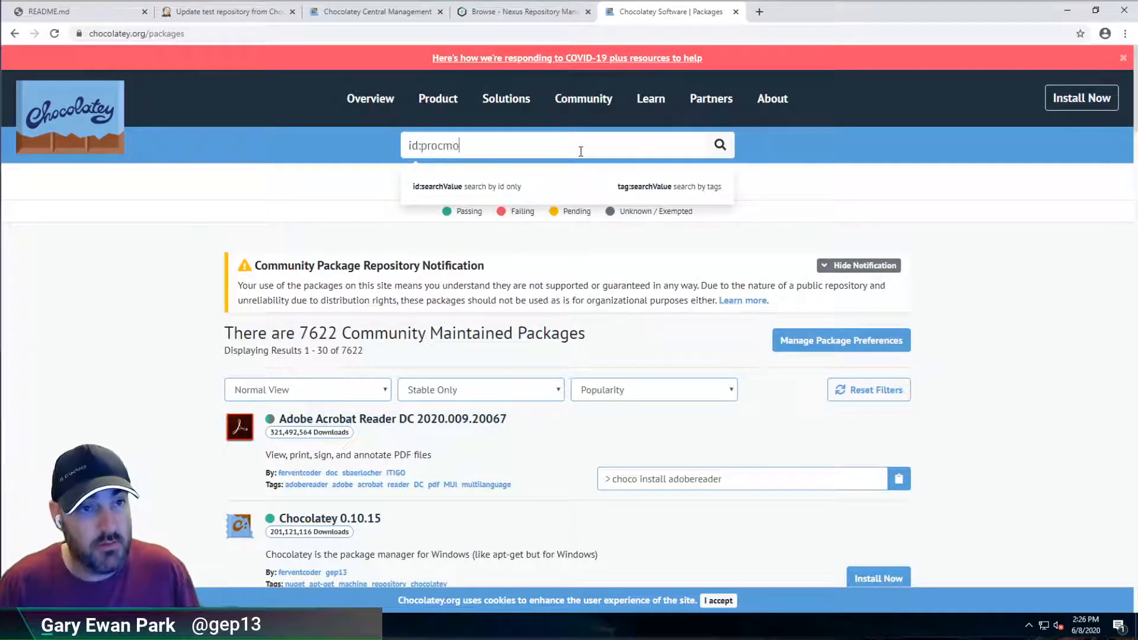
text(n)
key(Return)
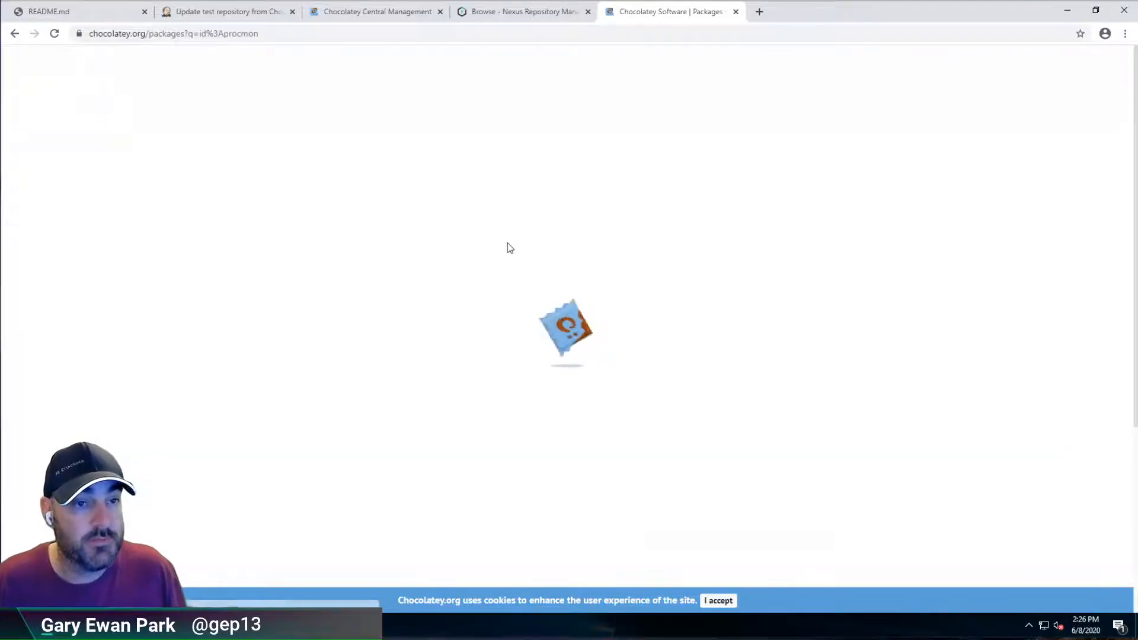
scroll(514, 273, down, 3)
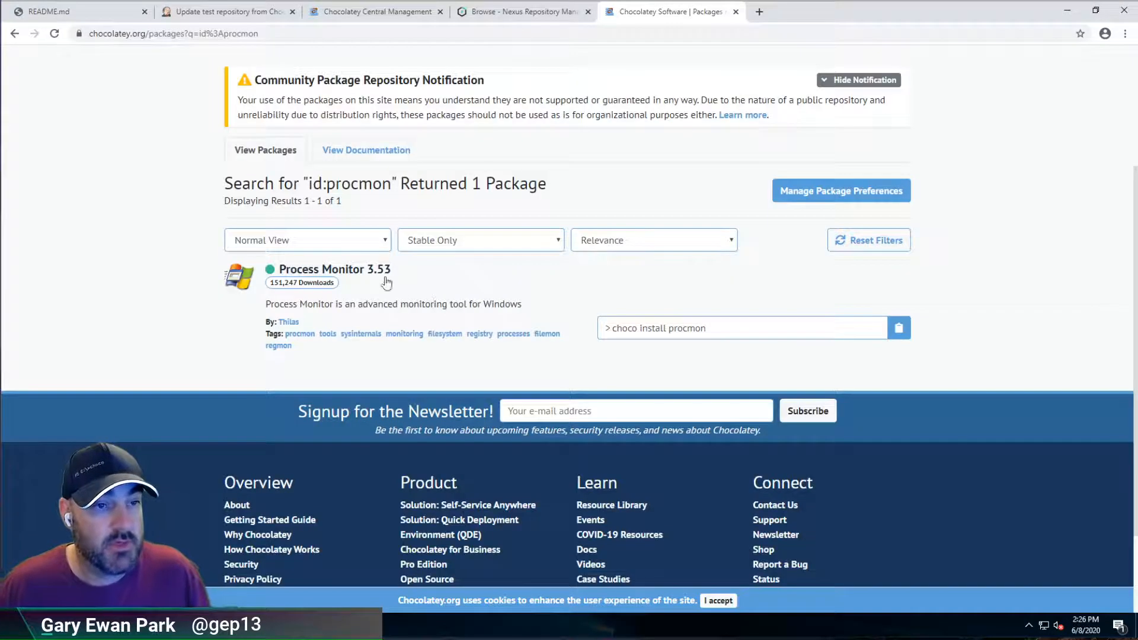
click(513, 286)
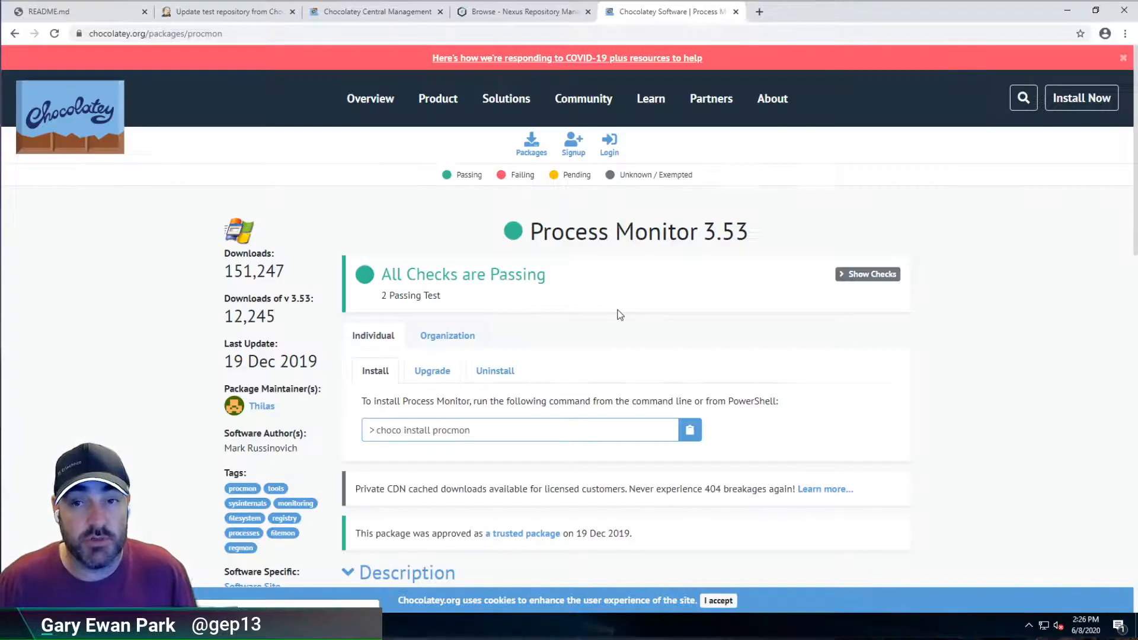
Step: Open Process Monitor 3.50 from Version History and download its package file
scroll(620, 315, down, 9)
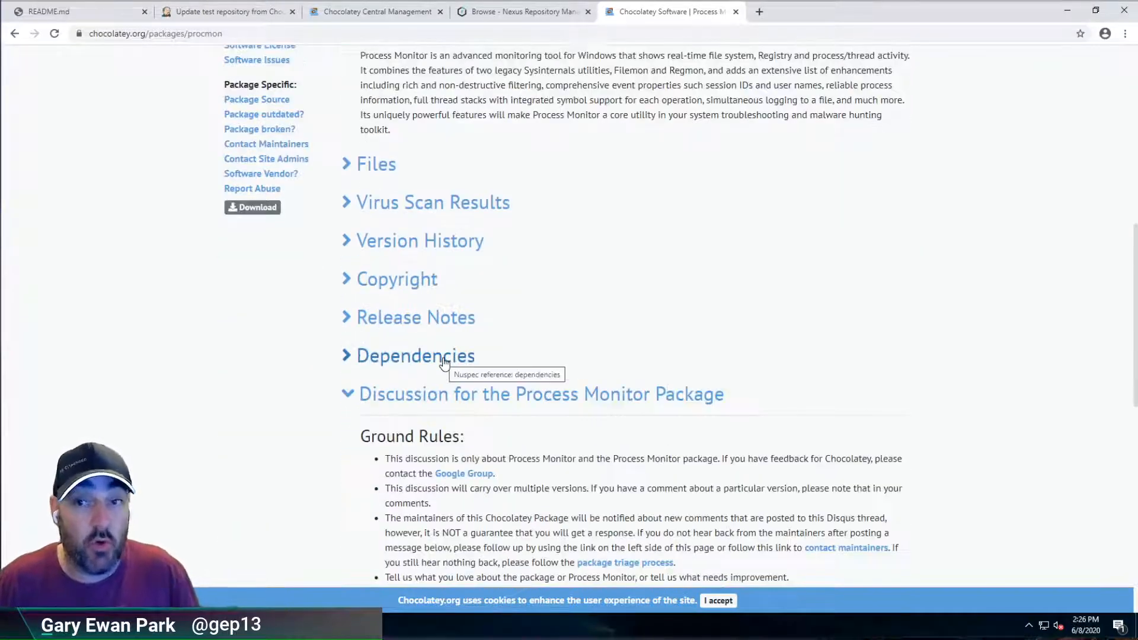
click(371, 243)
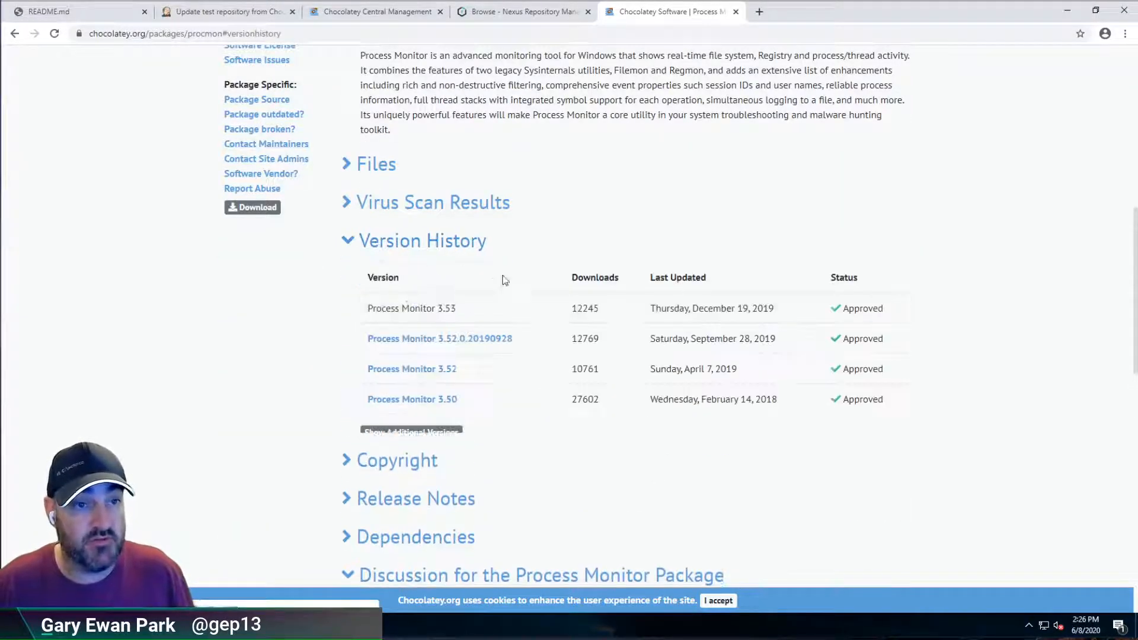
click(415, 400)
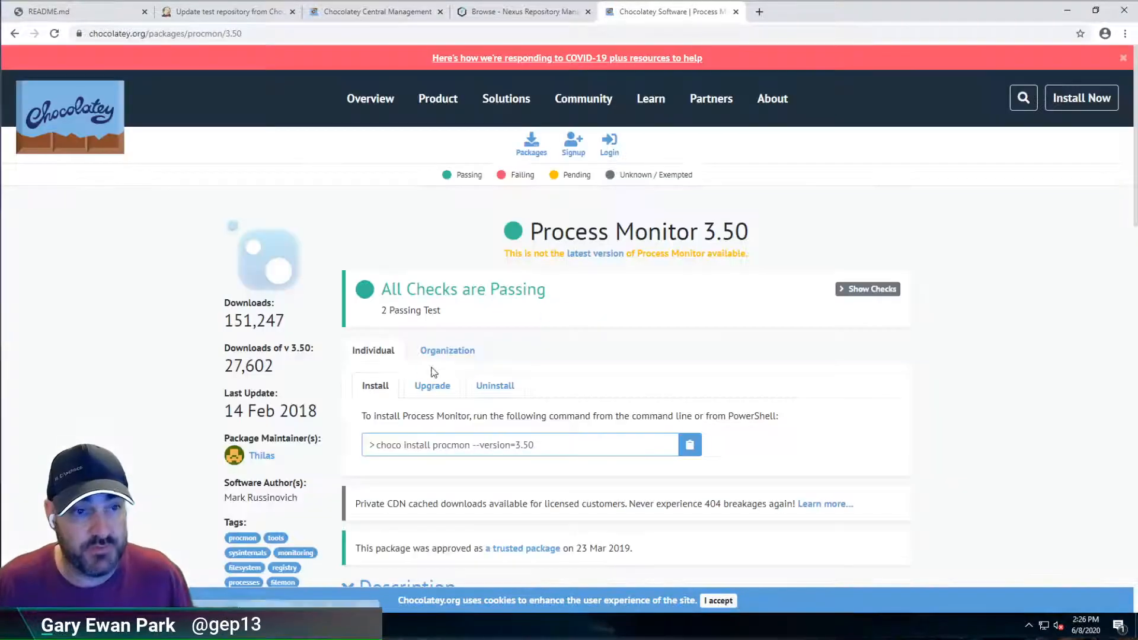
scroll(435, 371, down, 5)
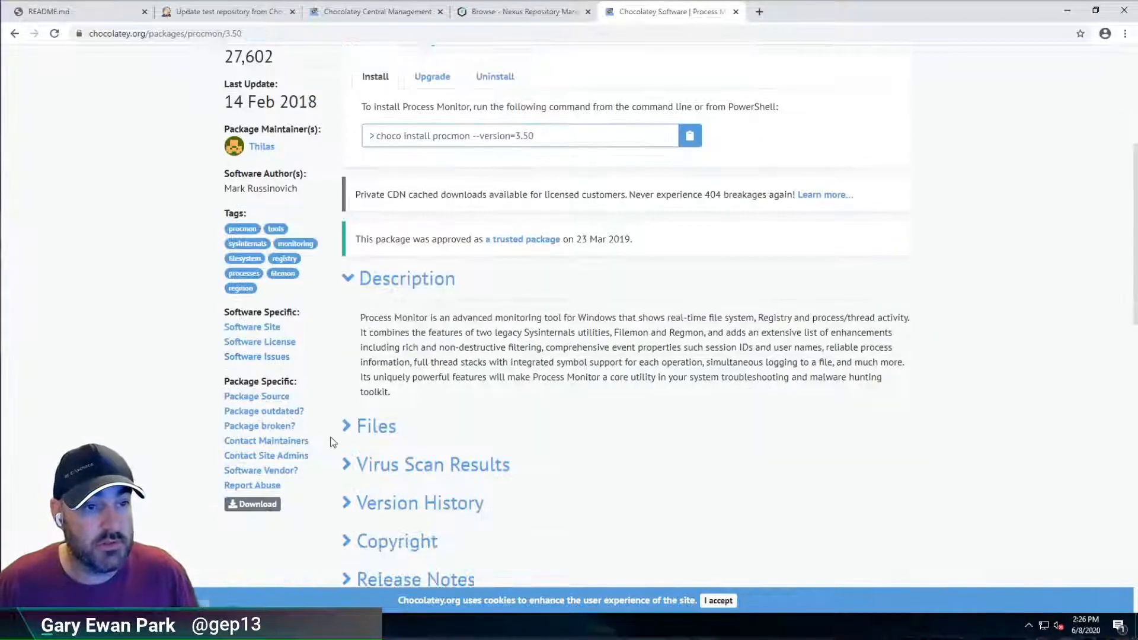
click(256, 504)
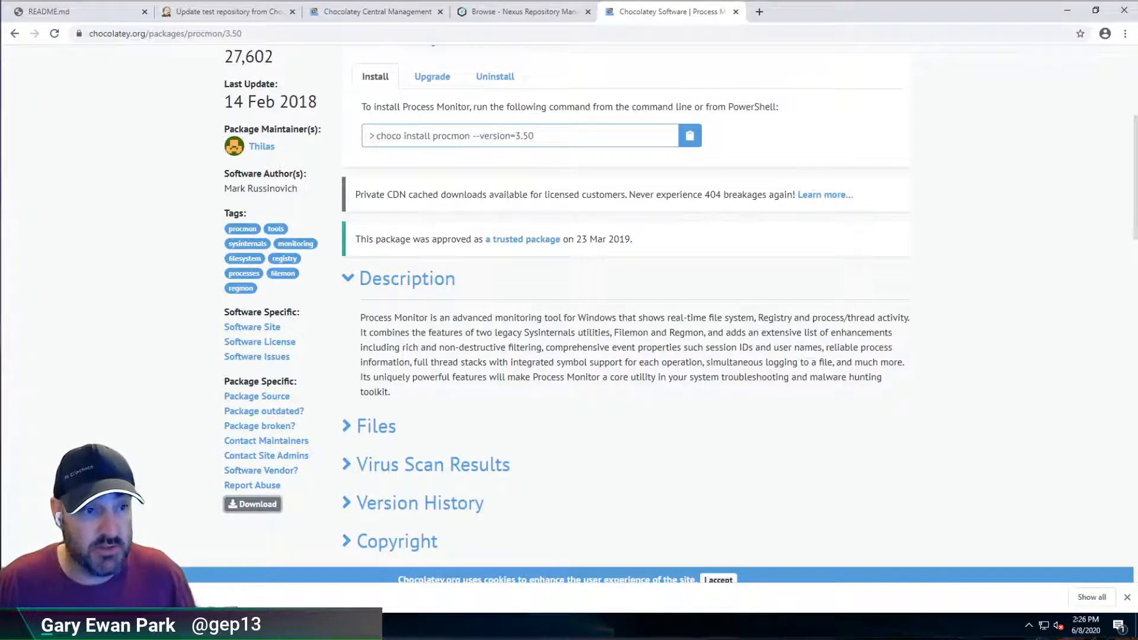
key(alt+Tab)
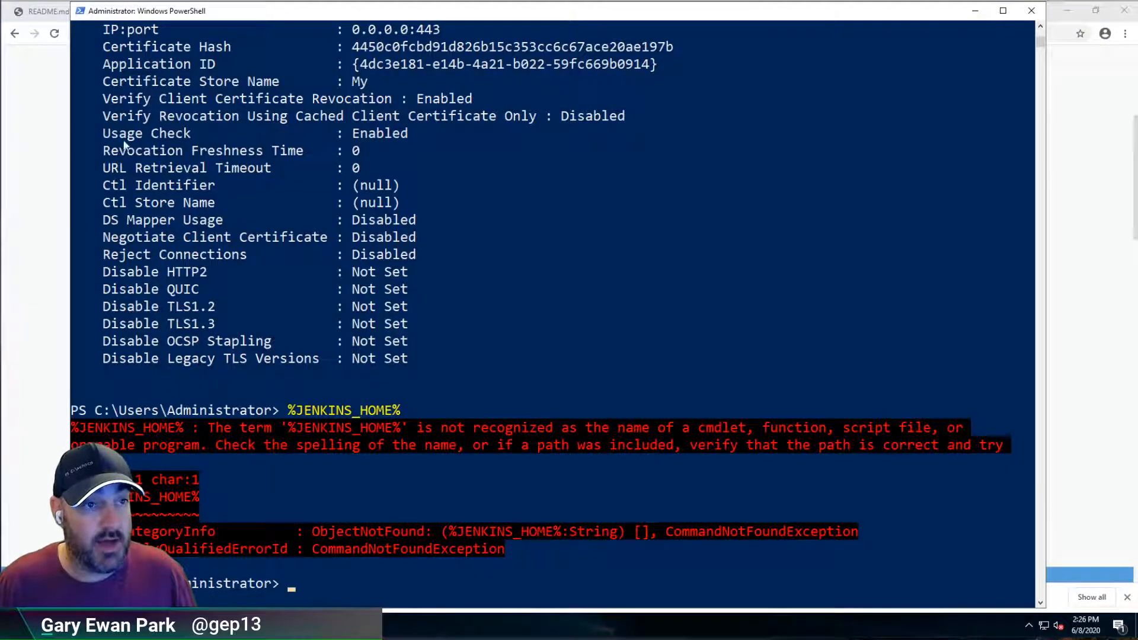
Step: Enter choco push C:\Users\Administrator\Downloads\procmon.3.50.nupkg --source, tab-completing the path
text(choco push)
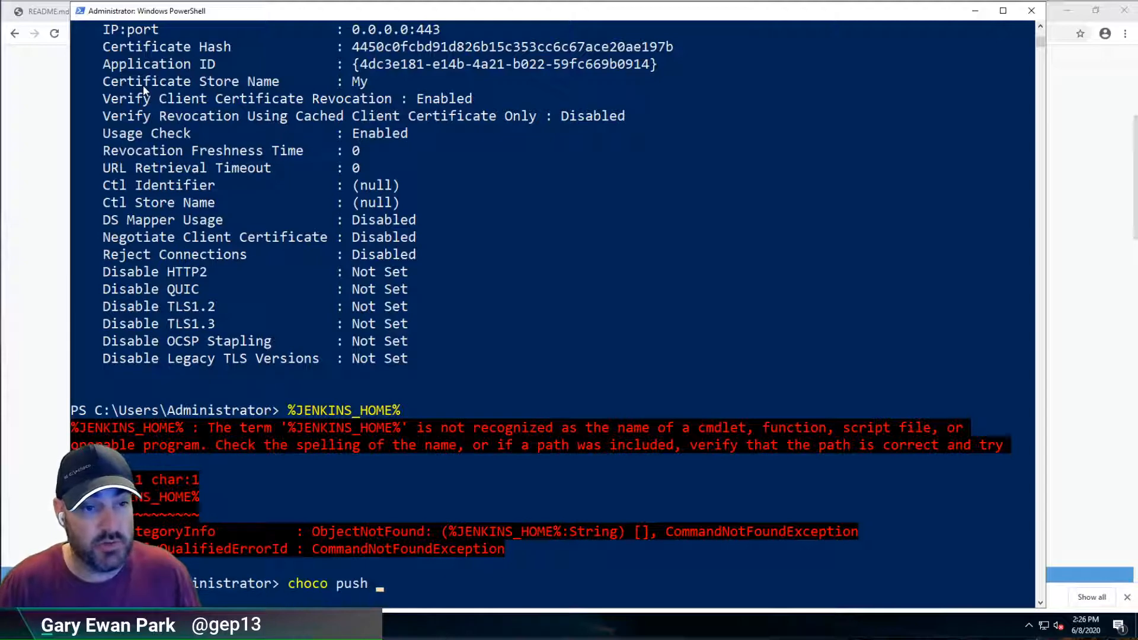
text( c:/)
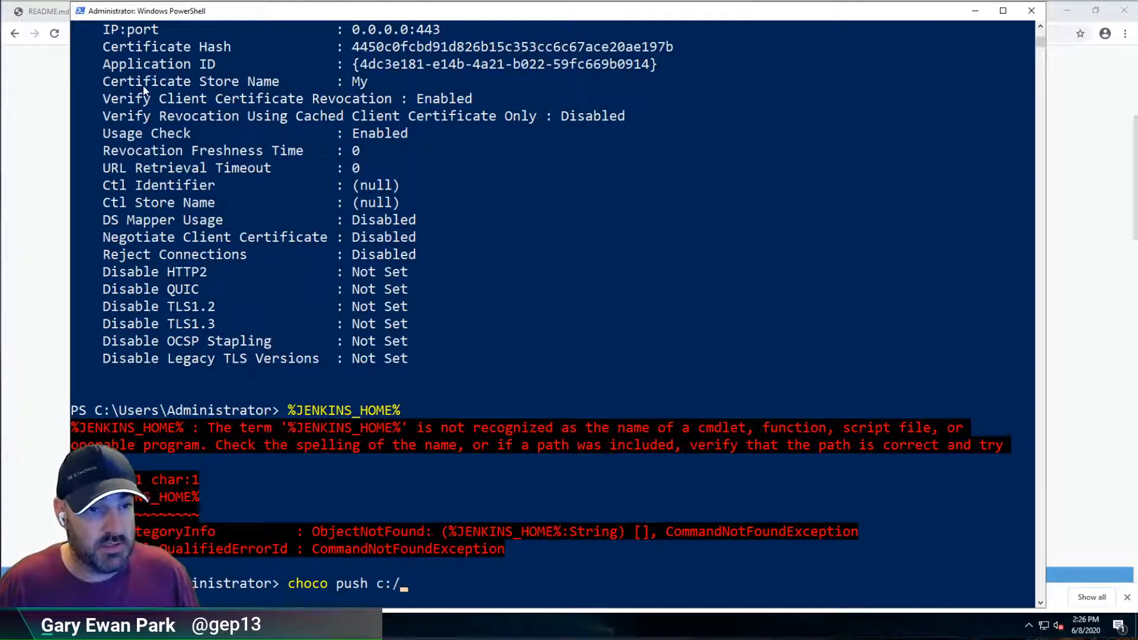
text(us)
key(Tab)
text(a)
key(Tab)
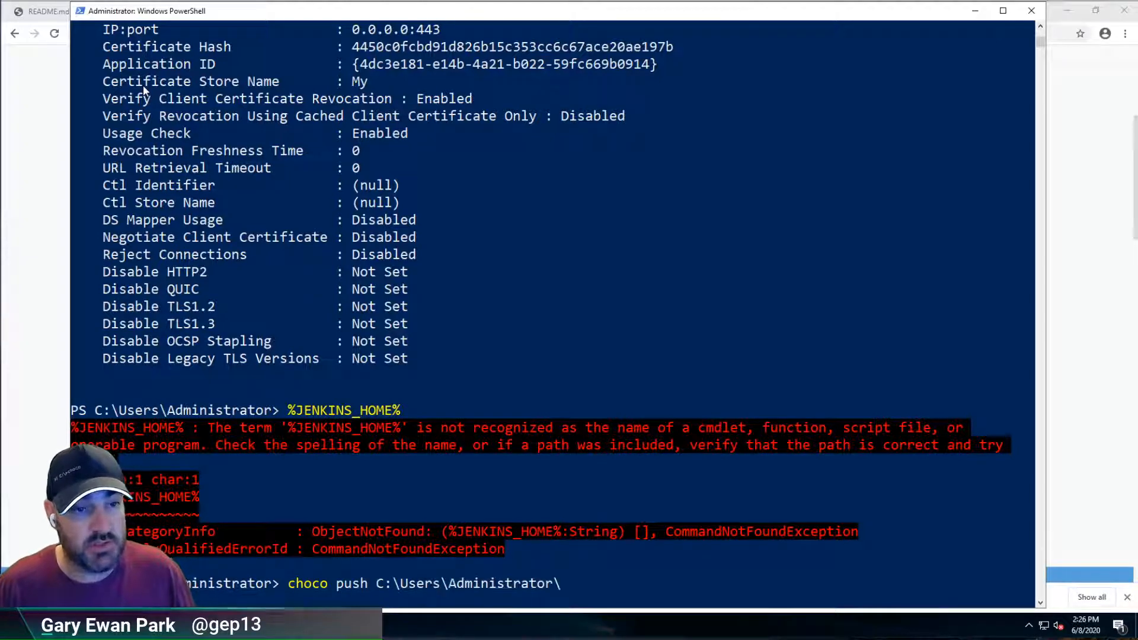
text(do)
key(Tab)
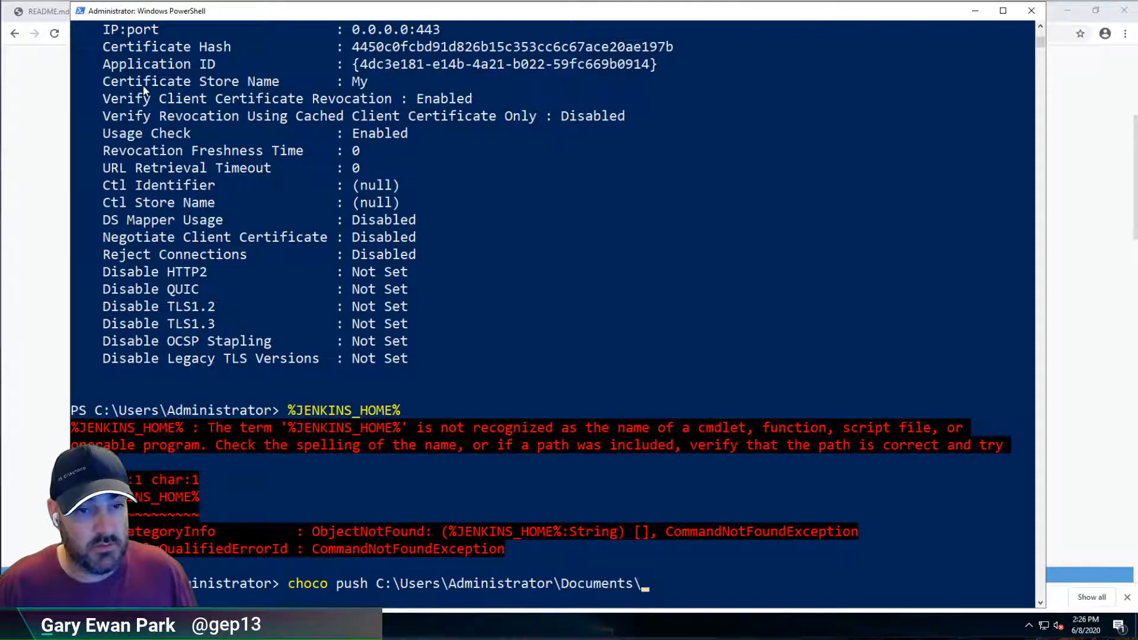
key(Tab)
text(p)
key(Tab)
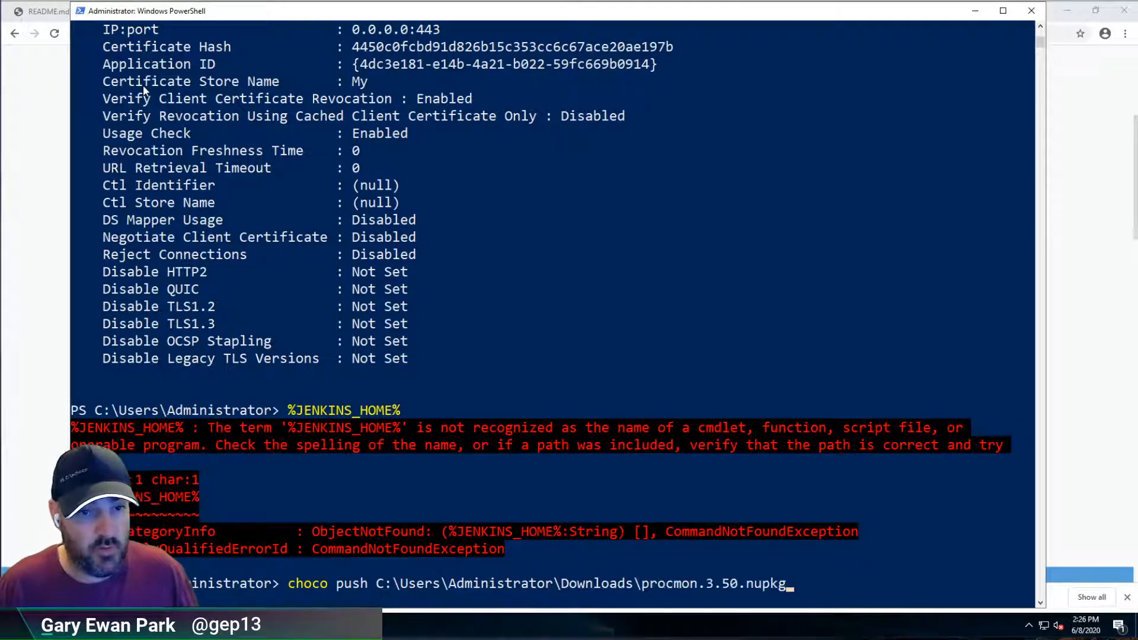
text(--source)
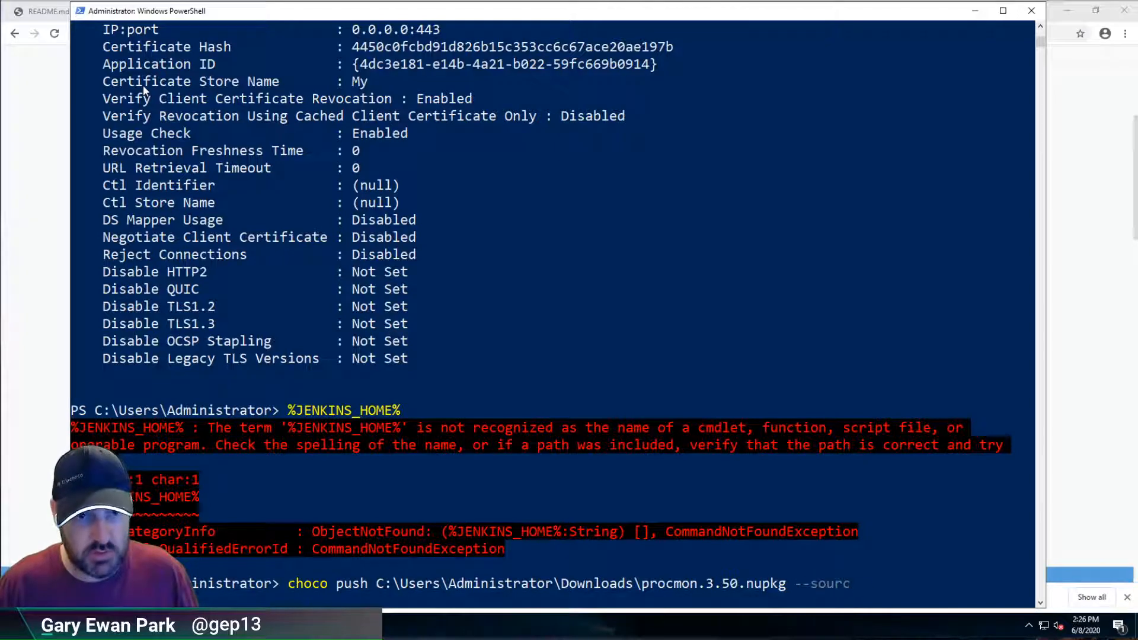
Step: Copy the ChocolateyTest repository URL from its Nexus Administration > Repositories settings
click(56, 153)
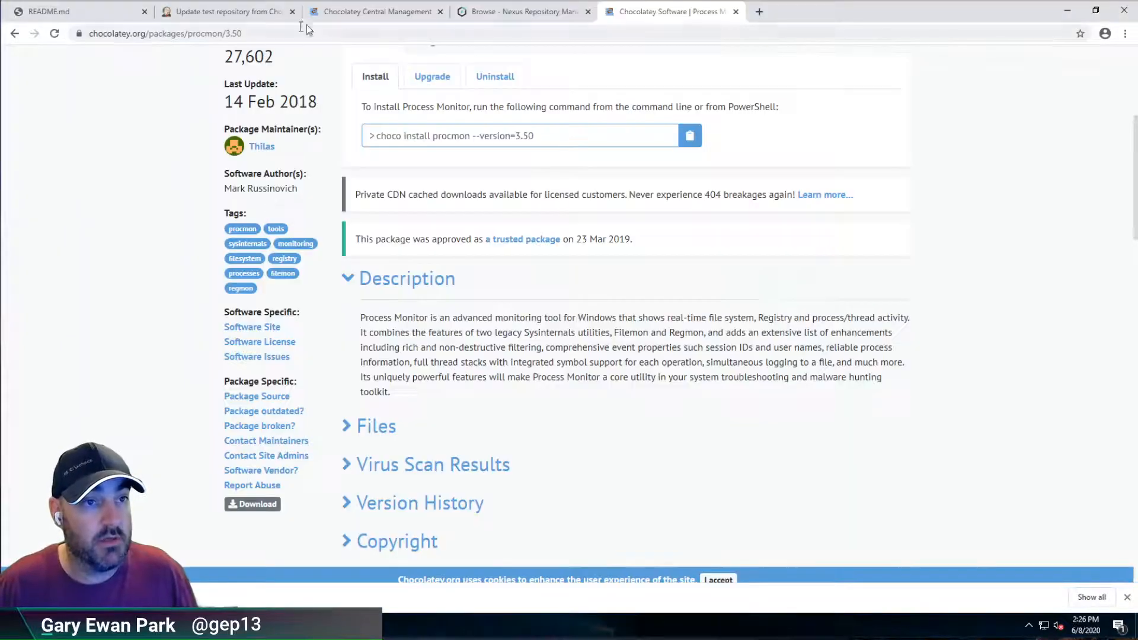
click(476, 12)
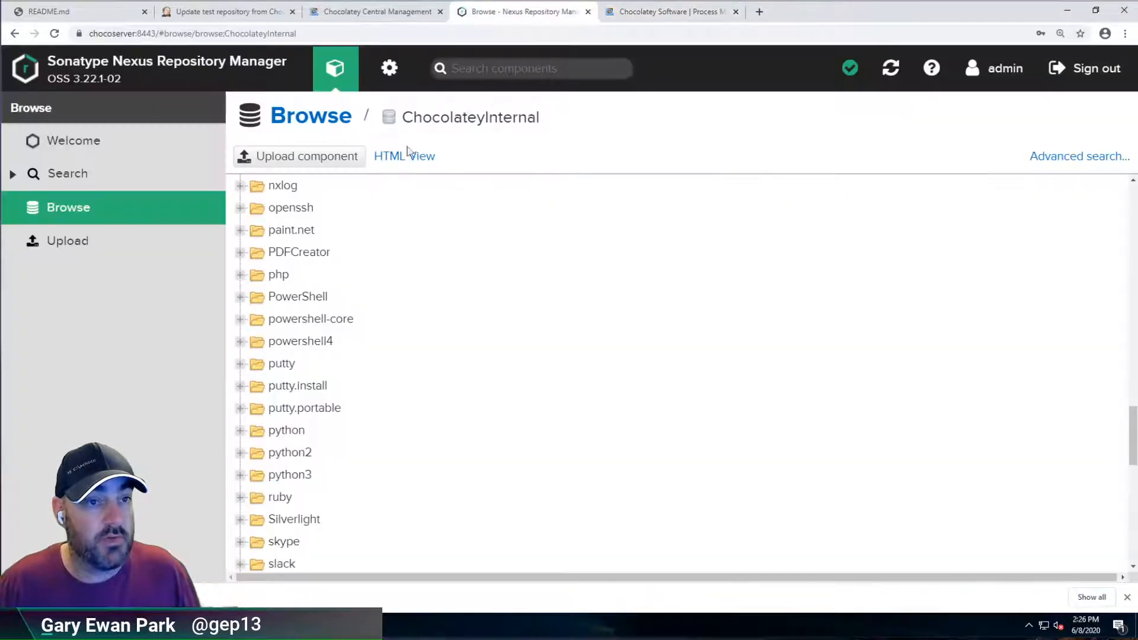
click(289, 118)
click(308, 349)
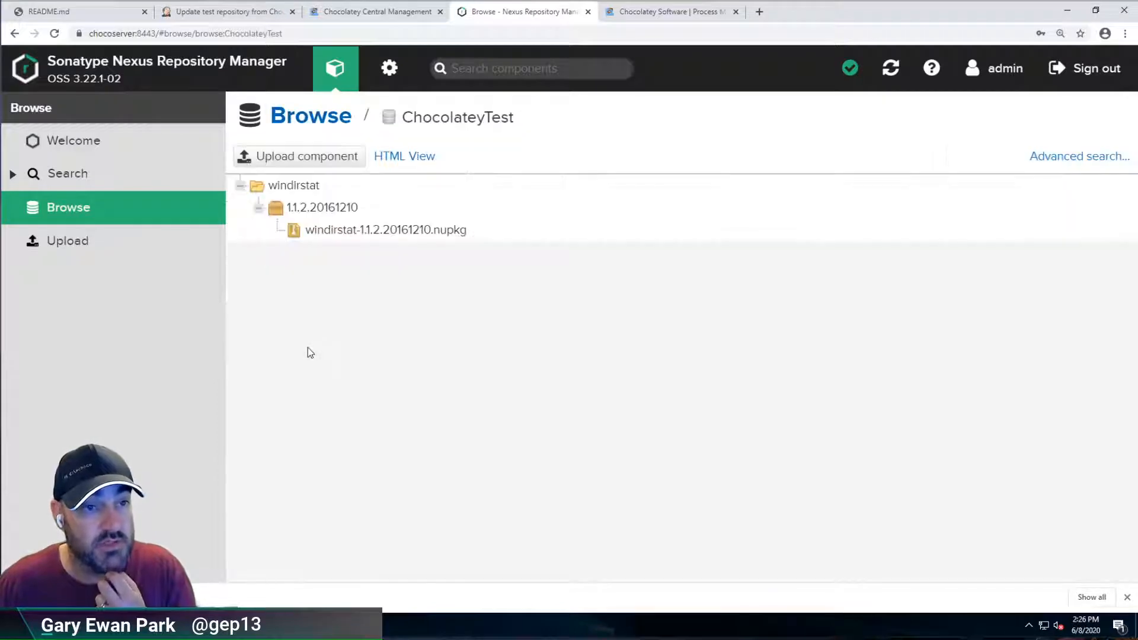
click(389, 67)
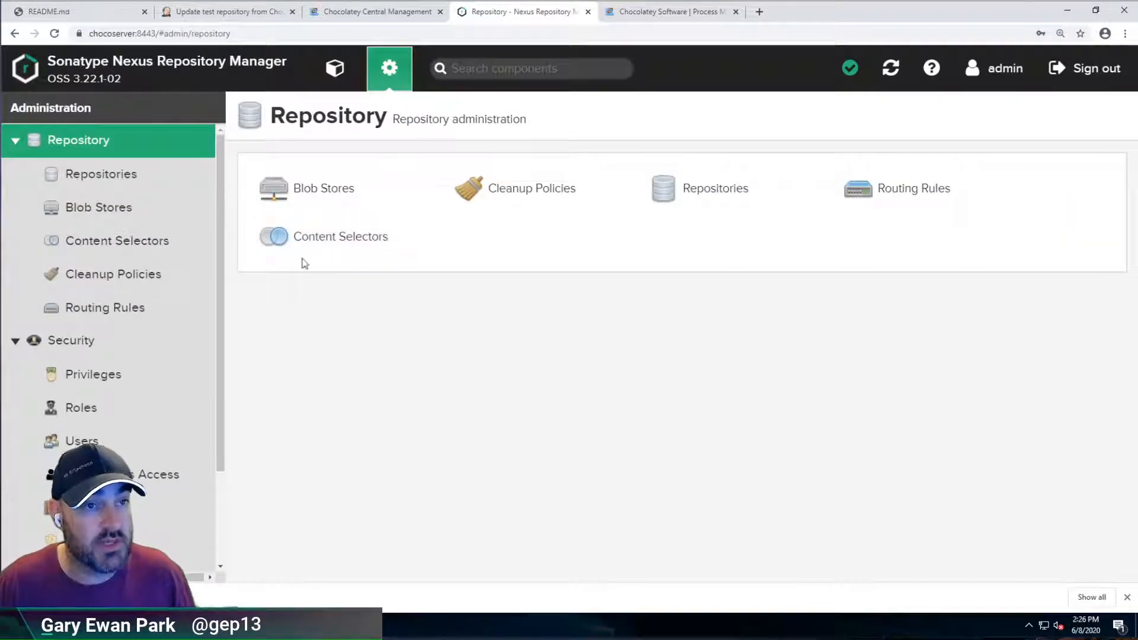
click(101, 174)
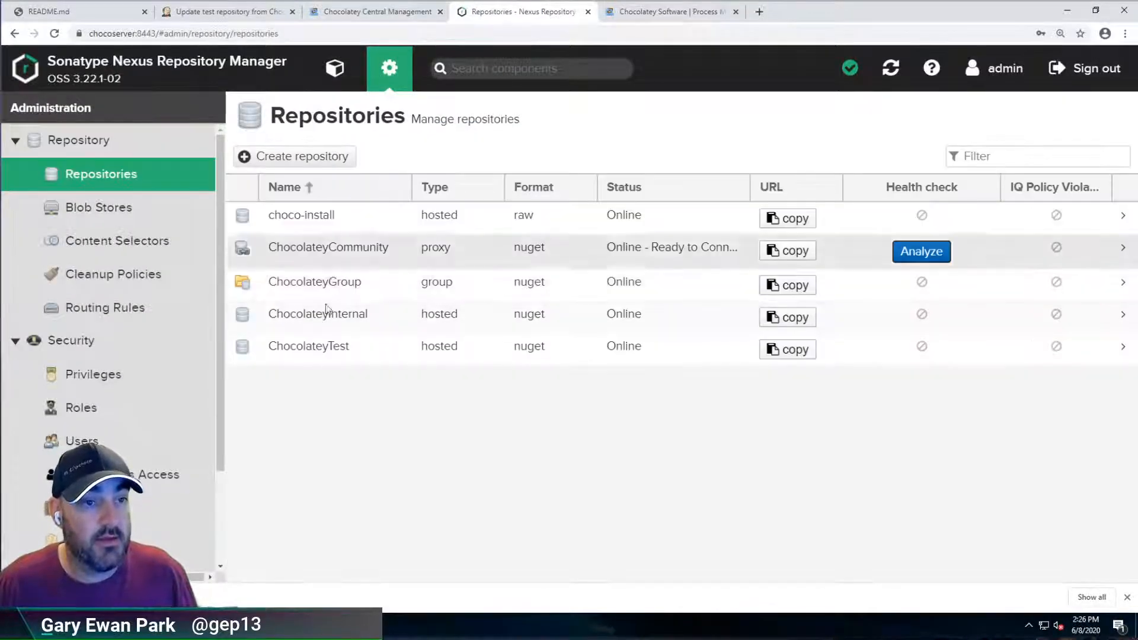
click(326, 348)
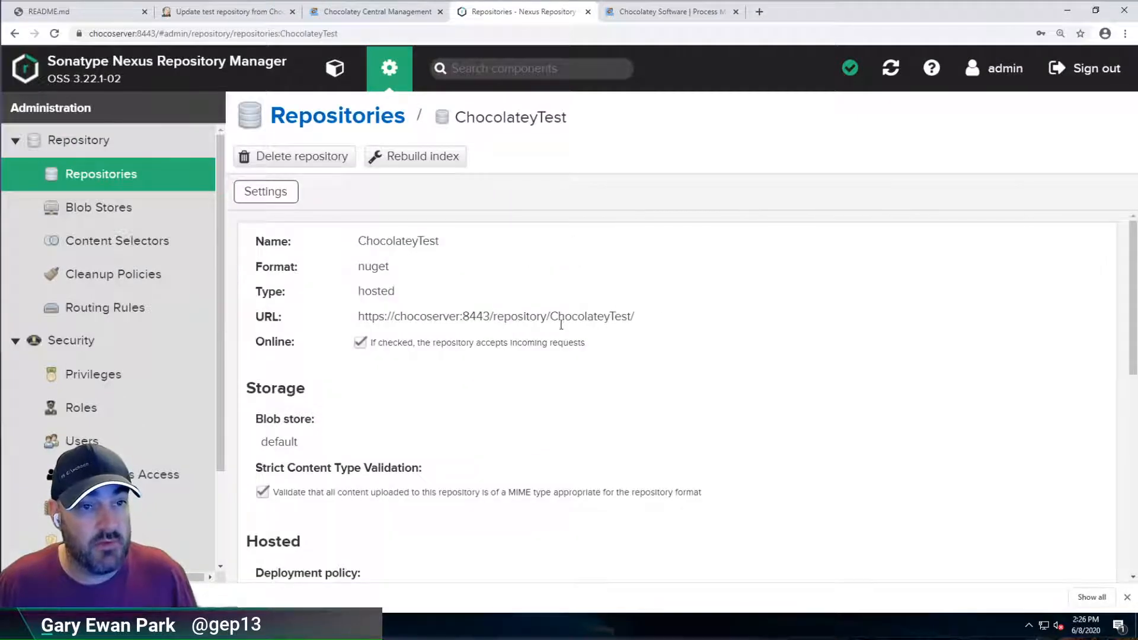
drag(358, 316, 662, 316)
key(ctrl+c)
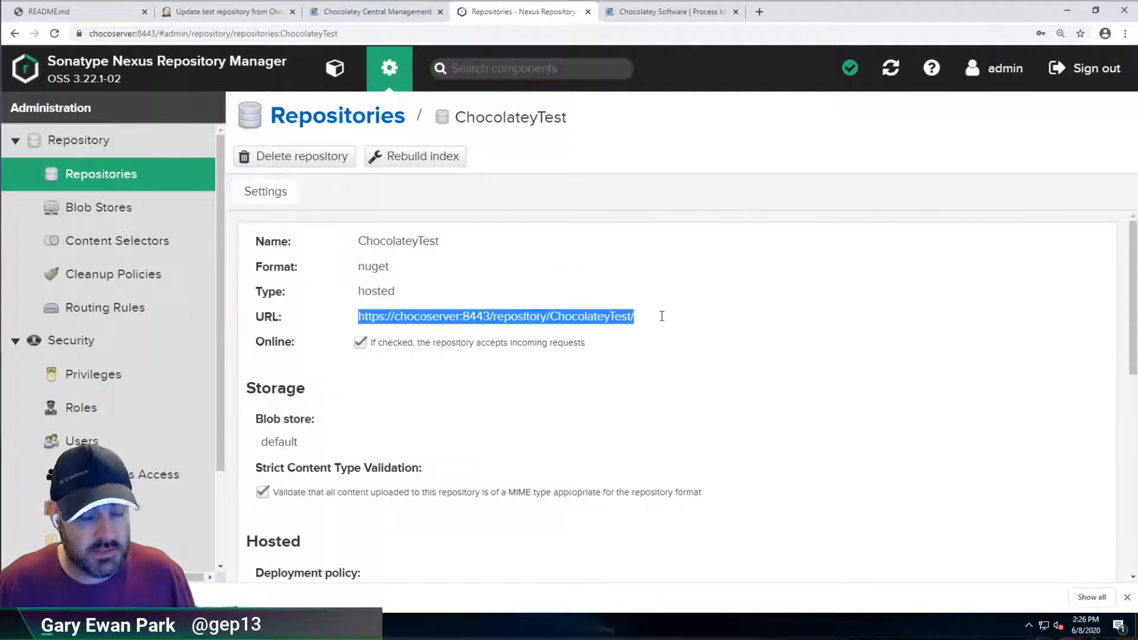
key(alt+Tab)
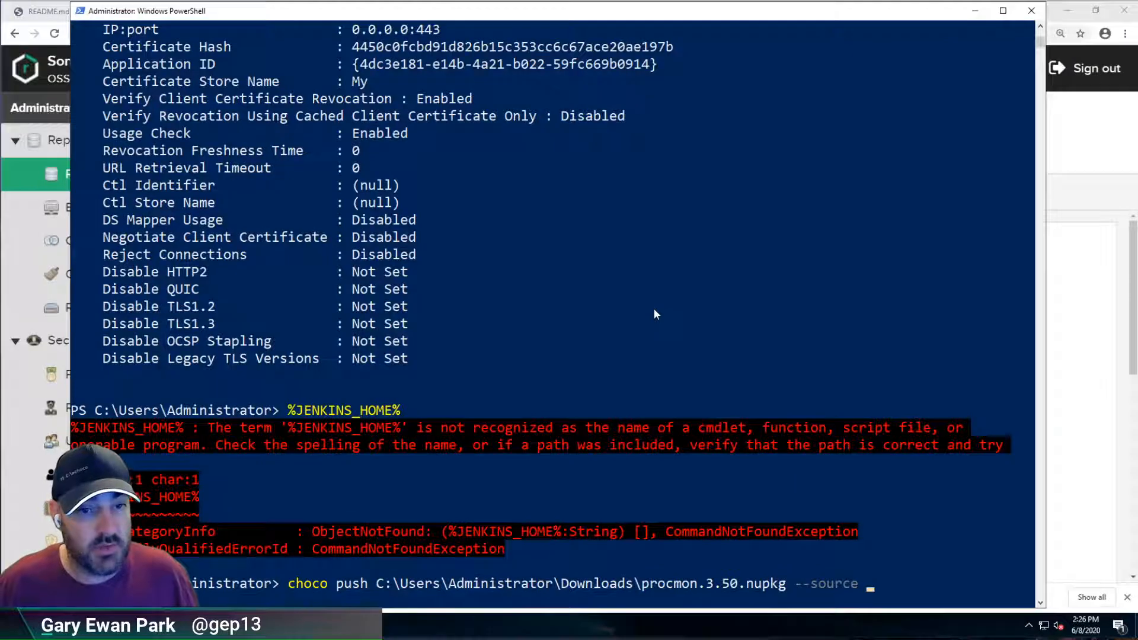
Step: Paste the ChocolateyTest URL as the source, add the API key, and run the procmon push
key(ctrl+v)
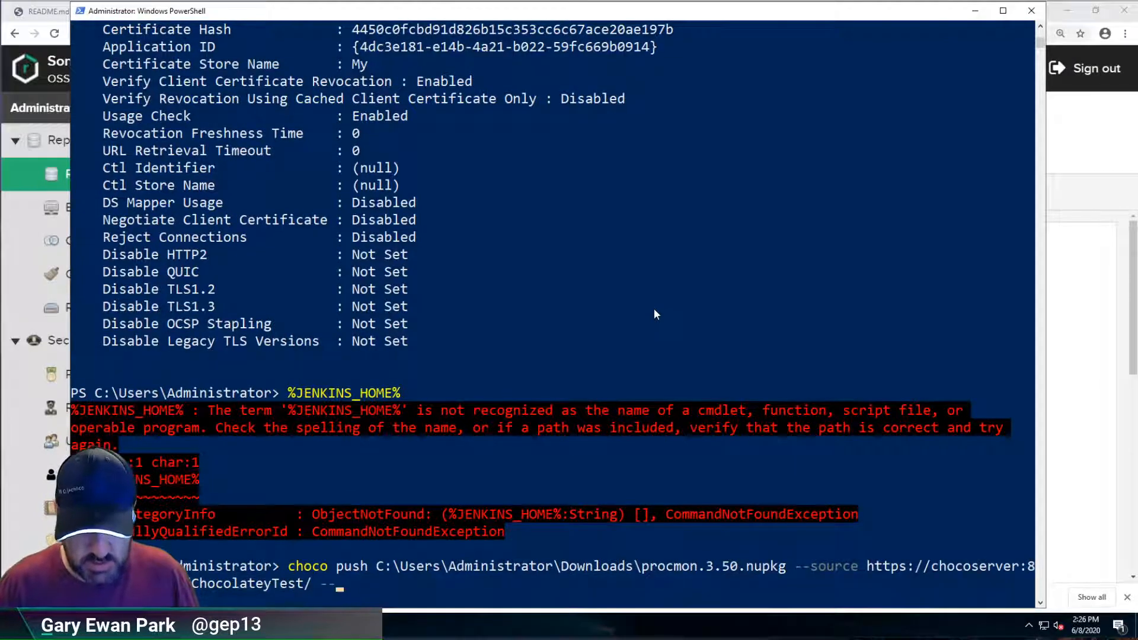
key(BackSpace)
key(BackSpace)
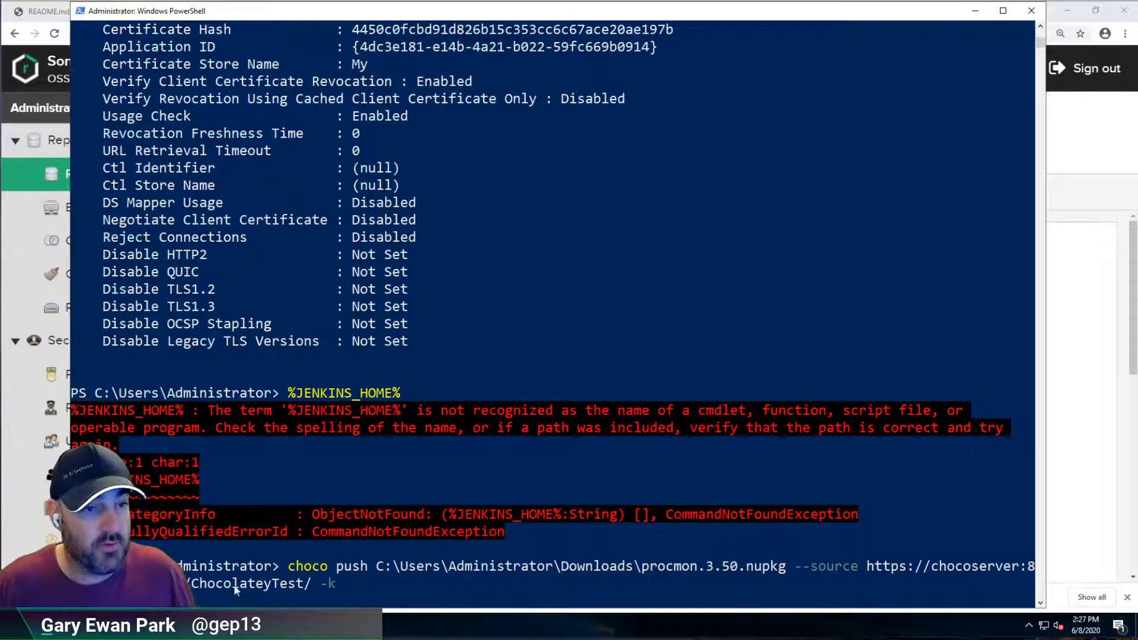
key(alt+Tab)
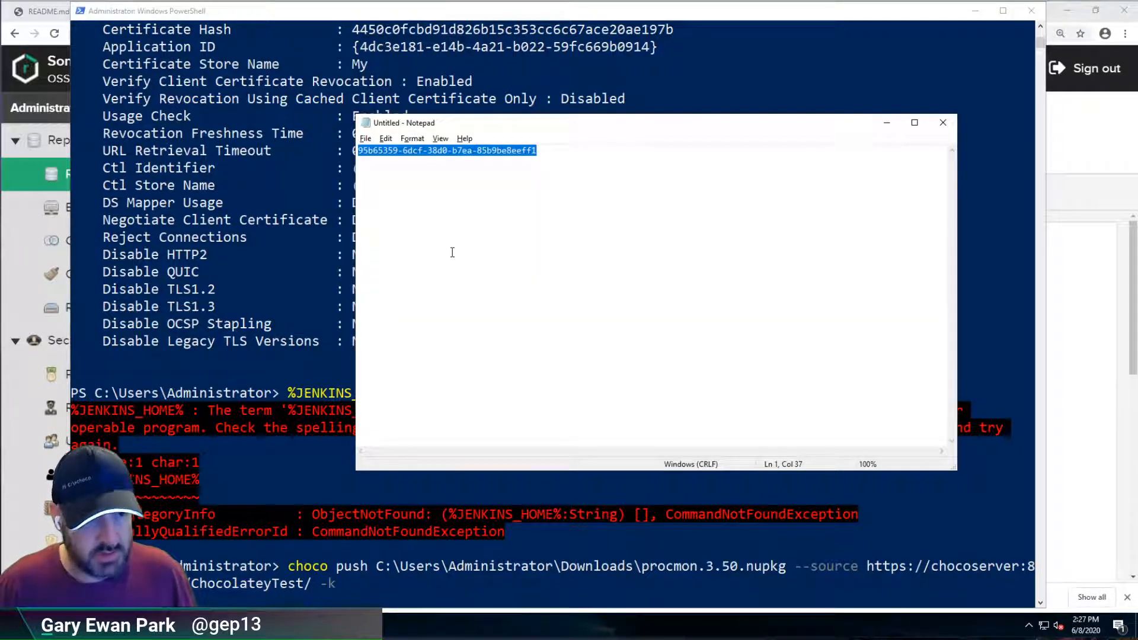
key(alt+Tab)
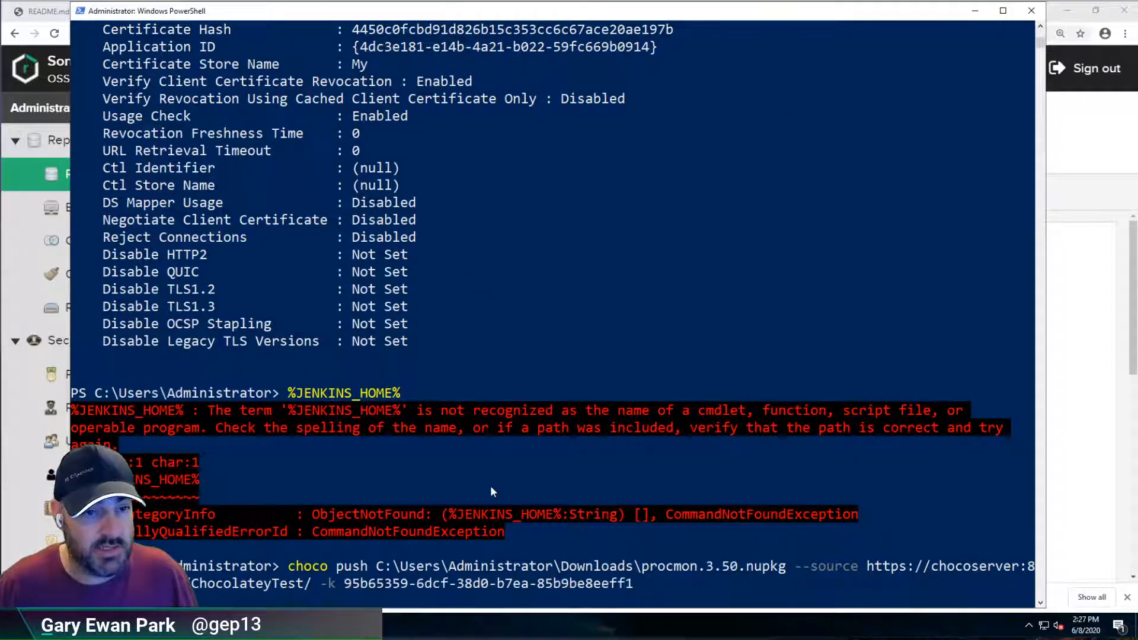
key(Return)
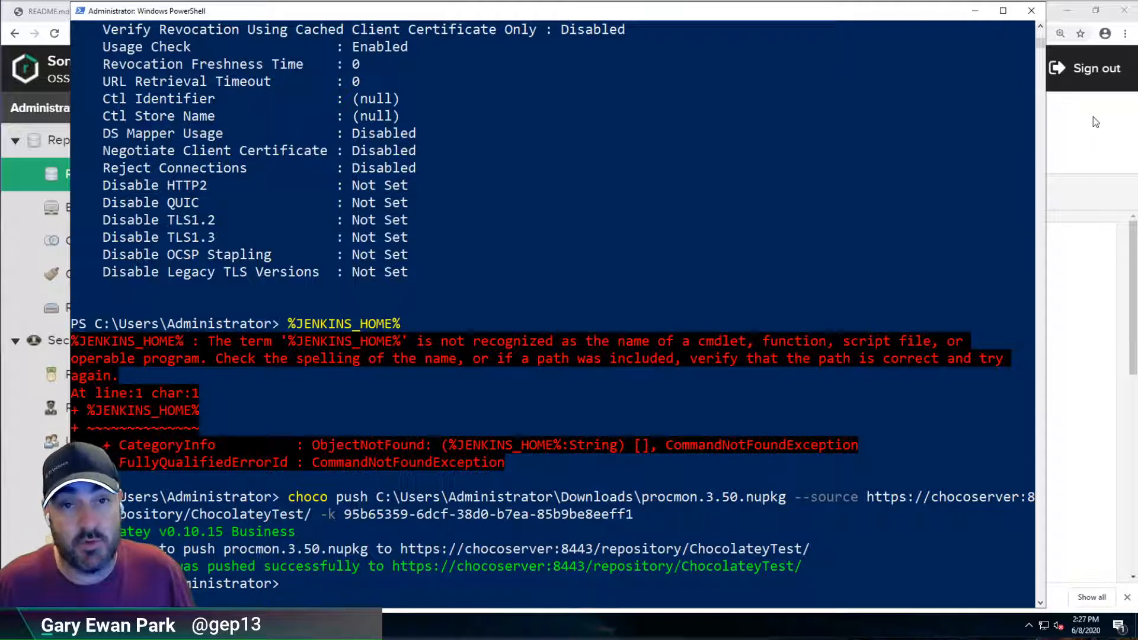
key(alt+Tab)
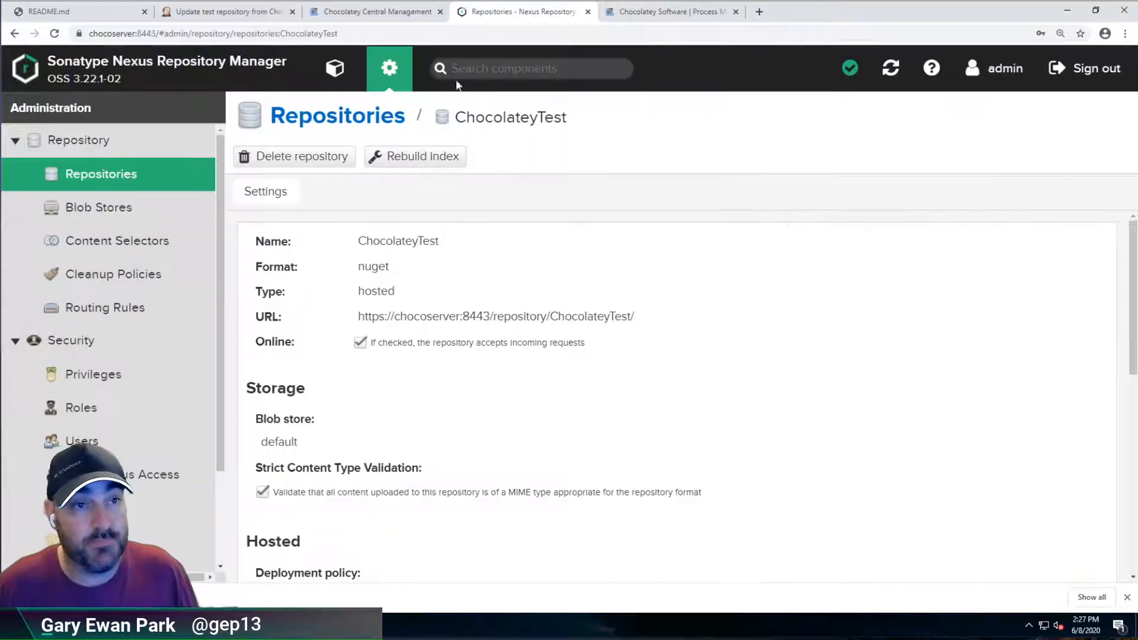
Step: Browse ChocolateyTest to confirm procmon holds only 3.50, then return to the Jenkins console output
click(336, 71)
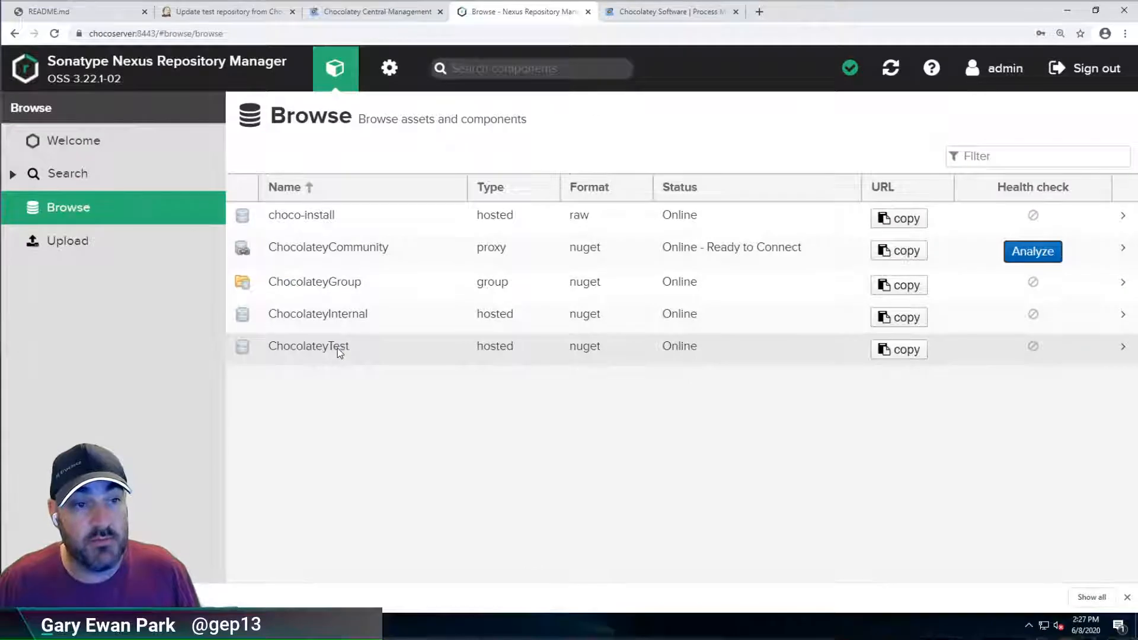
click(337, 346)
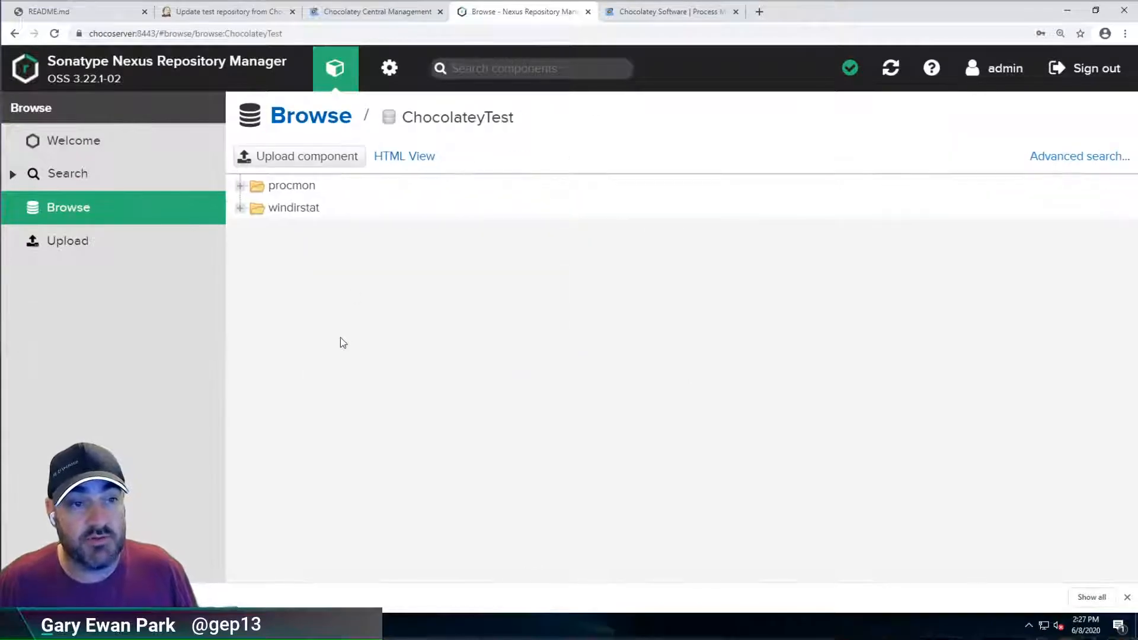
click(261, 186)
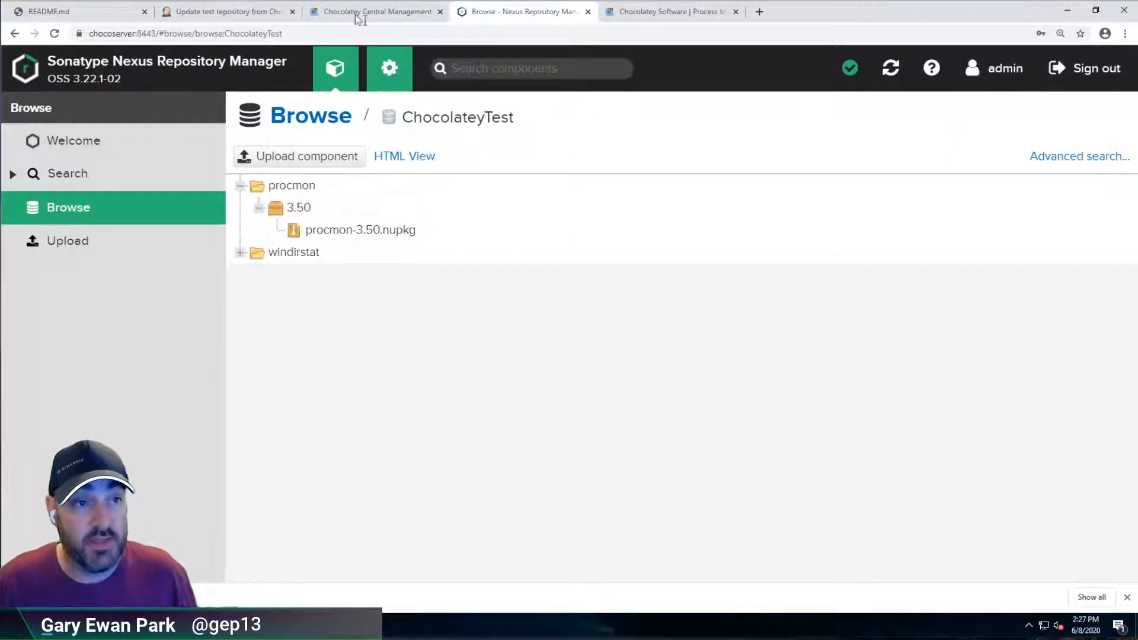
click(224, 12)
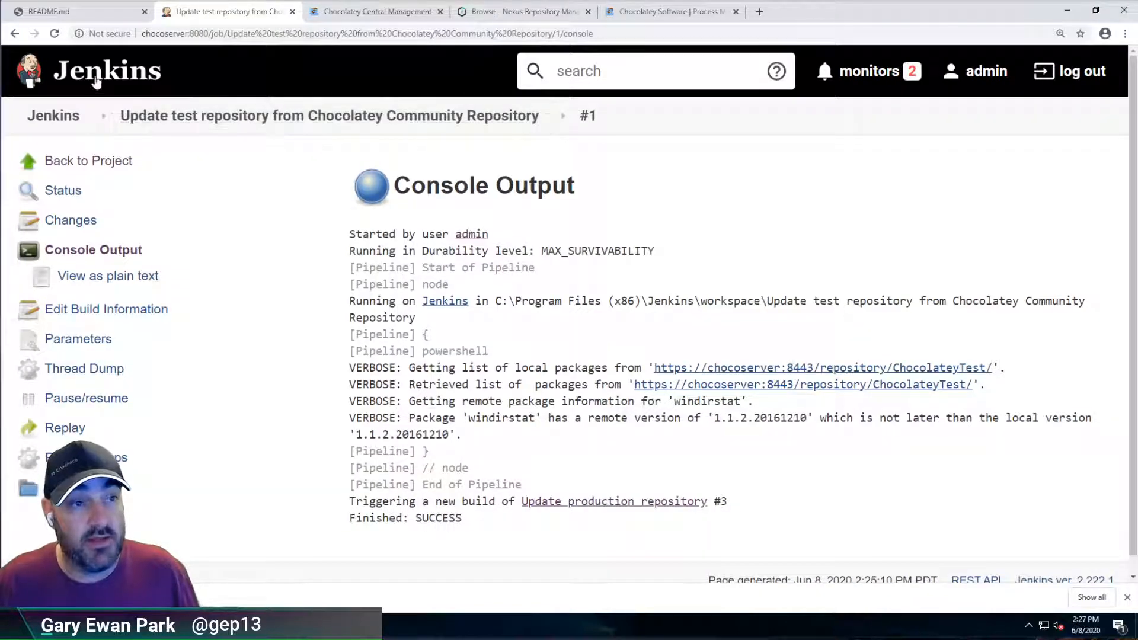
Step: Run the Update test repository job again as build #2 with default parameters
click(124, 76)
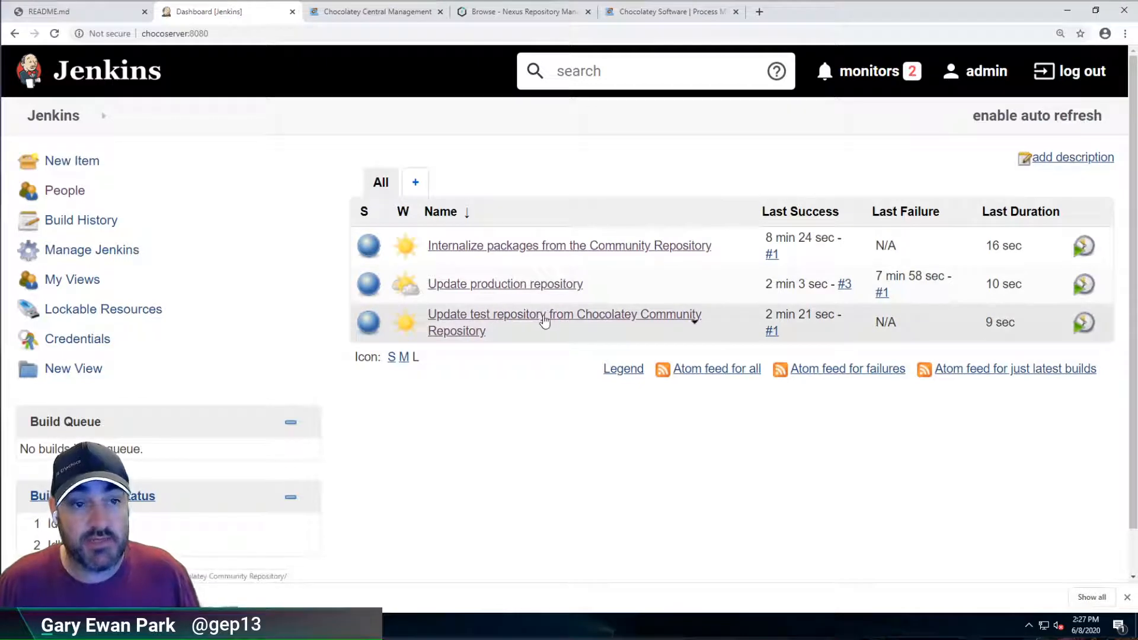
click(544, 320)
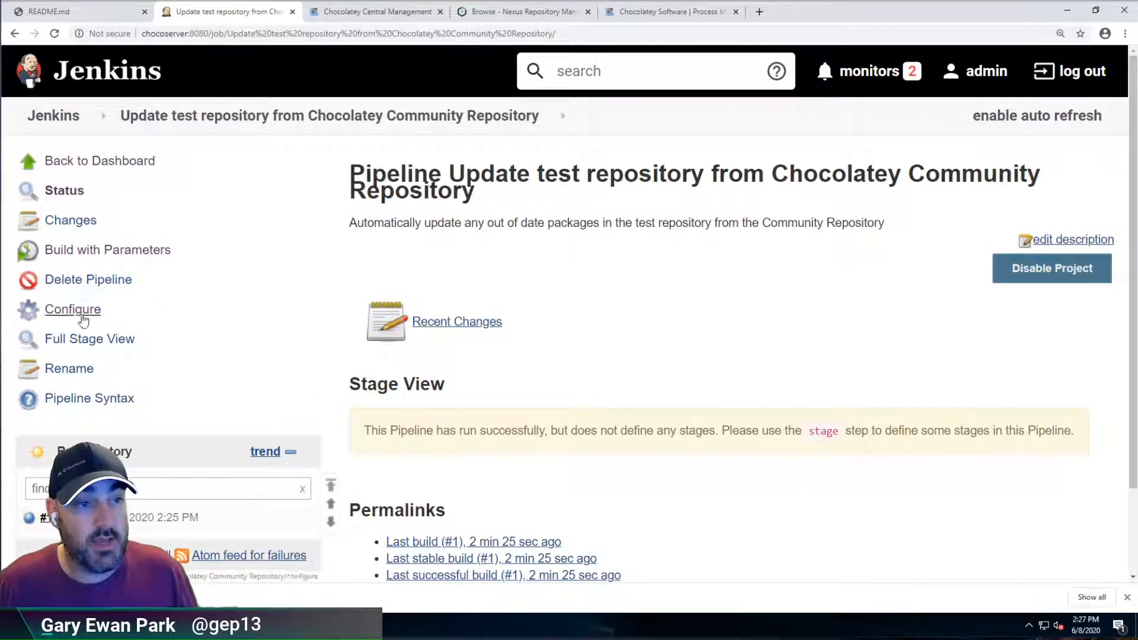
click(106, 249)
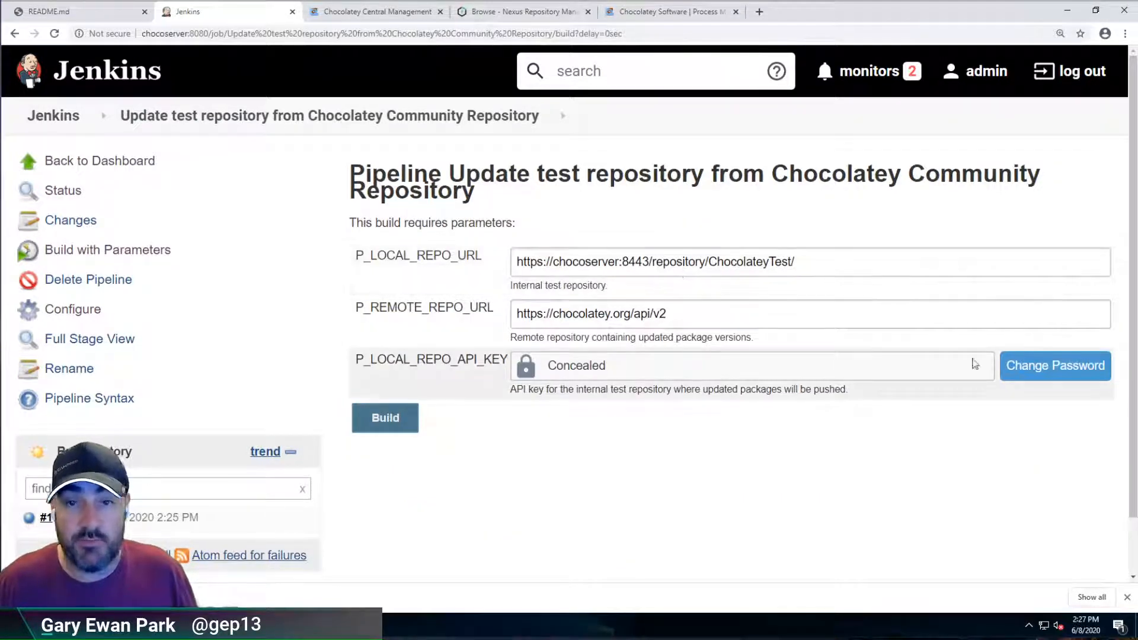
click(396, 421)
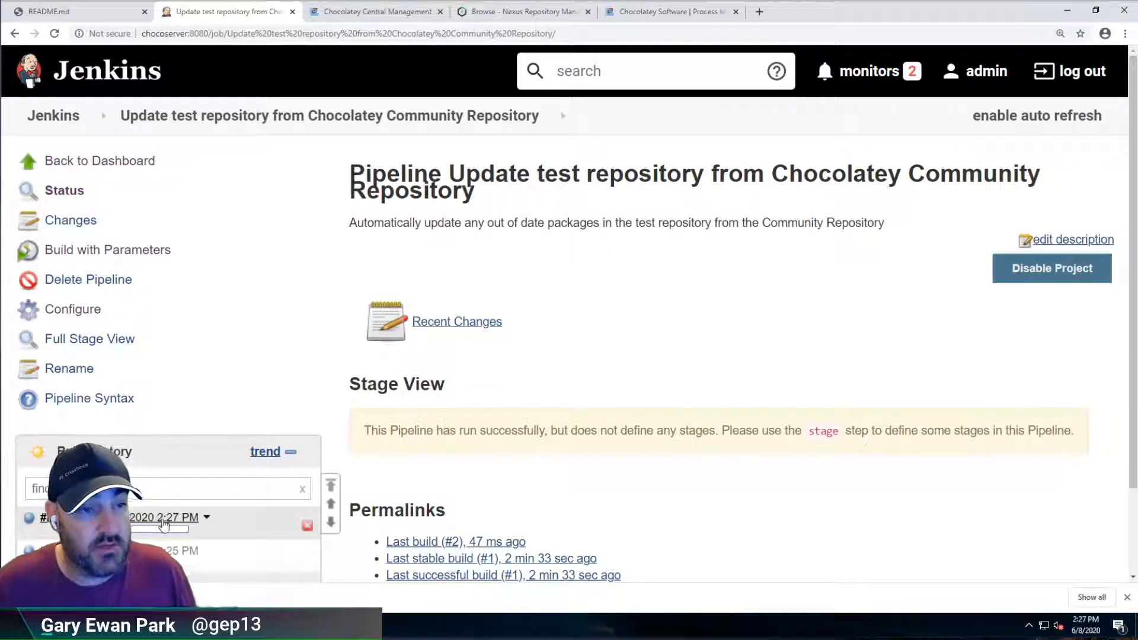
Step: Follow build #2's console output as it pushes procmon 3.53 to ChocolateyTest
click(207, 517)
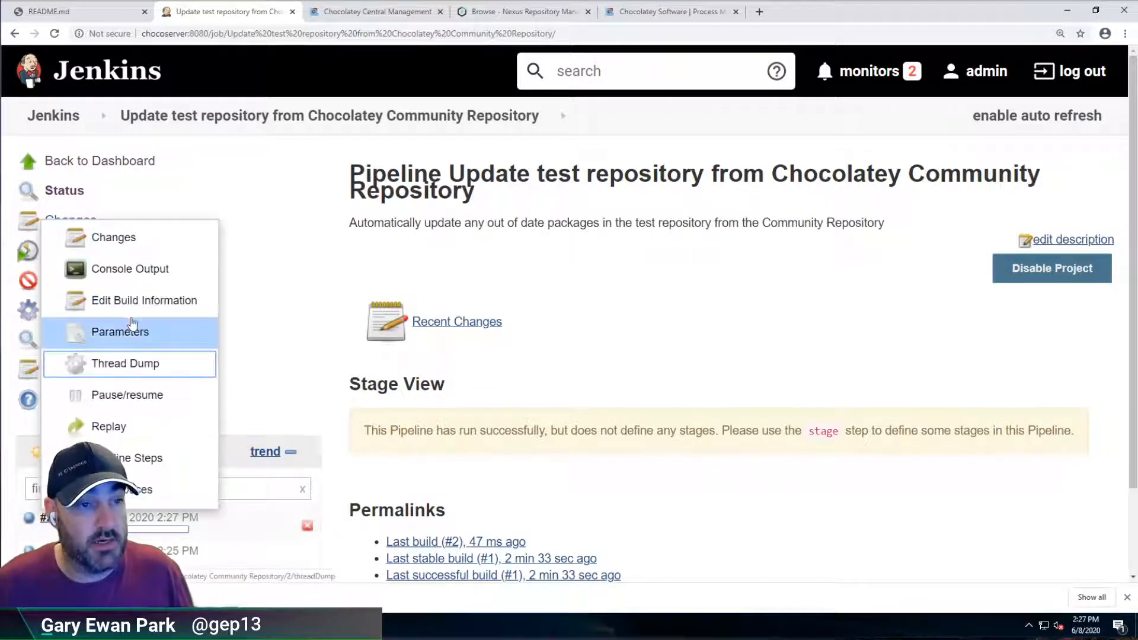
click(132, 270)
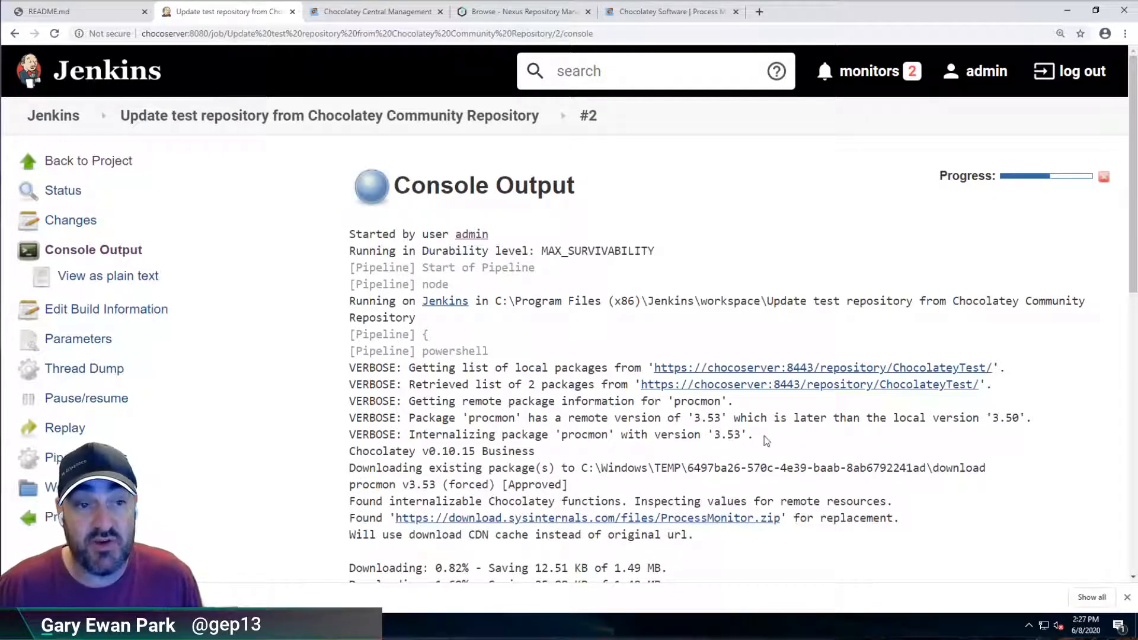
scroll(764, 439, down, 8)
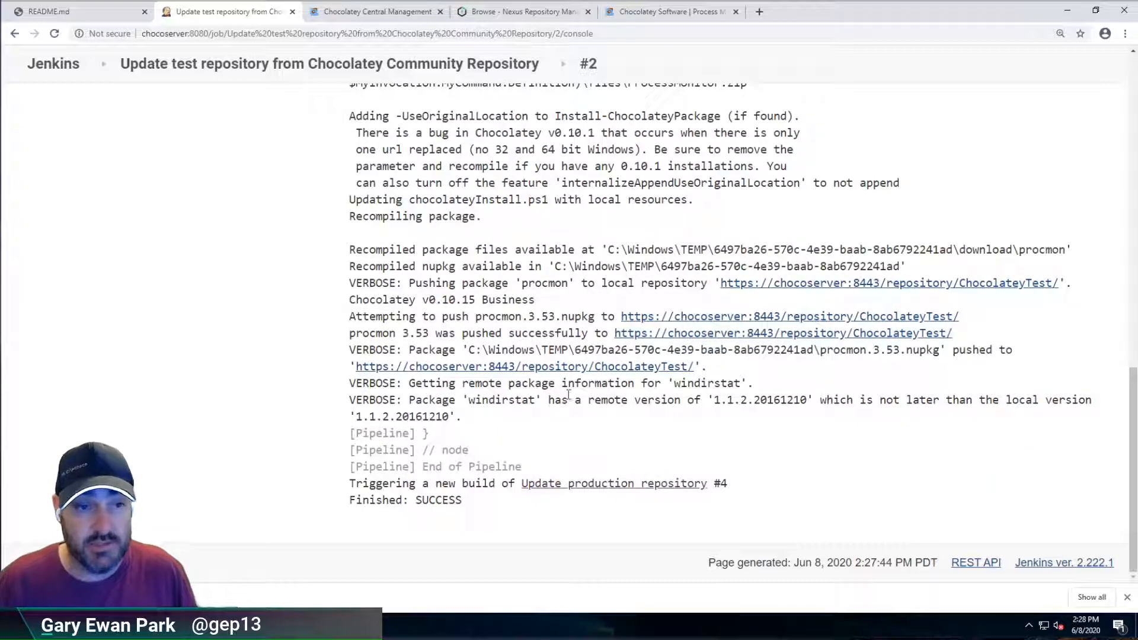
click(511, 14)
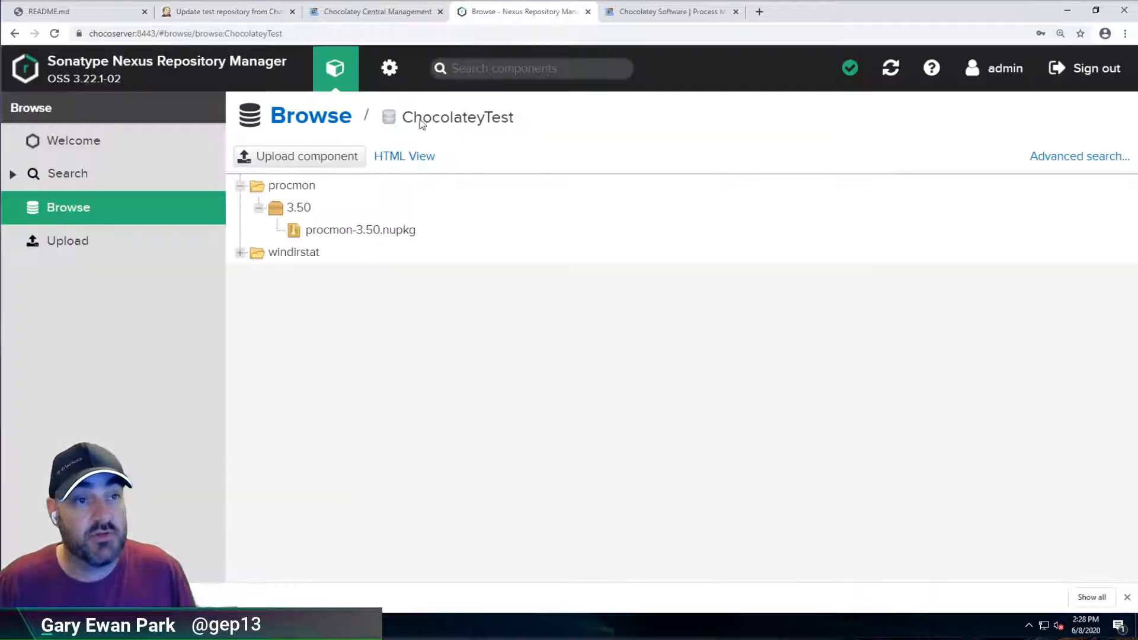
Step: Reload Nexus and expand procmon in ChocolateyTest to see versions 3.50 and 3.53
click(258, 33)
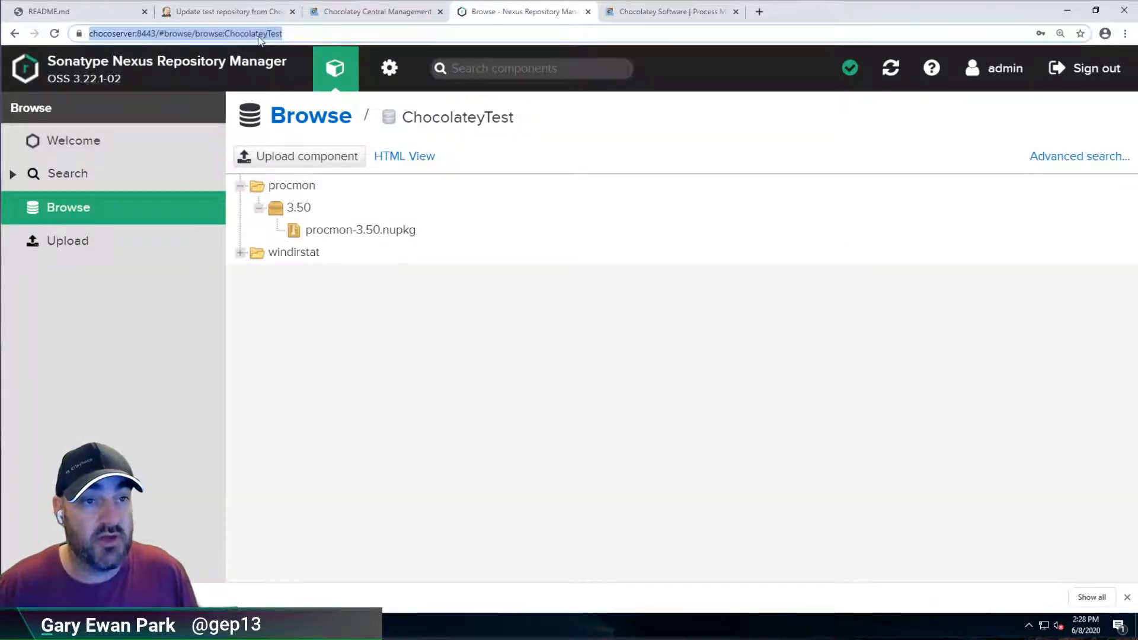
key(Return)
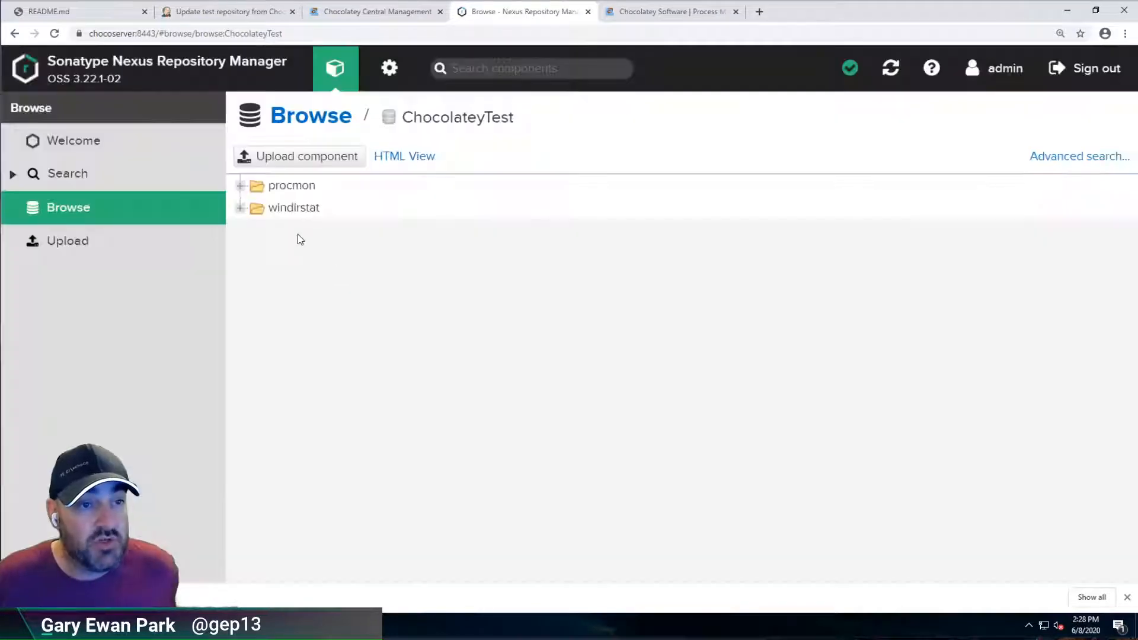
click(240, 185)
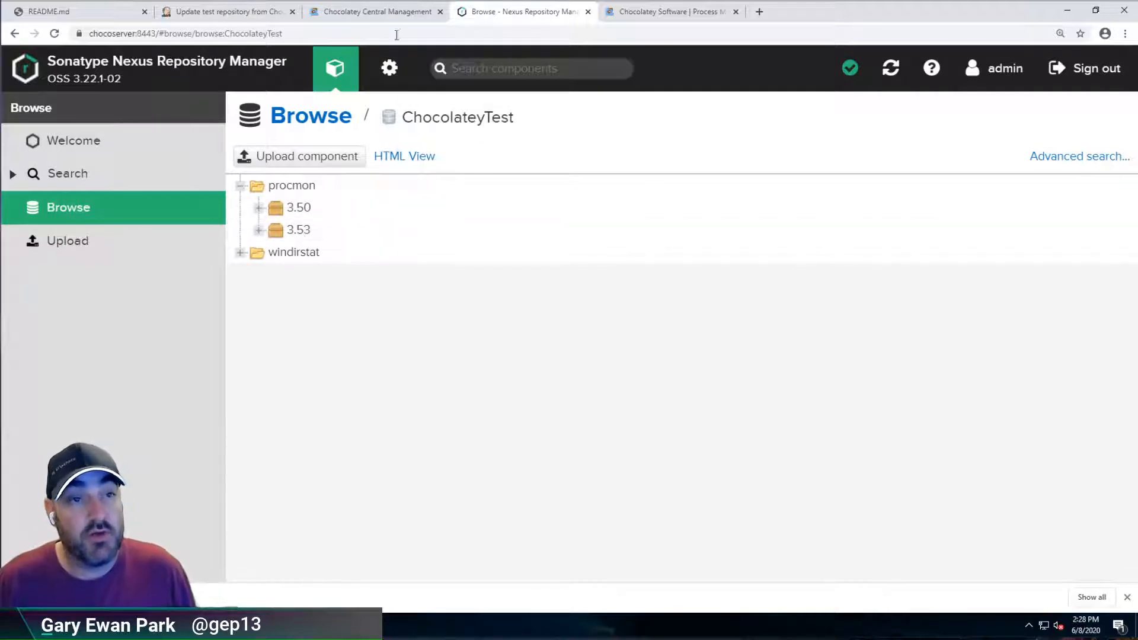
click(228, 13)
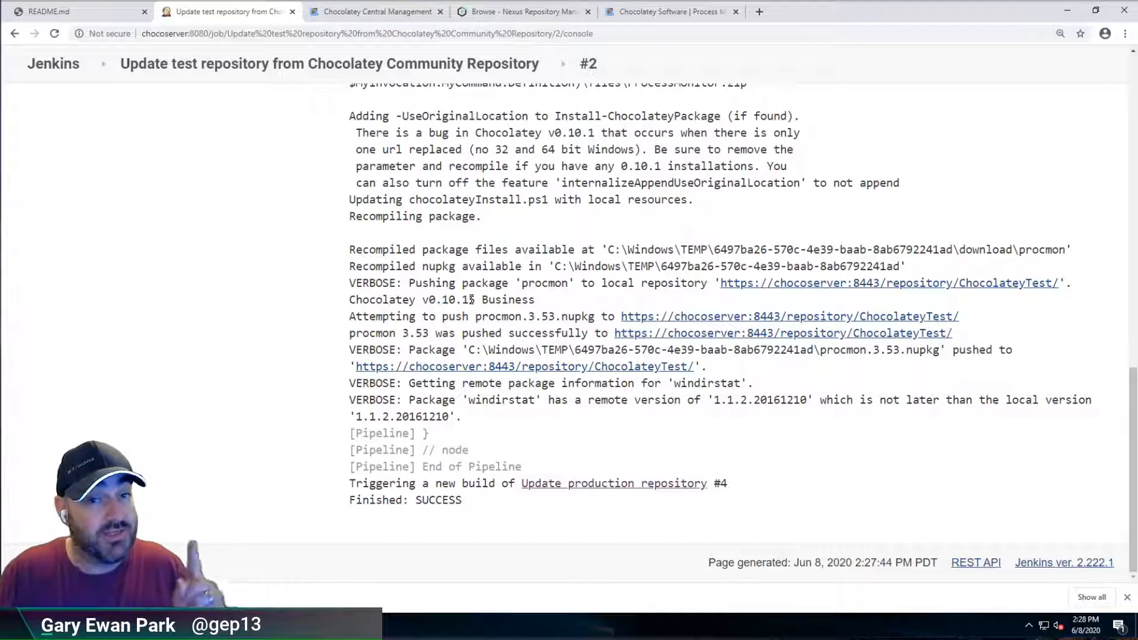
Step: Verify on the dashboard that Update production repository build #4 was triggered and succeeded
drag(354, 485, 768, 482)
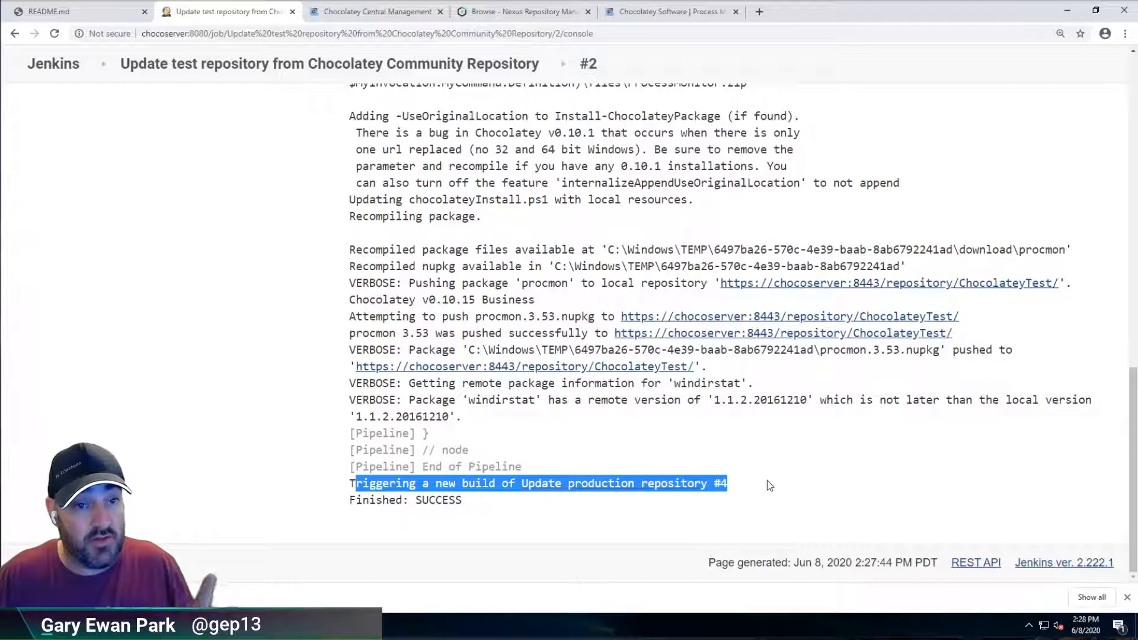
key(F5)
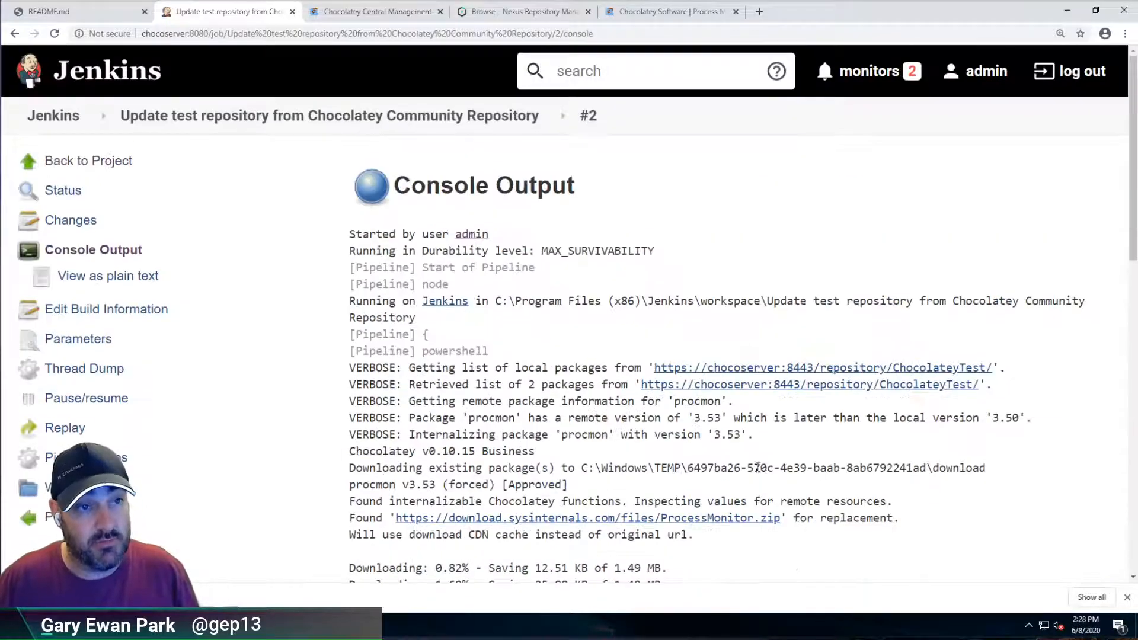
click(59, 113)
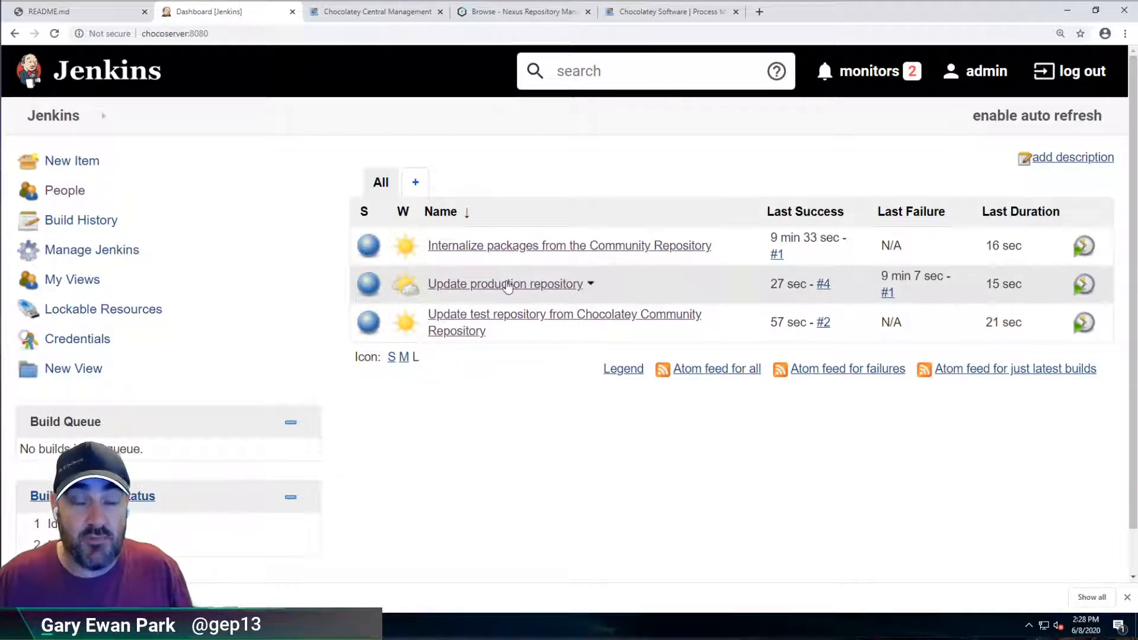
click(532, 14)
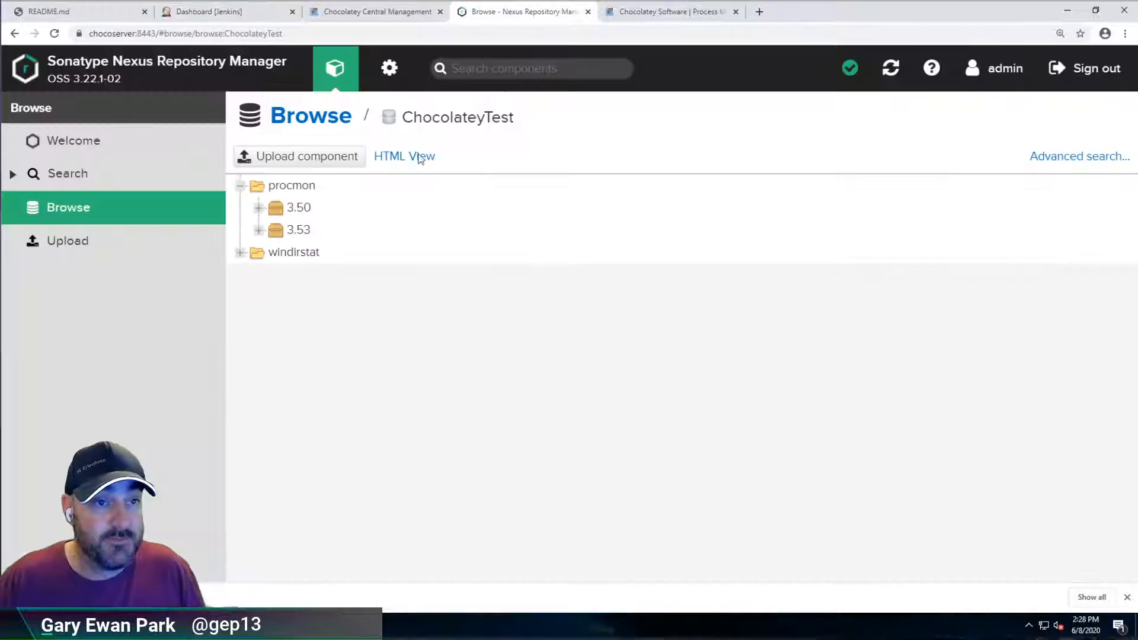
Step: Open ChocolateyInternal and expand procmon to confirm procmon-3.53.nupkg is published
click(69, 206)
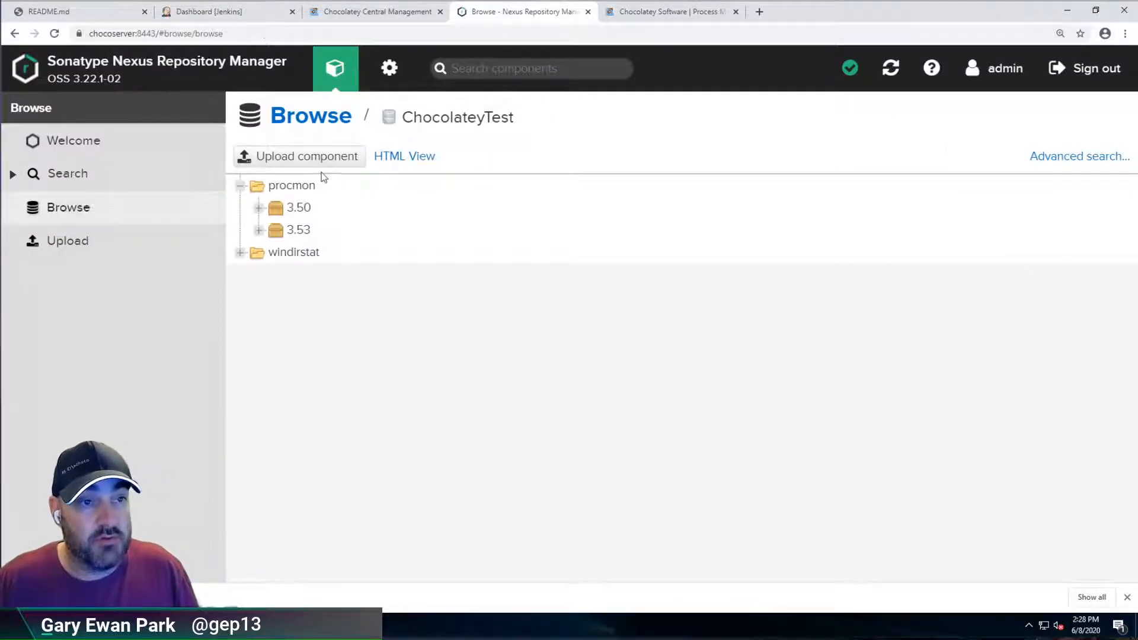
click(334, 312)
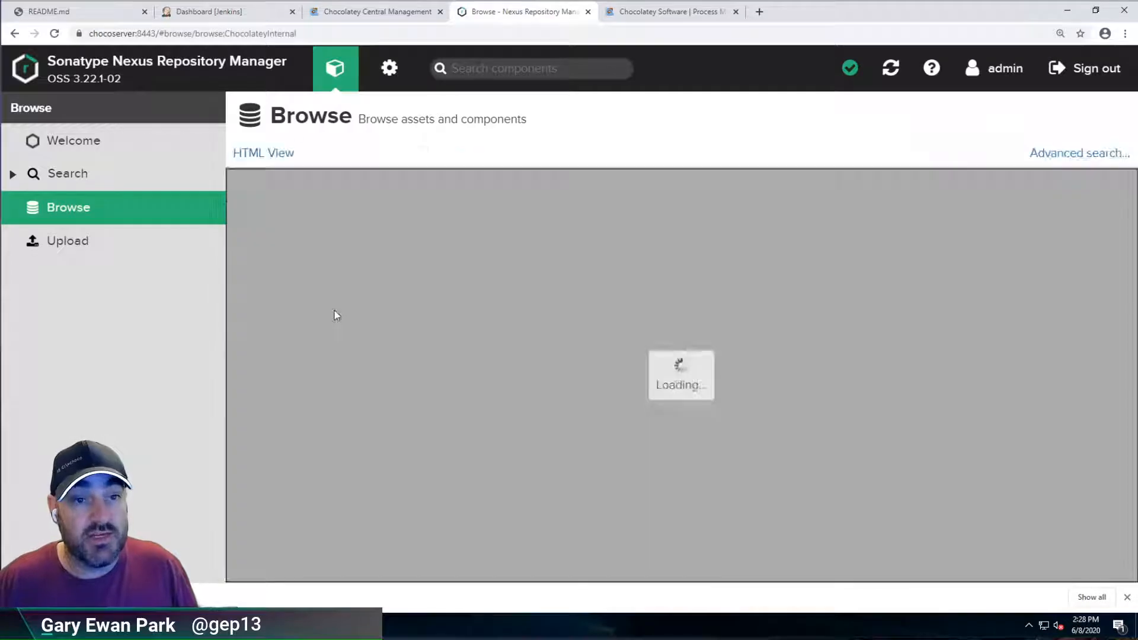
scroll(383, 341, down, 15)
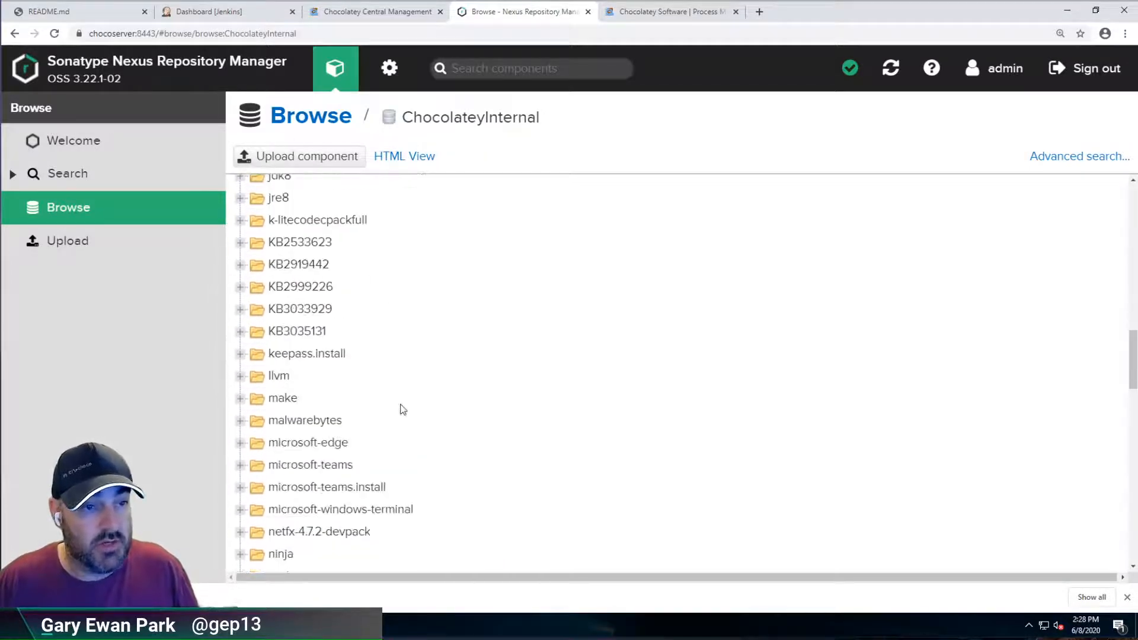
scroll(402, 409, down, 7)
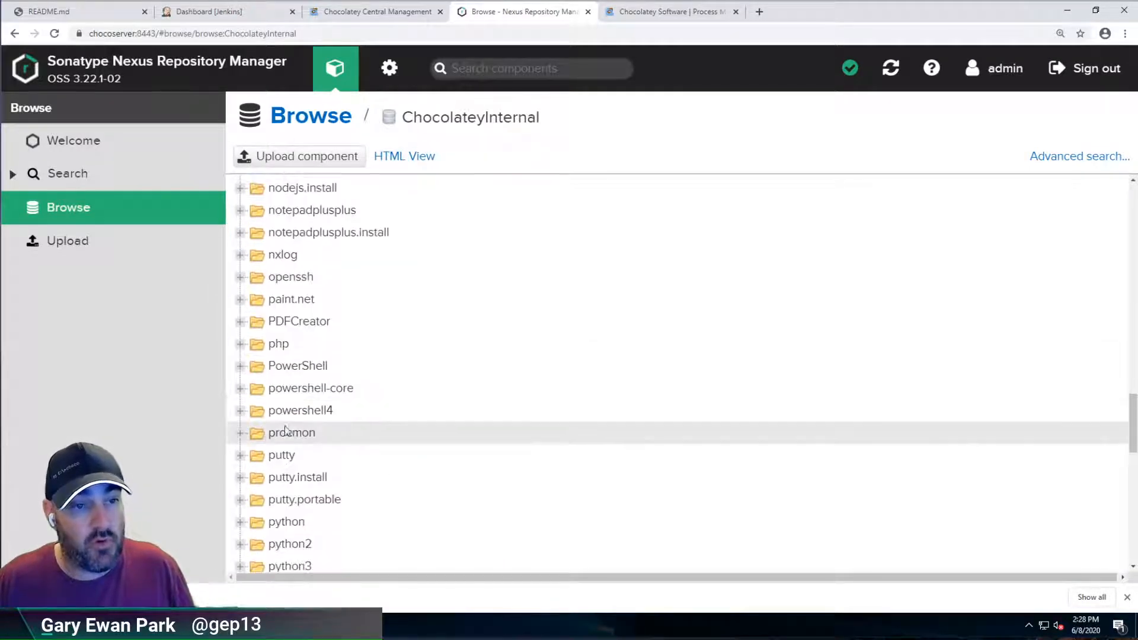
click(241, 433)
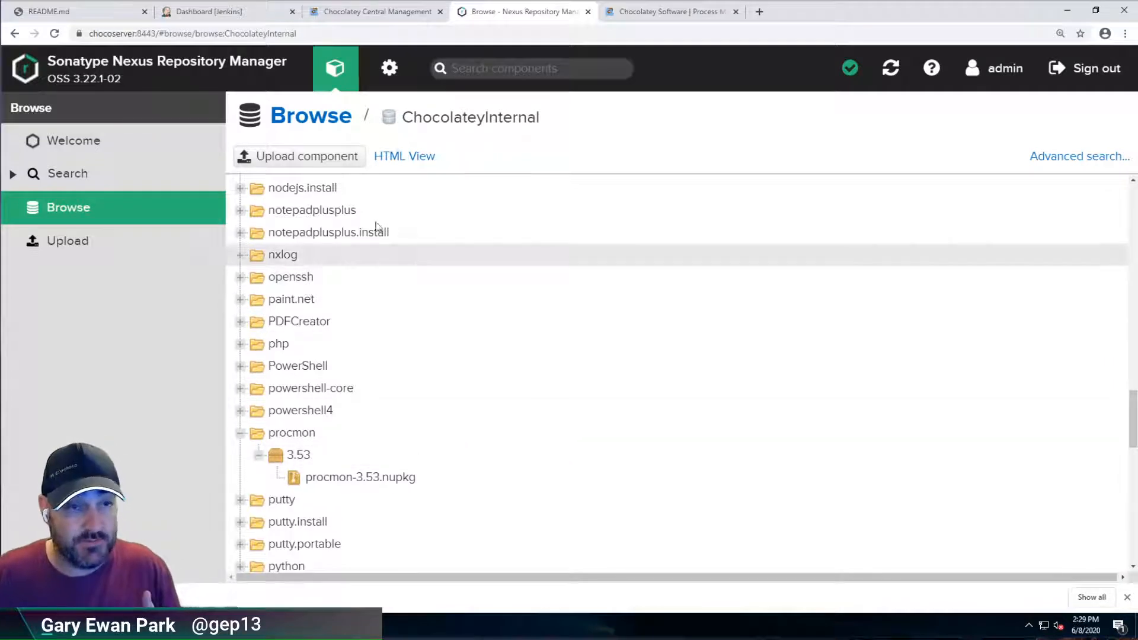
click(188, 11)
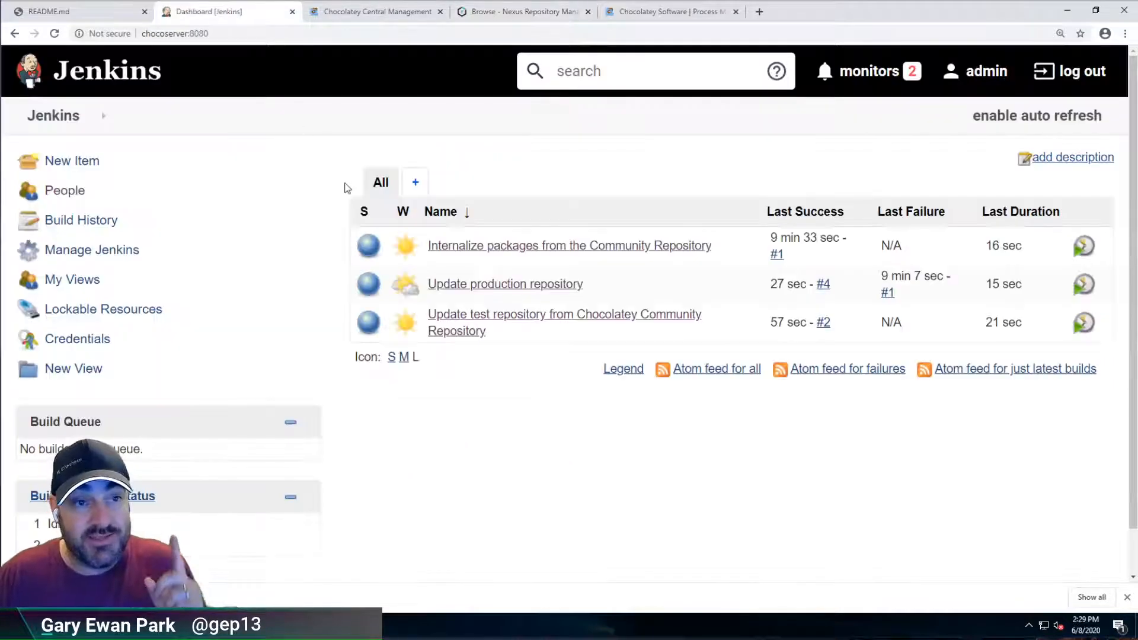
mouse_move(426, 297)
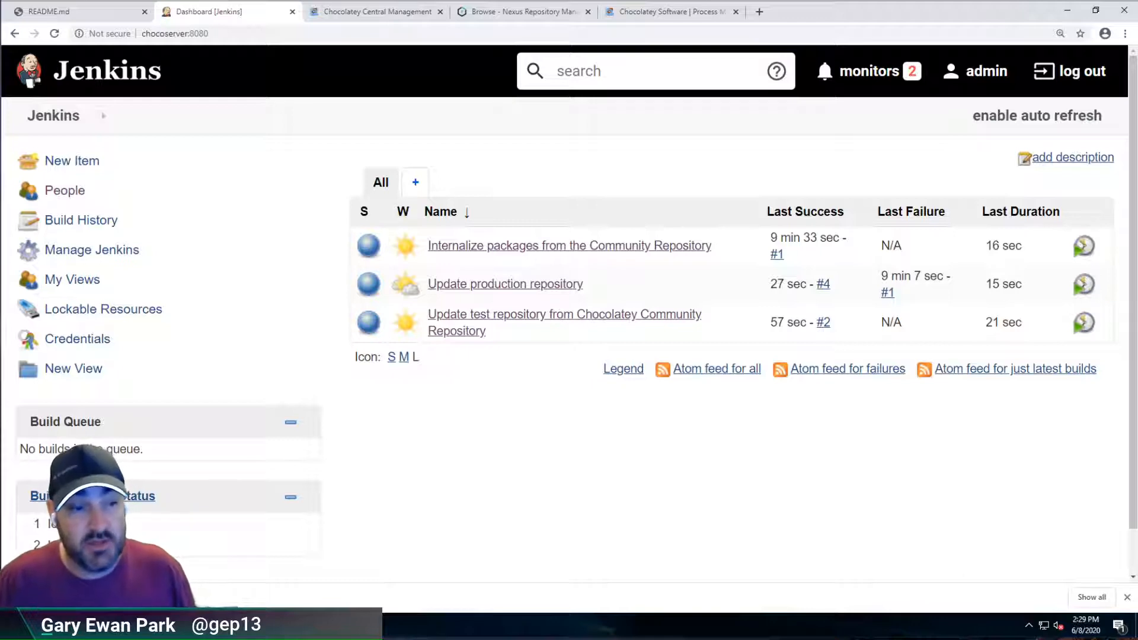
Step: Clear the client's PowerShell console with cls
key(alt+Tab)
text(c)
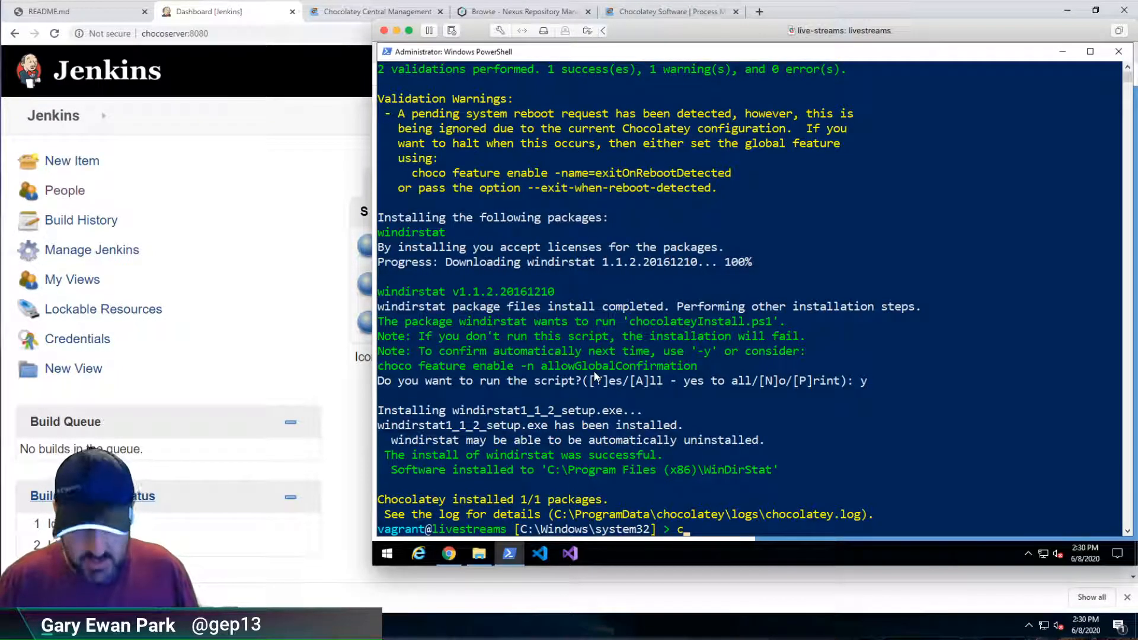
text(ls)
key(Return)
Step: Run choco install procmon and approve its install script with 'y'
text(choco )
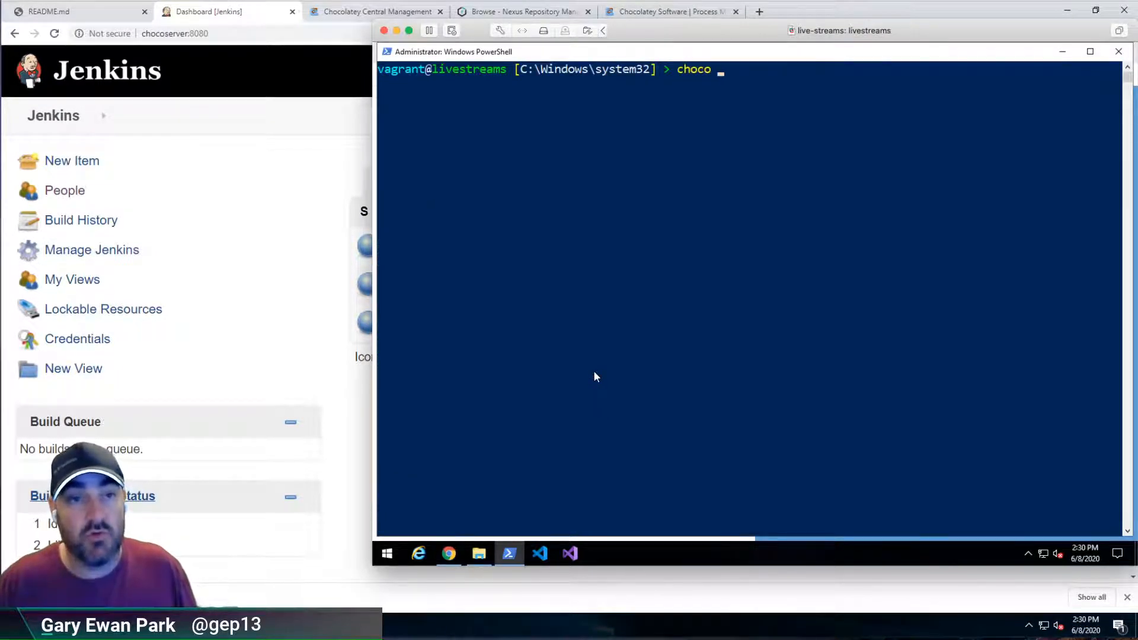
text(install proco)
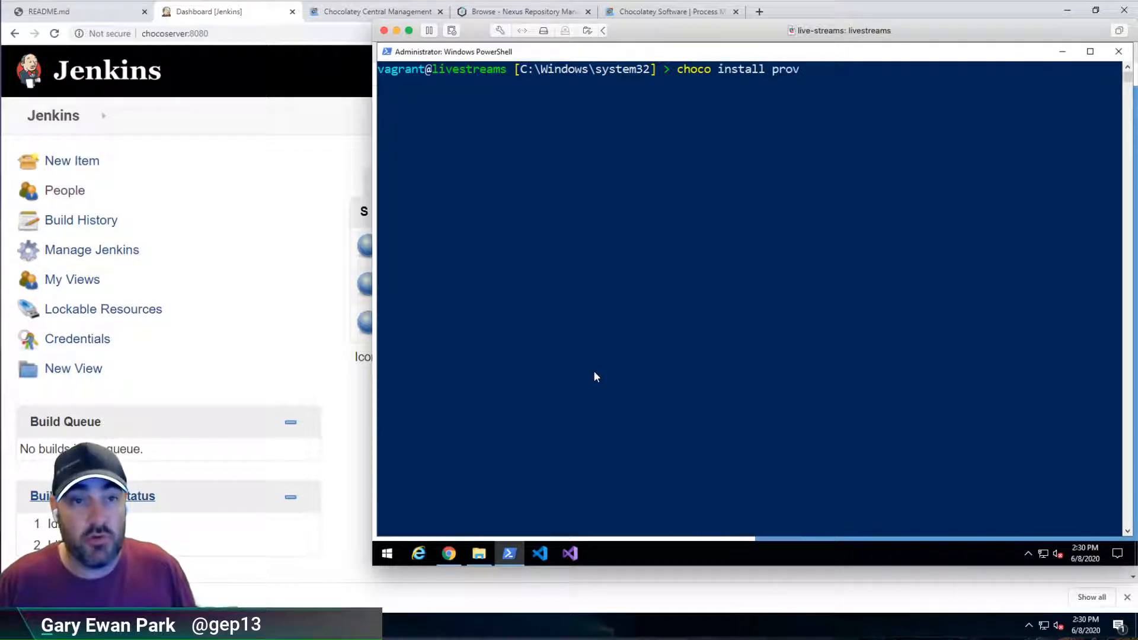
text(mon)
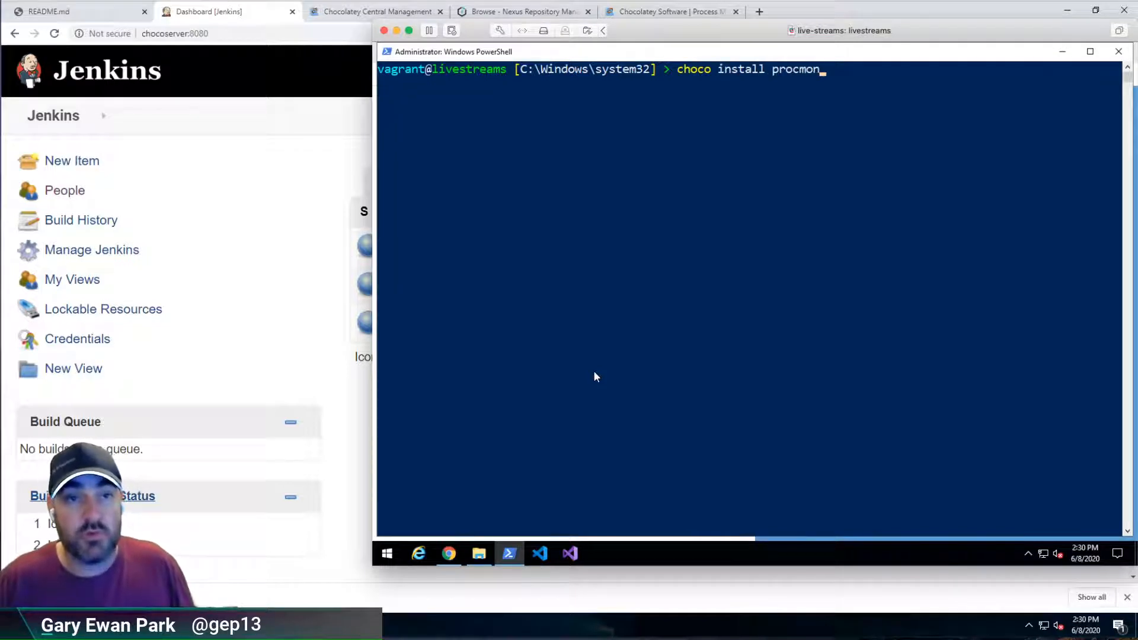
key(Return)
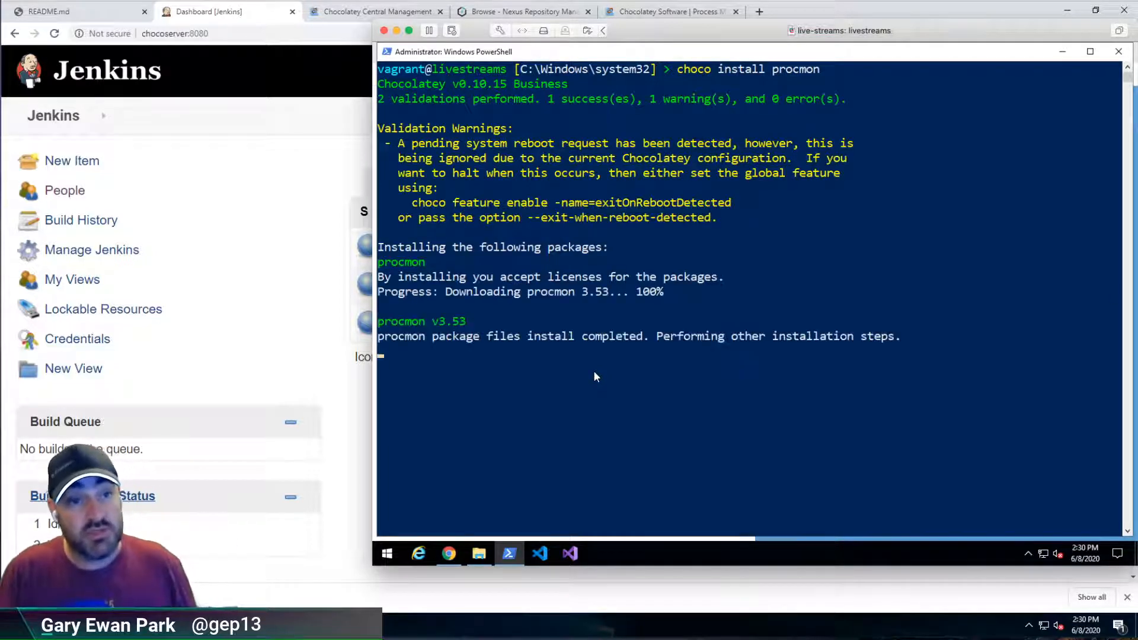
text(y)
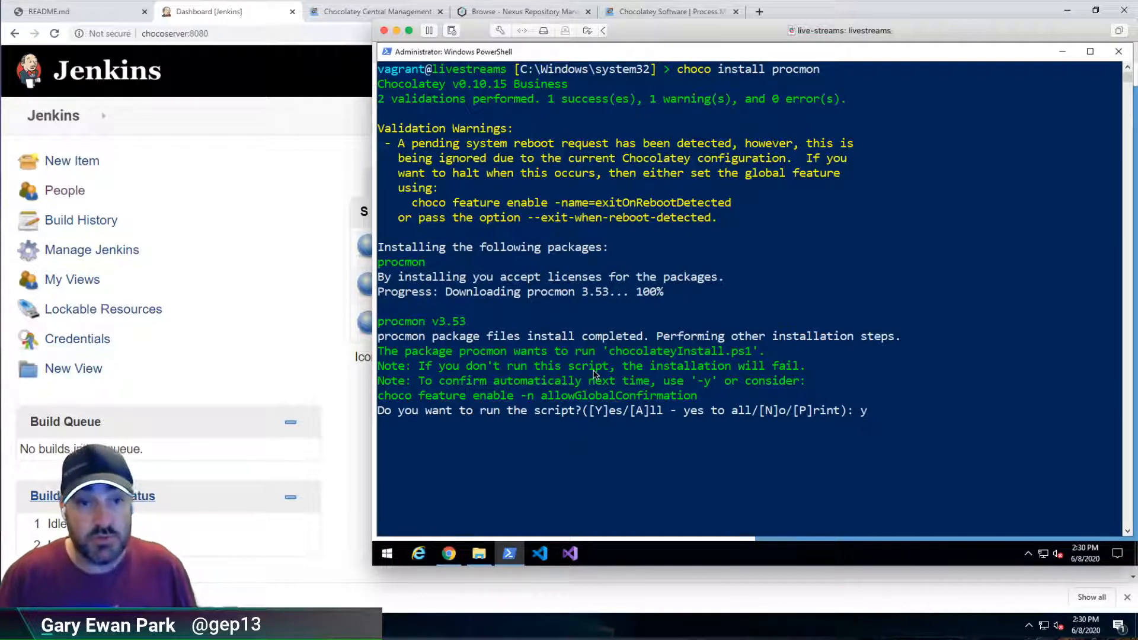